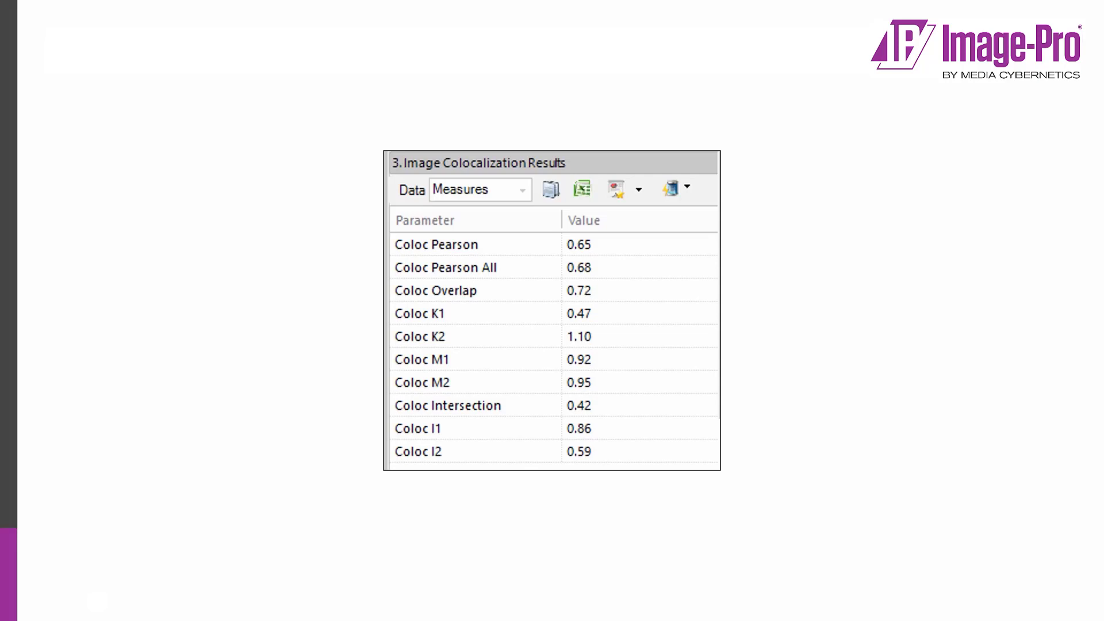
pyautogui.click(1061, 232)
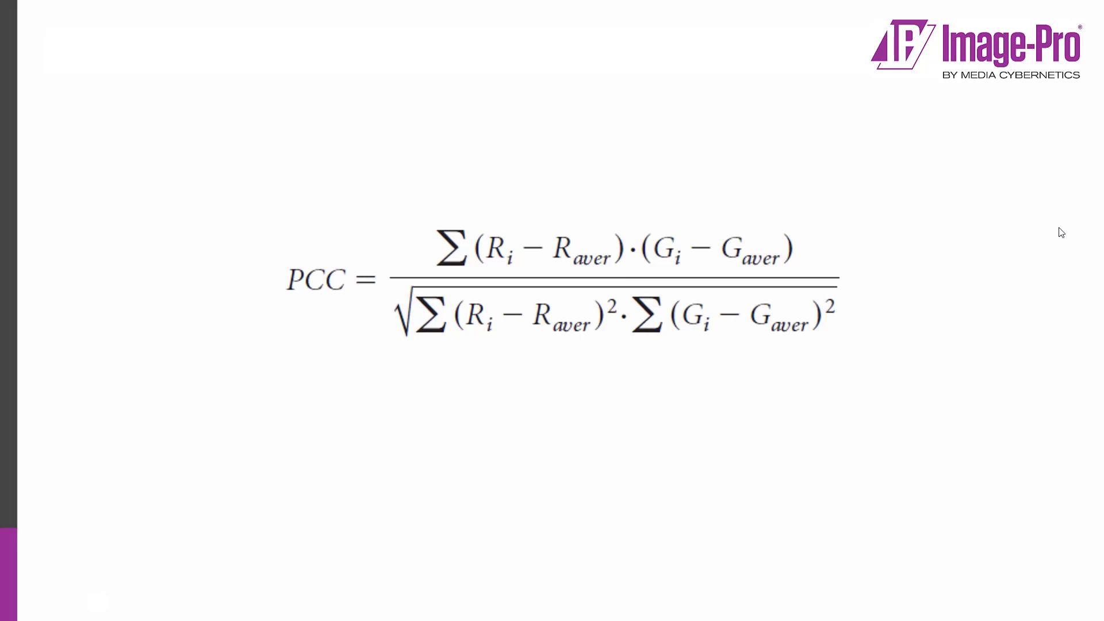
pyautogui.press('Right')
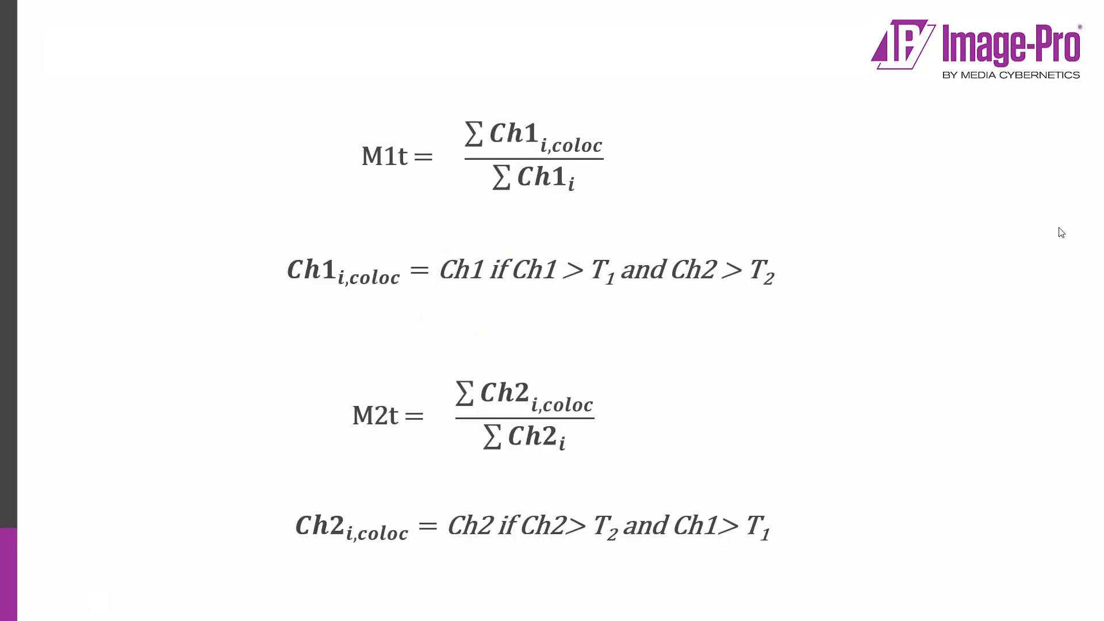
pyautogui.press('Right')
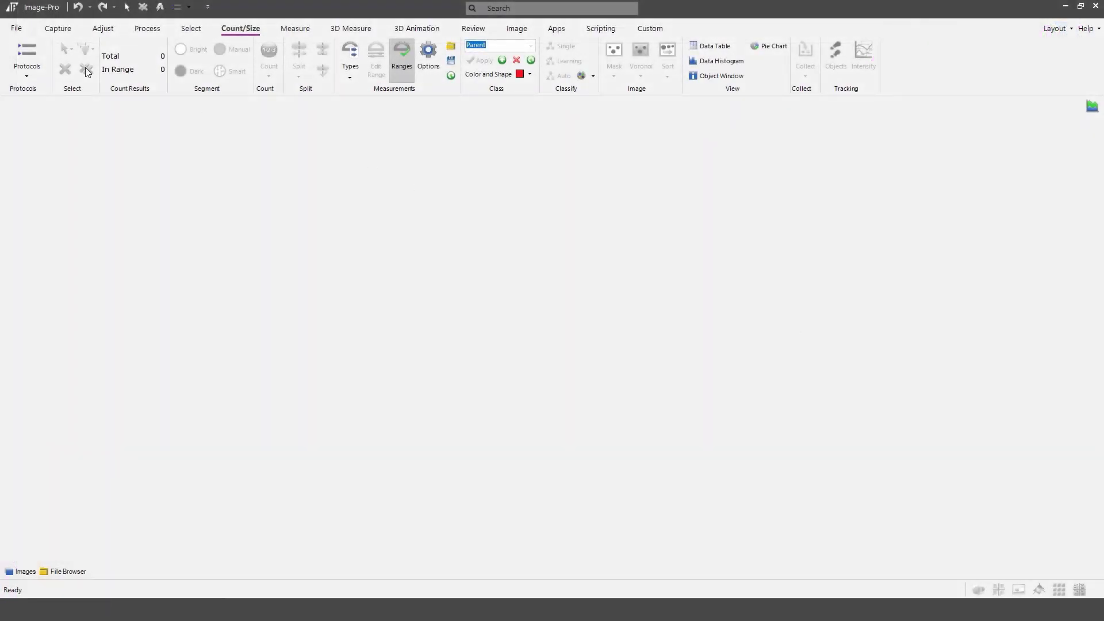
# - Load the default Object-Based Colocalization protocol from the Cell Biology Advanced collection, and load its demo with the demo image
pyautogui.click(29, 57)
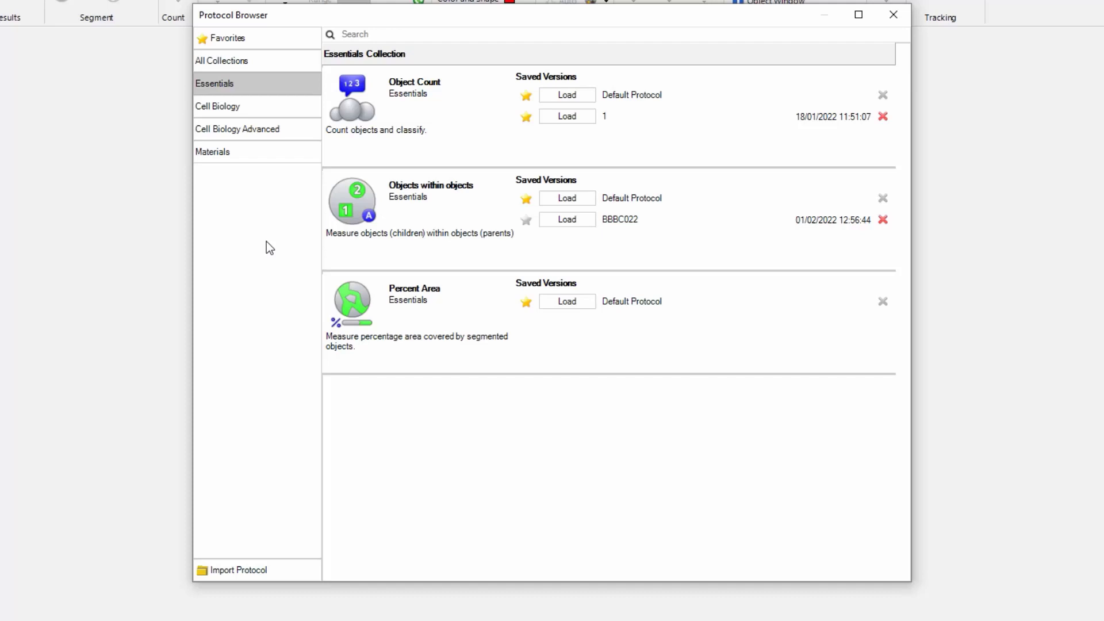
pyautogui.click(261, 131)
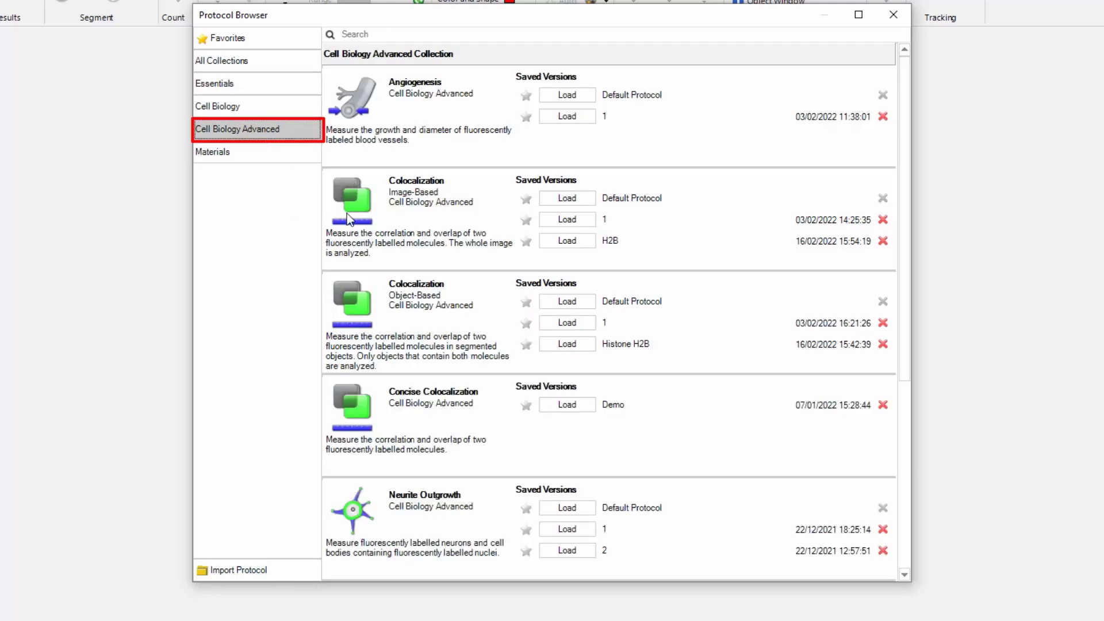
pyautogui.click(573, 307)
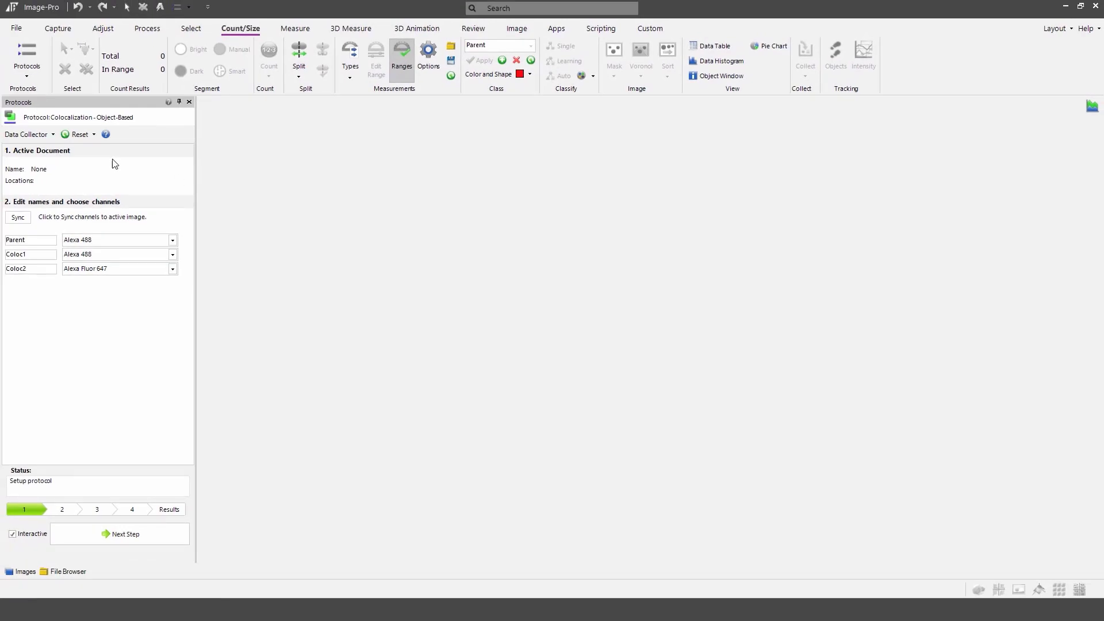
pyautogui.click(93, 134)
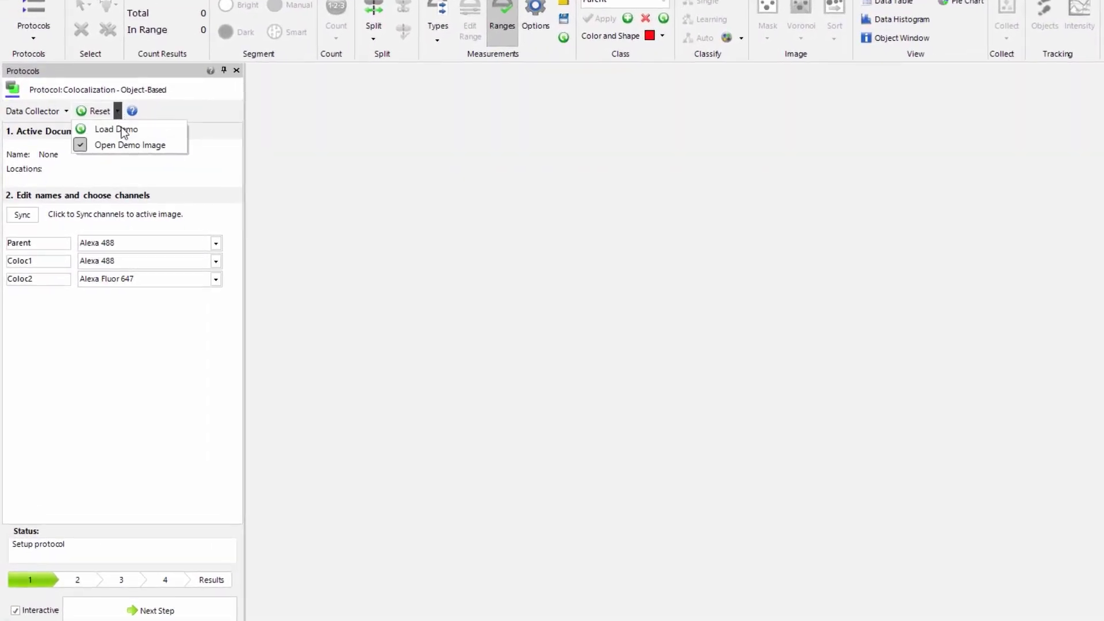
pyautogui.click(118, 130)
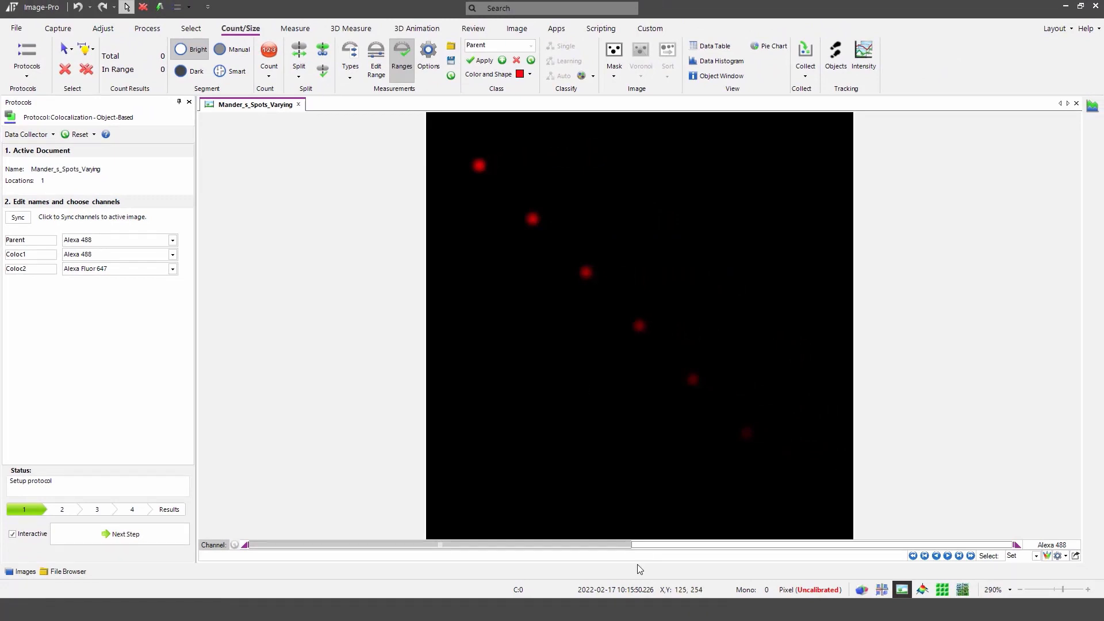
# - Compare the Alexa 488 and Alexa Fluor 647 channels of the demo image individually and as a composite
pyautogui.click(653, 546)
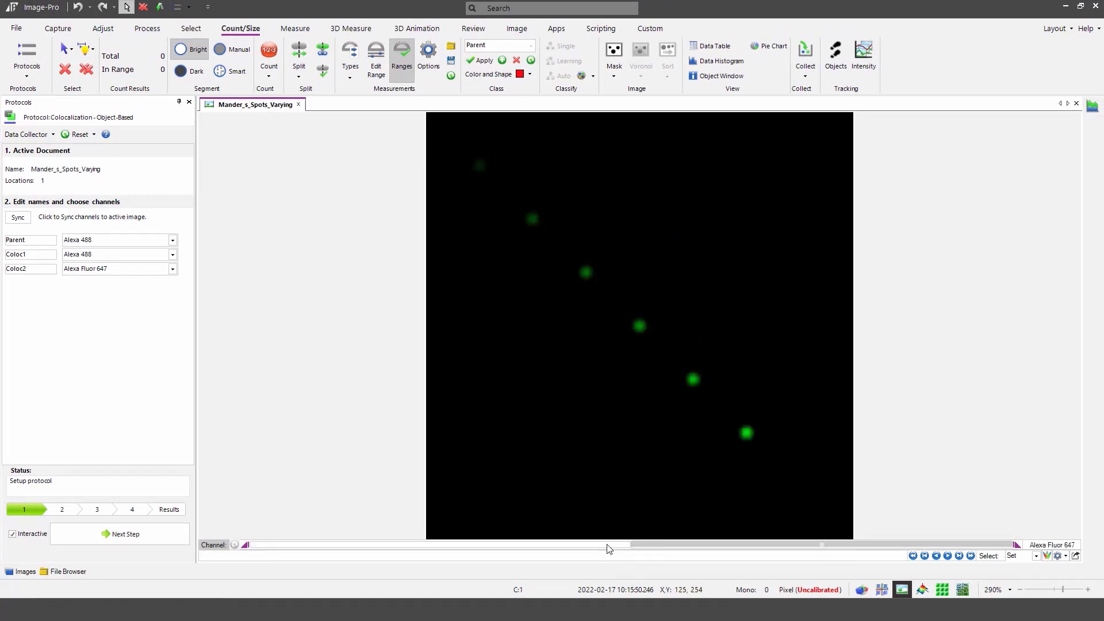
pyautogui.click(606, 544)
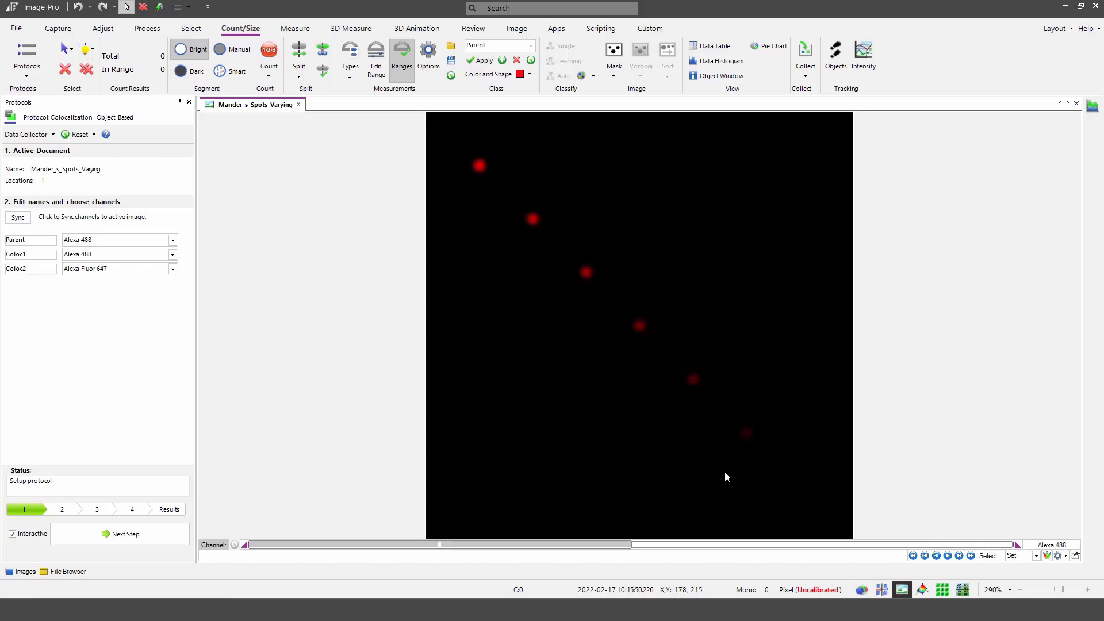
pyautogui.click(682, 545)
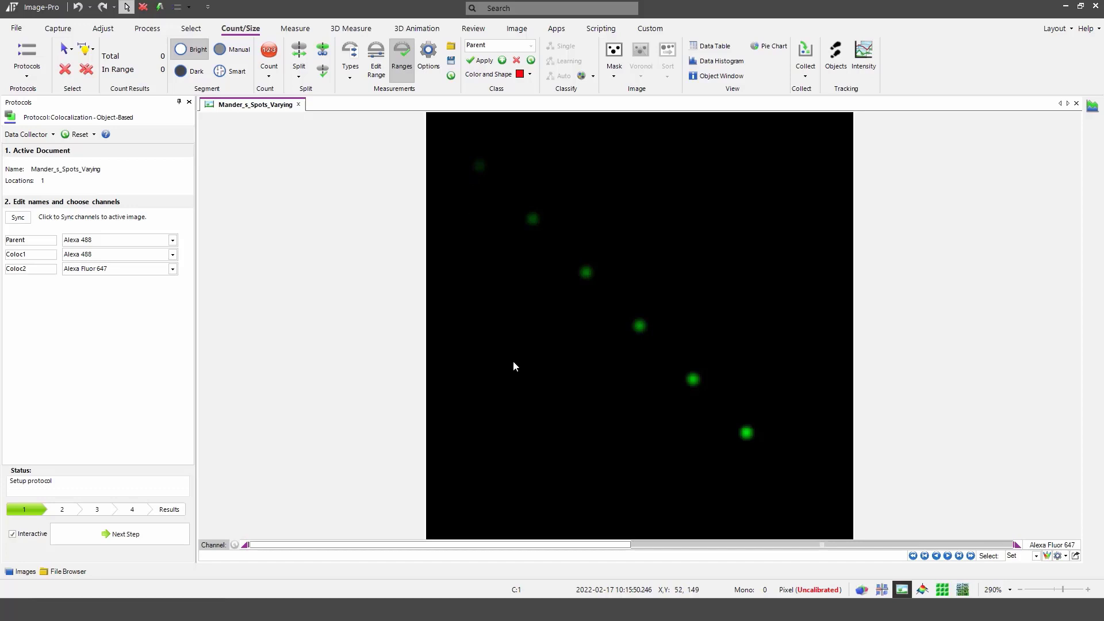
pyautogui.click(1047, 555)
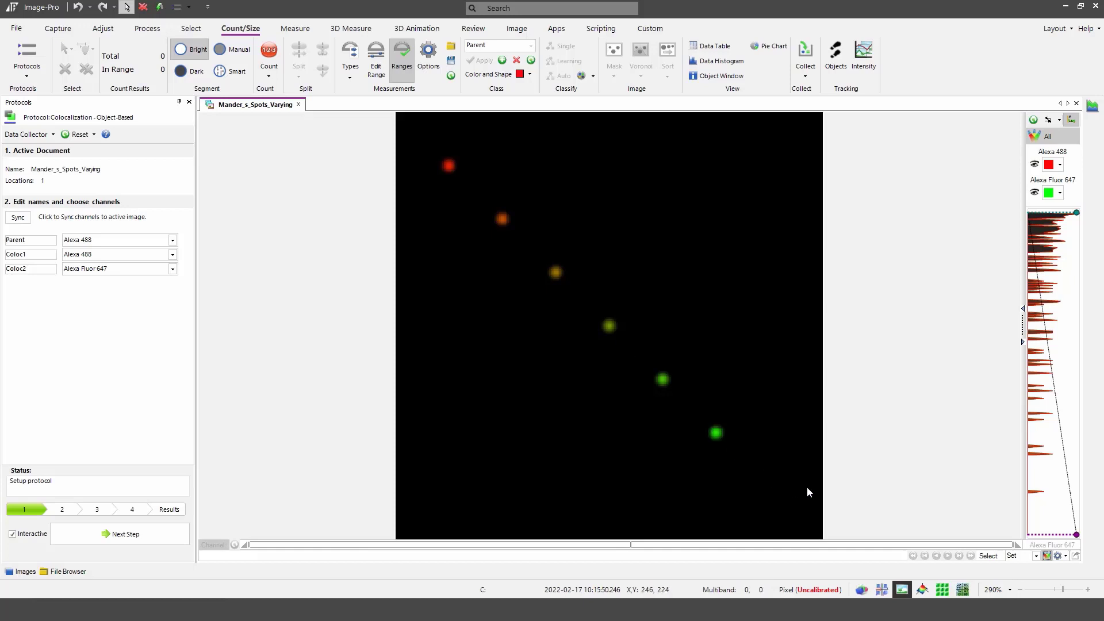
pyautogui.click(1047, 556)
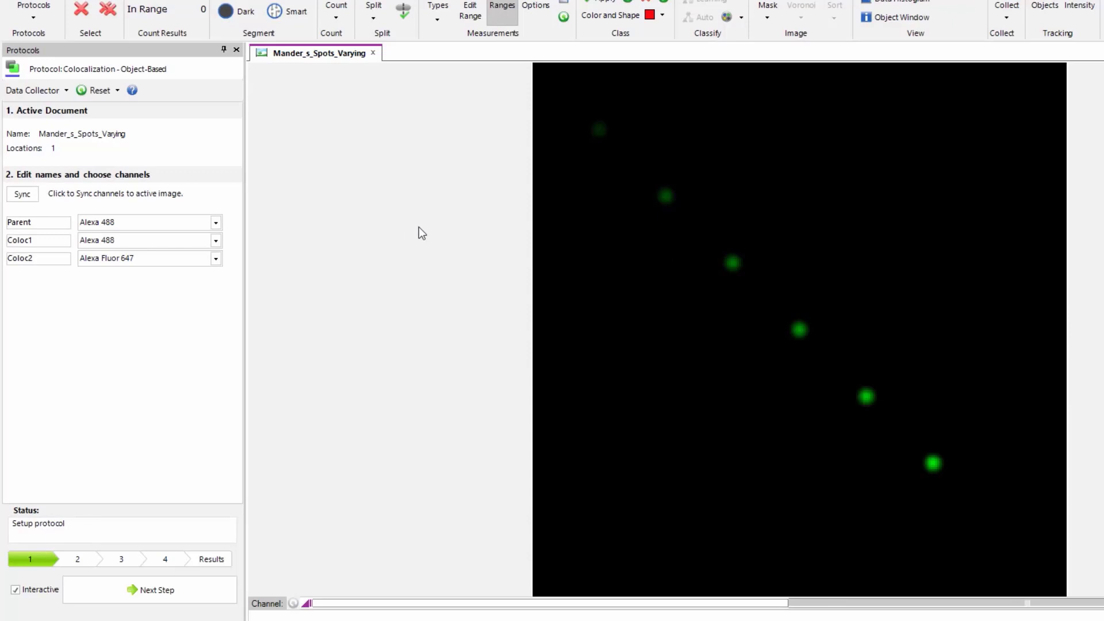
# - Sync the protocol channels to the active image, assign None to Parent, Alexa 488 to Coloc1 and Alexa Fluor 647 to Coloc2, and proceed
pyautogui.click(21, 194)
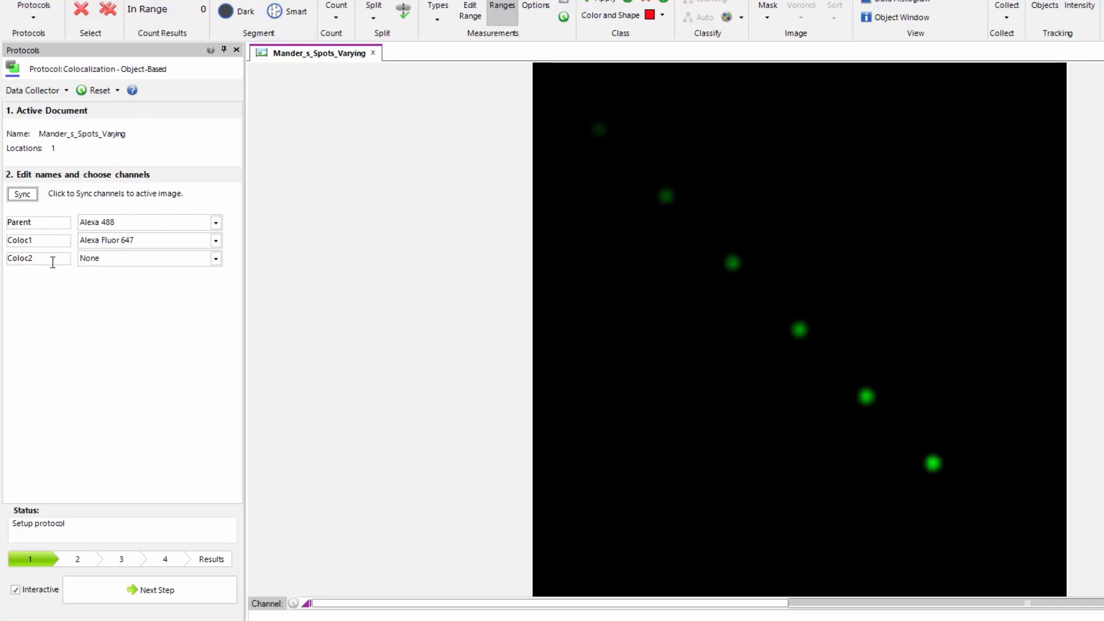
pyautogui.click(216, 224)
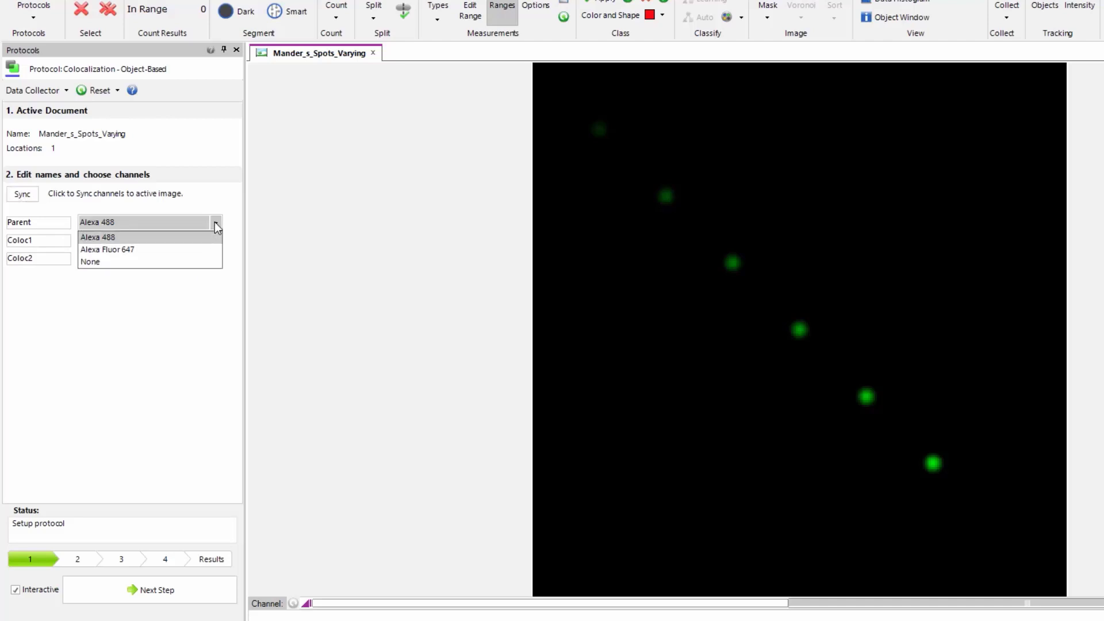
pyautogui.click(167, 262)
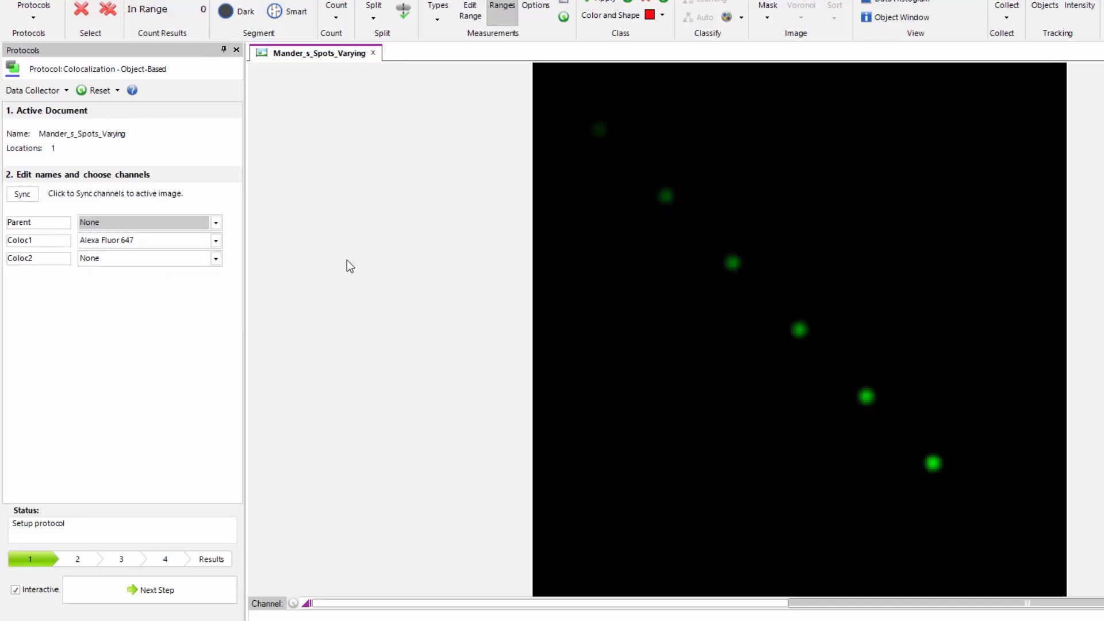
pyautogui.click(215, 241)
pyautogui.click(193, 254)
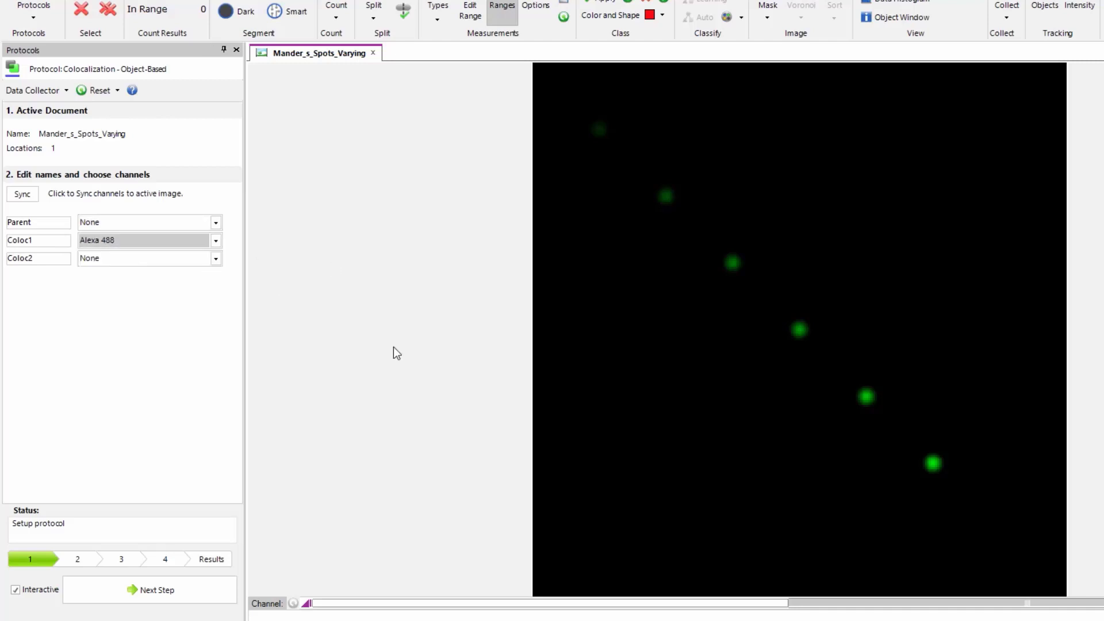
pyautogui.click(218, 261)
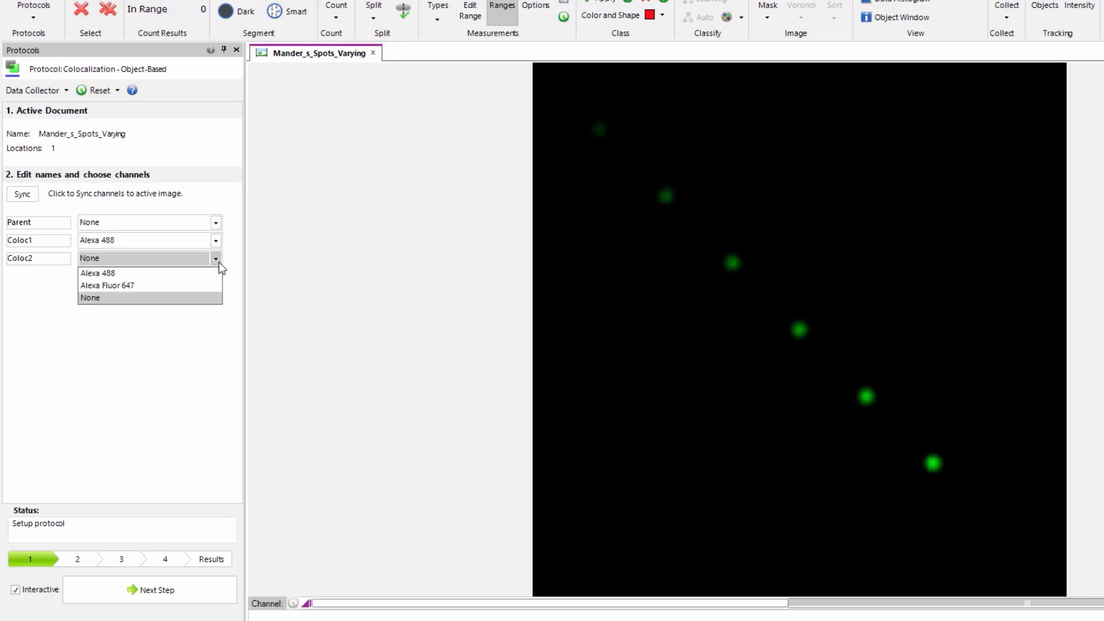
pyautogui.click(183, 285)
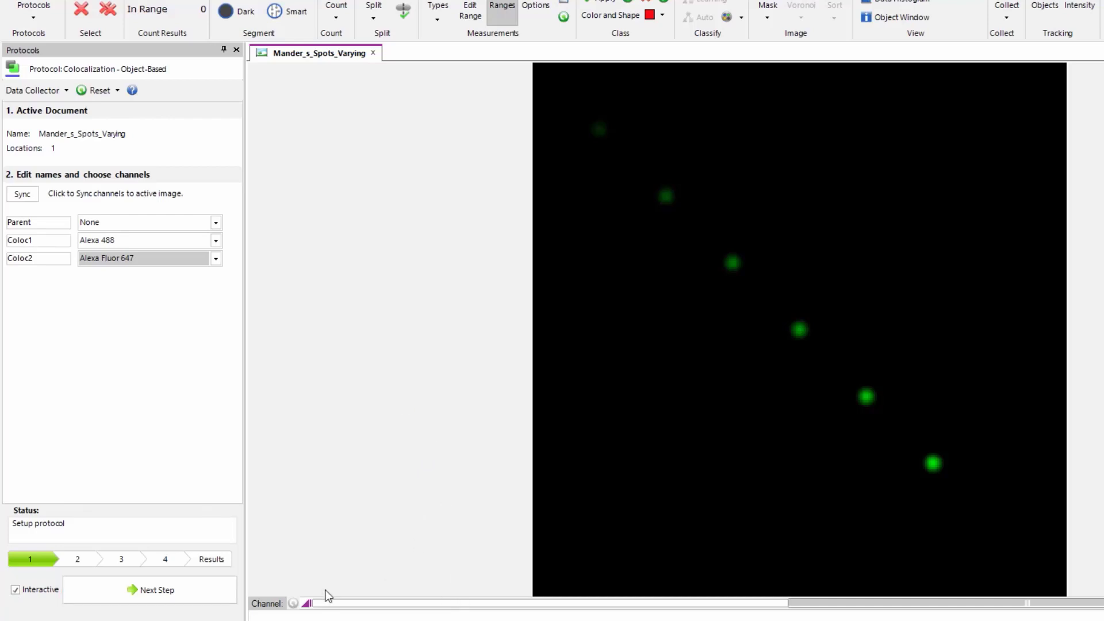
pyautogui.click(180, 581)
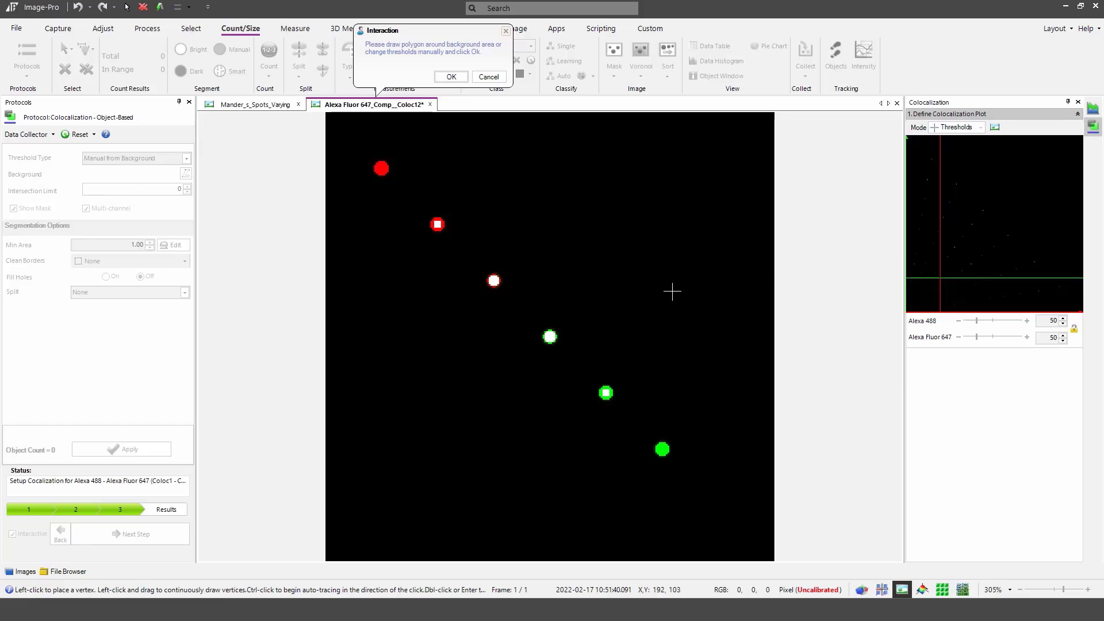
# - Keep the Manual from Background threshold type, set the Alexa 488 and Alexa Fluor 647 thresholds to 1, and proceed to the results
pyautogui.click(453, 77)
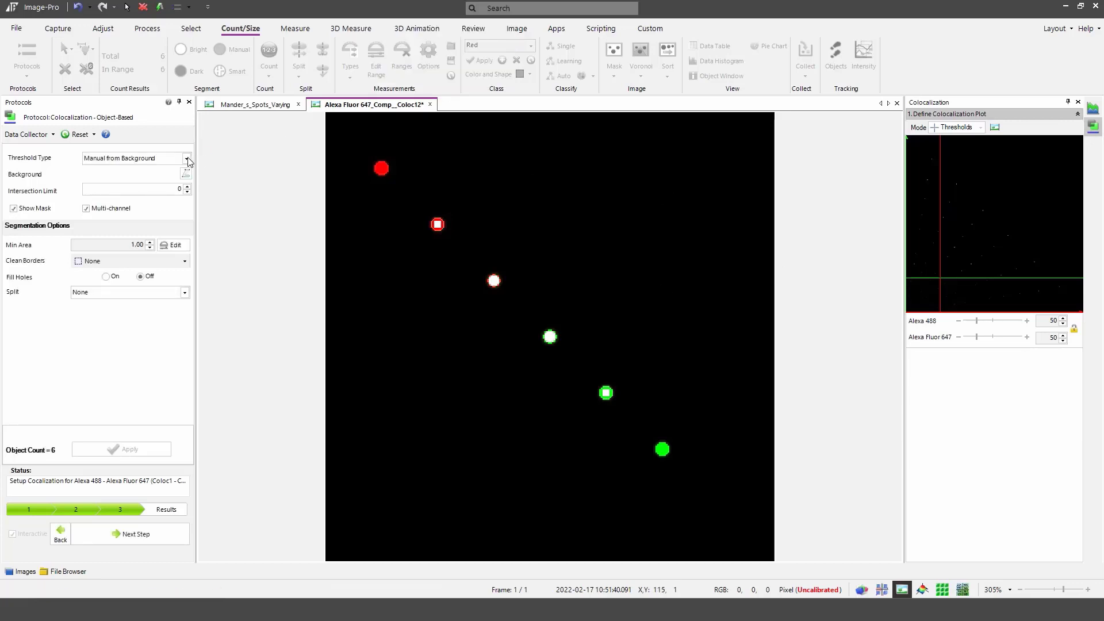
pyautogui.click(186, 158)
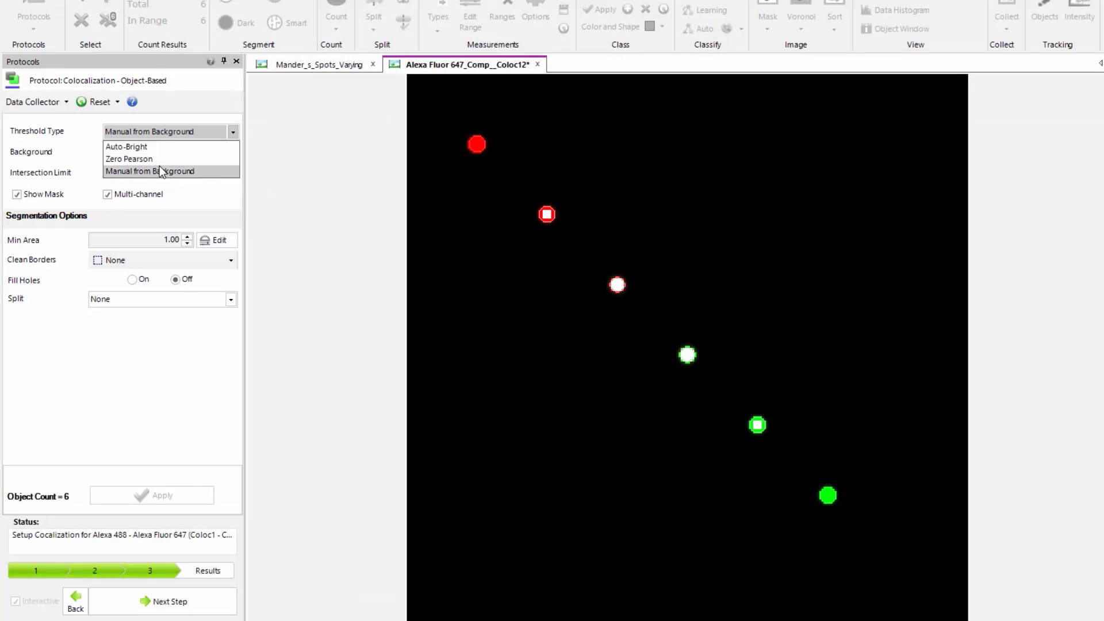
pyautogui.click(299, 217)
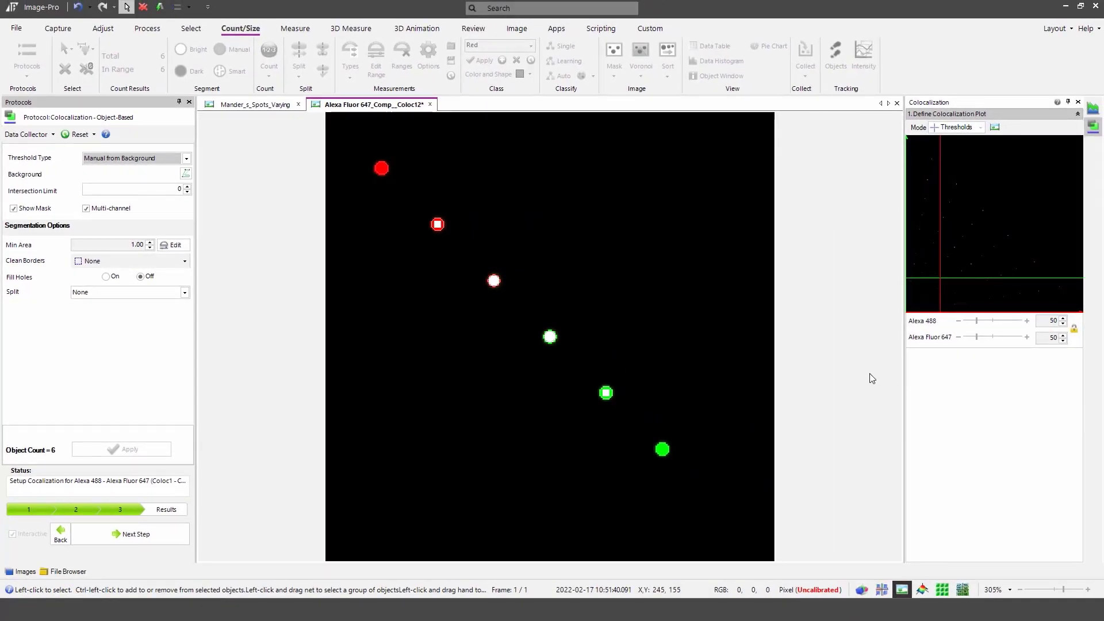
pyautogui.click(1050, 321)
pyautogui.write('1')
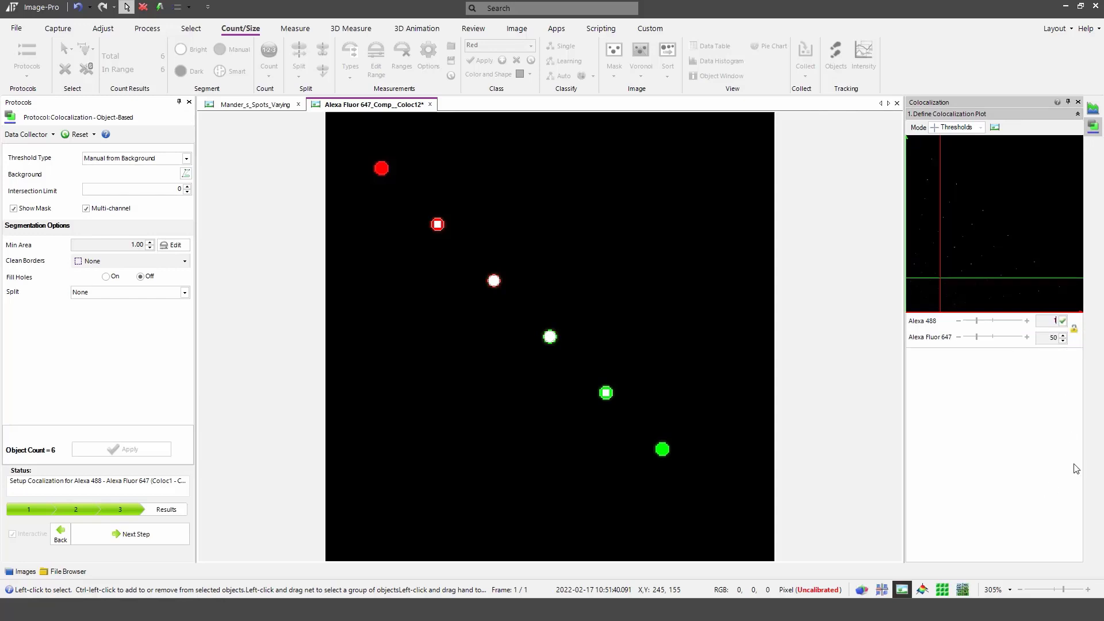
pyautogui.click(1050, 337)
pyautogui.write('1')
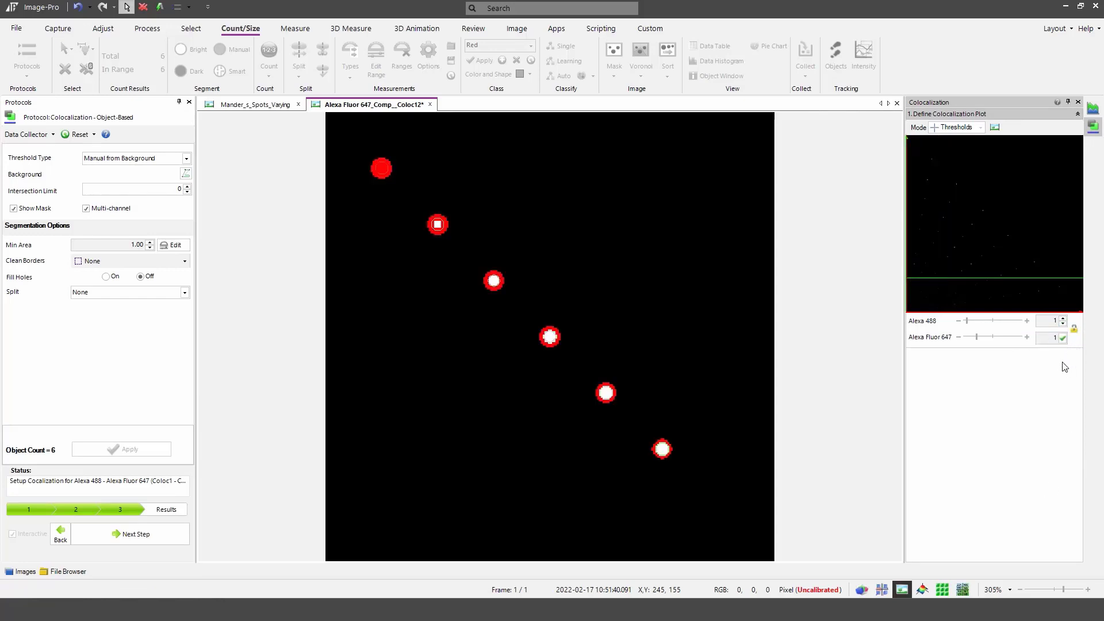
pyautogui.press('Return')
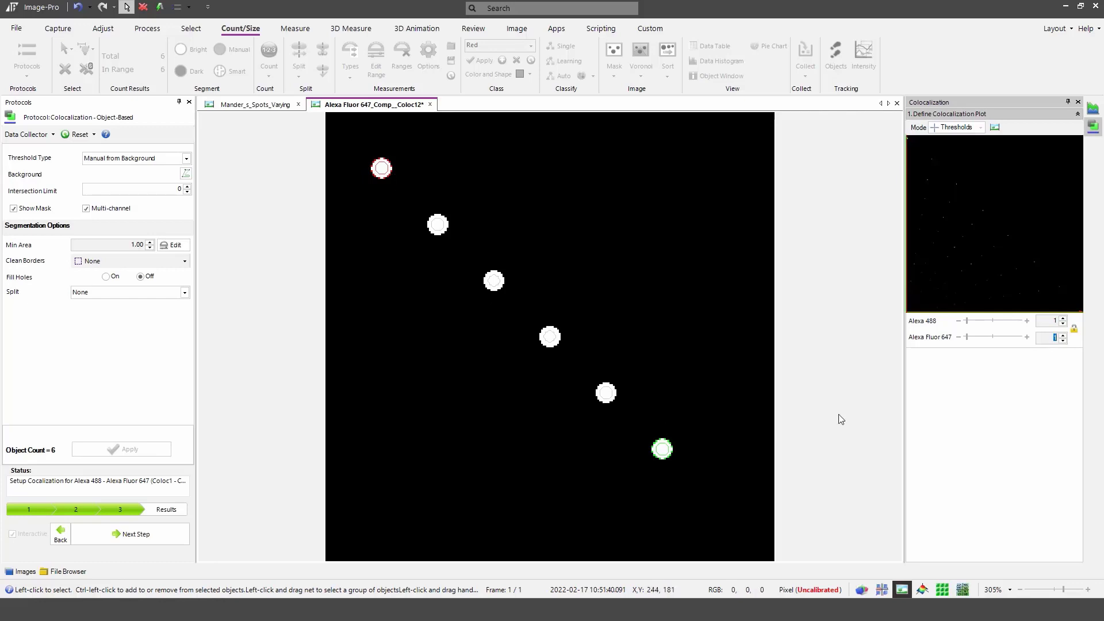
pyautogui.moveTo(112, 246)
pyautogui.click(113, 535)
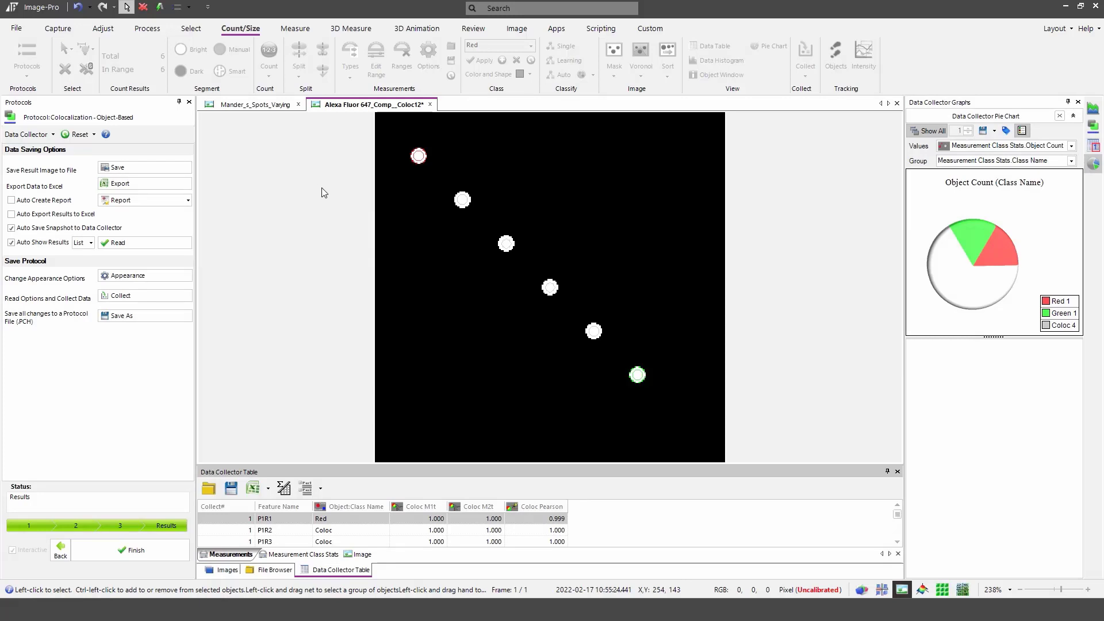
# - Check the automatic results display options and enlarge the Data Collector Table to read the per-object colocalization measurements
pyautogui.click(90, 242)
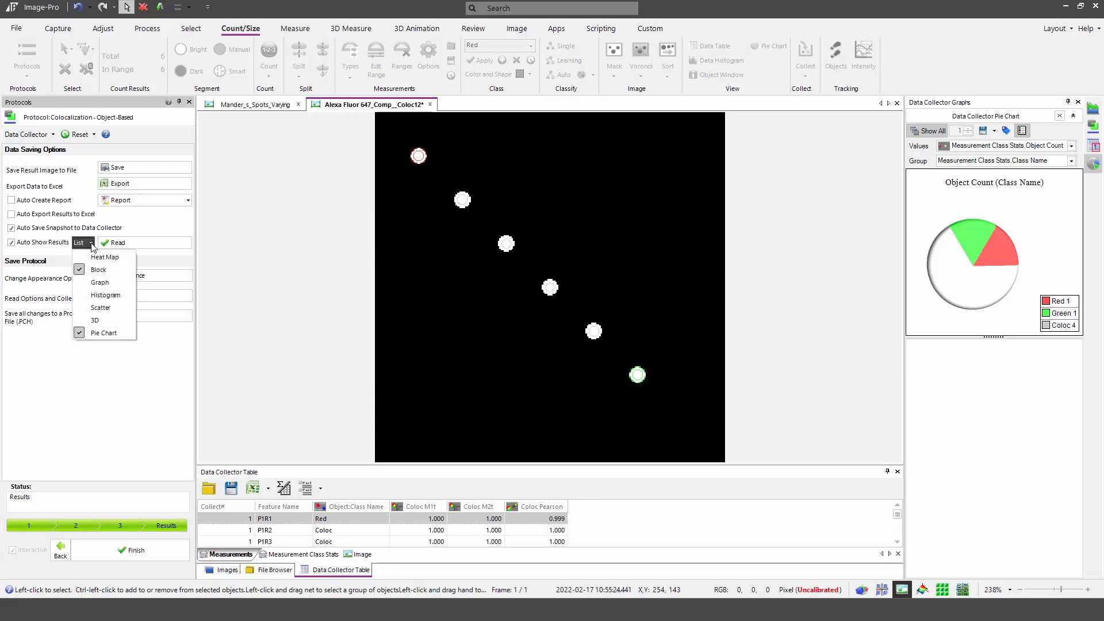
pyautogui.click(245, 234)
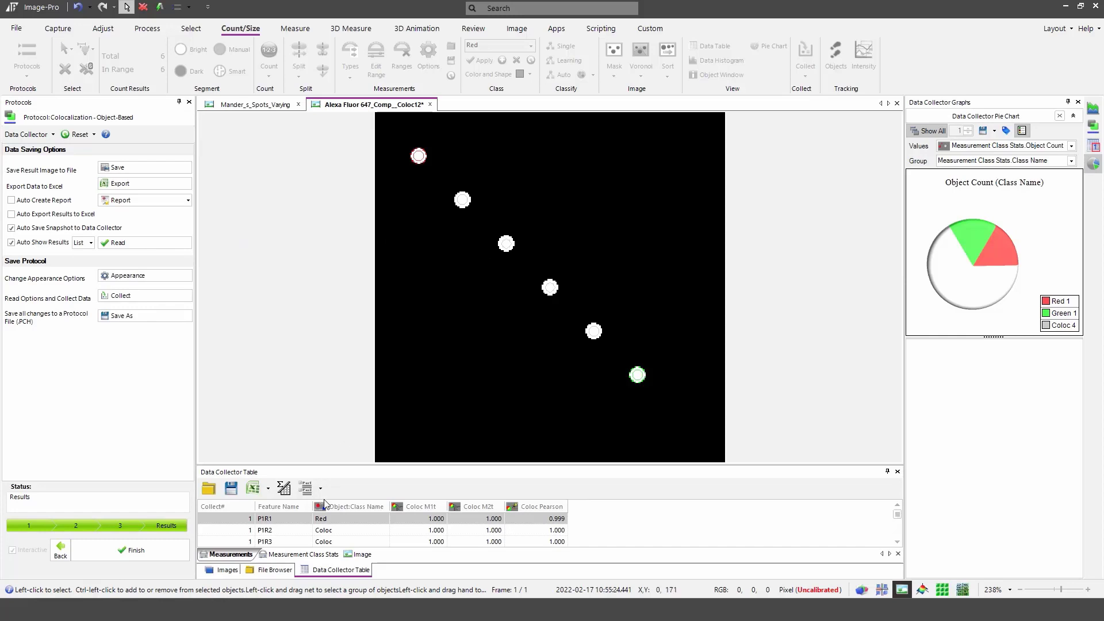
pyautogui.moveTo(348, 470); pyautogui.dragTo(368, 338)
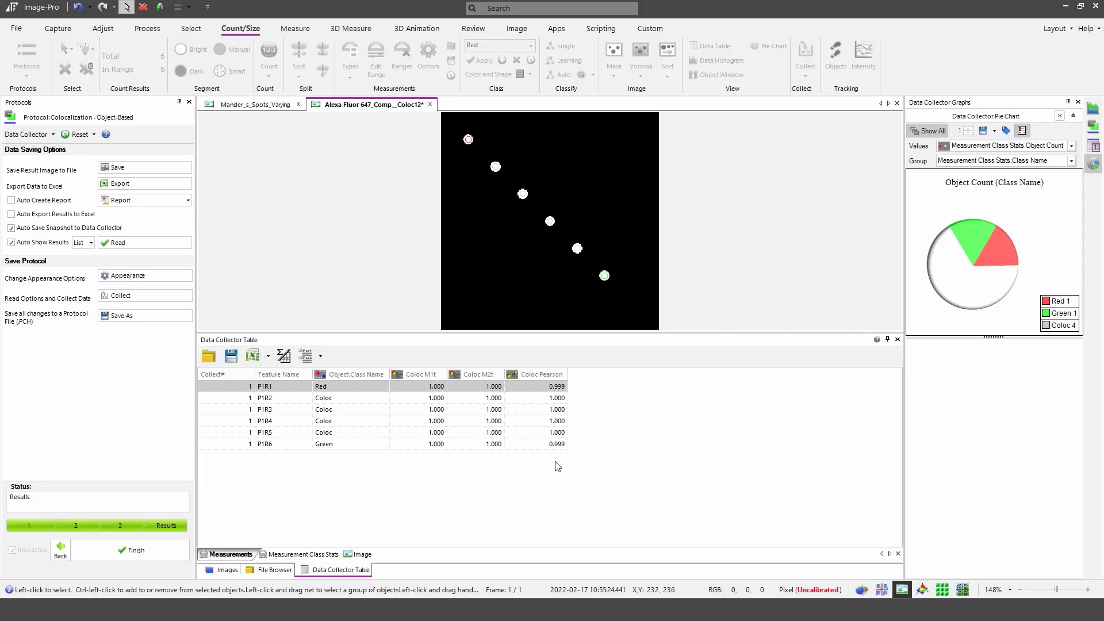
# - Show the image-level results in an enlarged floating Data Collector Table and widen the Interpretation column to read its full text
pyautogui.click(362, 554)
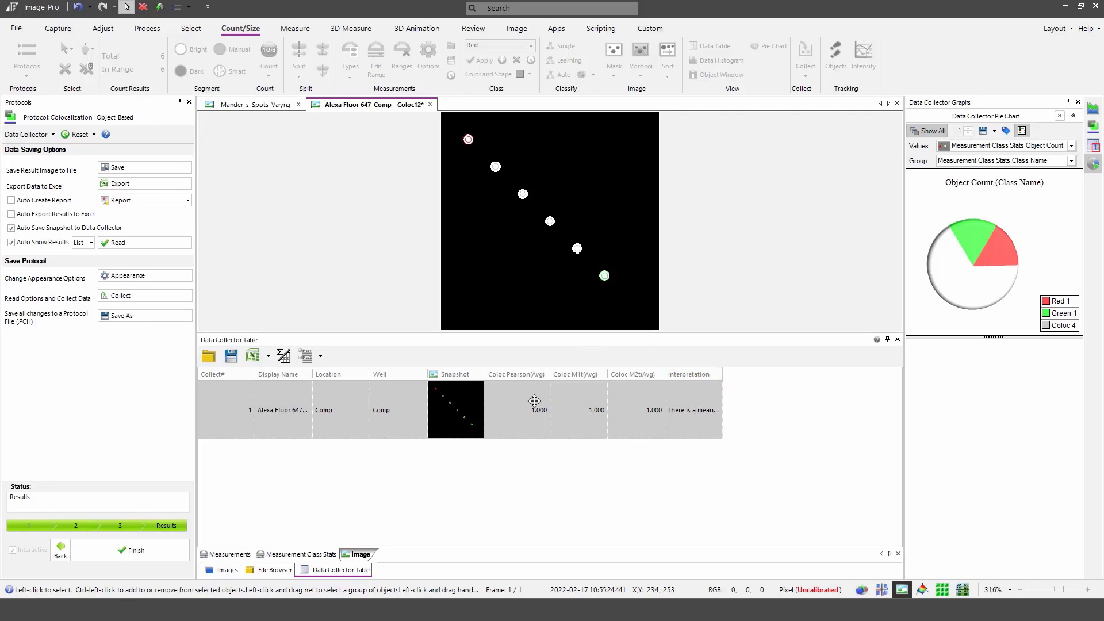
pyautogui.moveTo(534, 339); pyautogui.dragTo(391, 248)
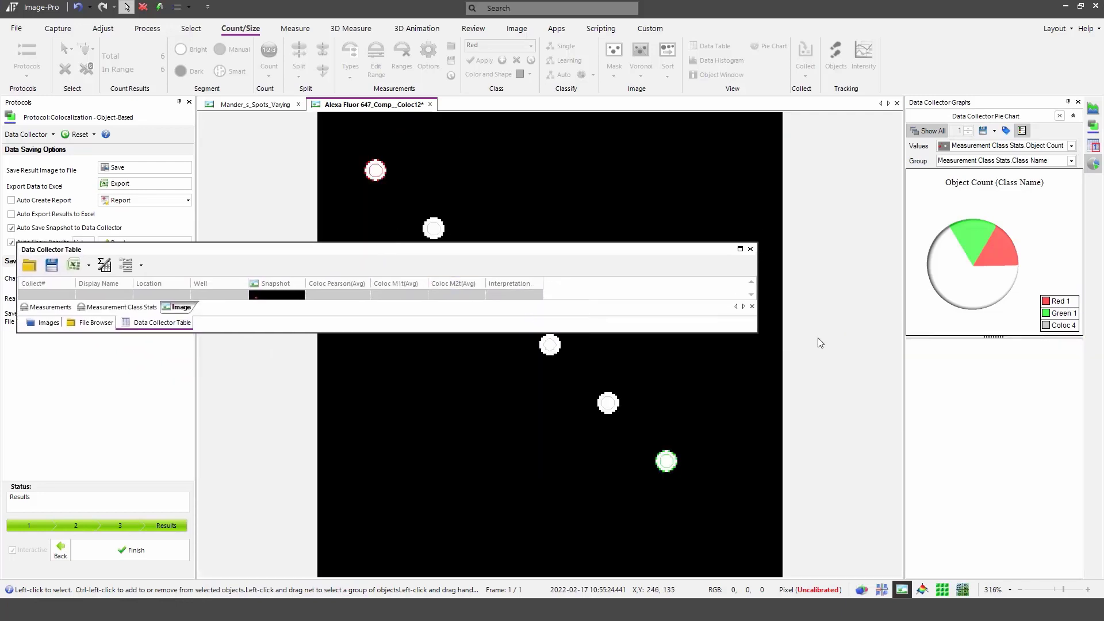
pyautogui.moveTo(758, 313); pyautogui.dragTo(1084, 347)
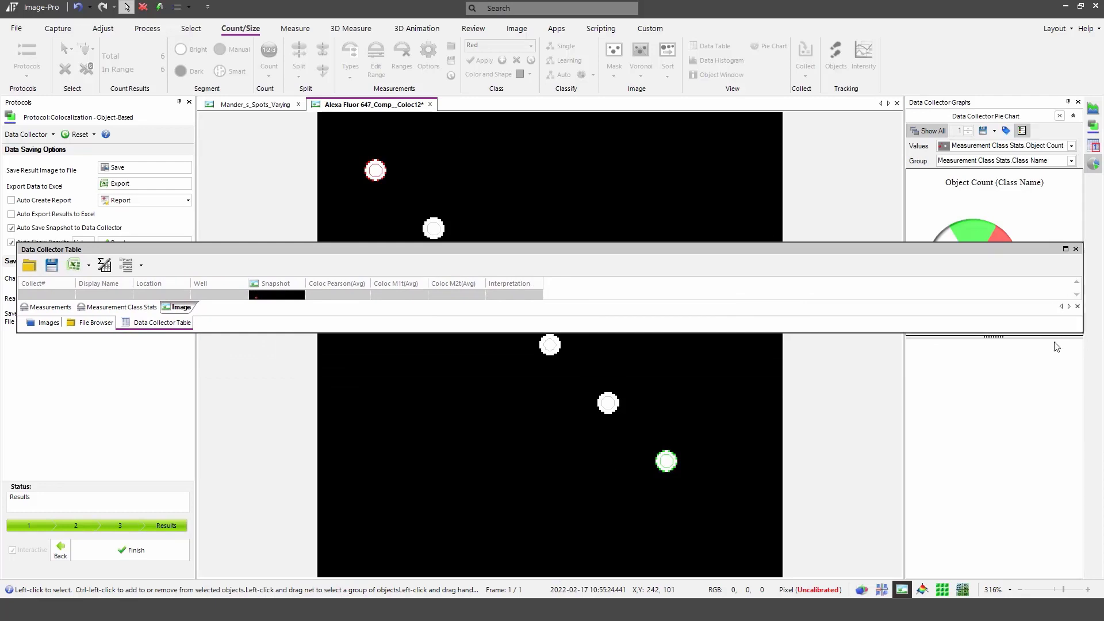
pyautogui.moveTo(866, 334); pyautogui.dragTo(859, 515)
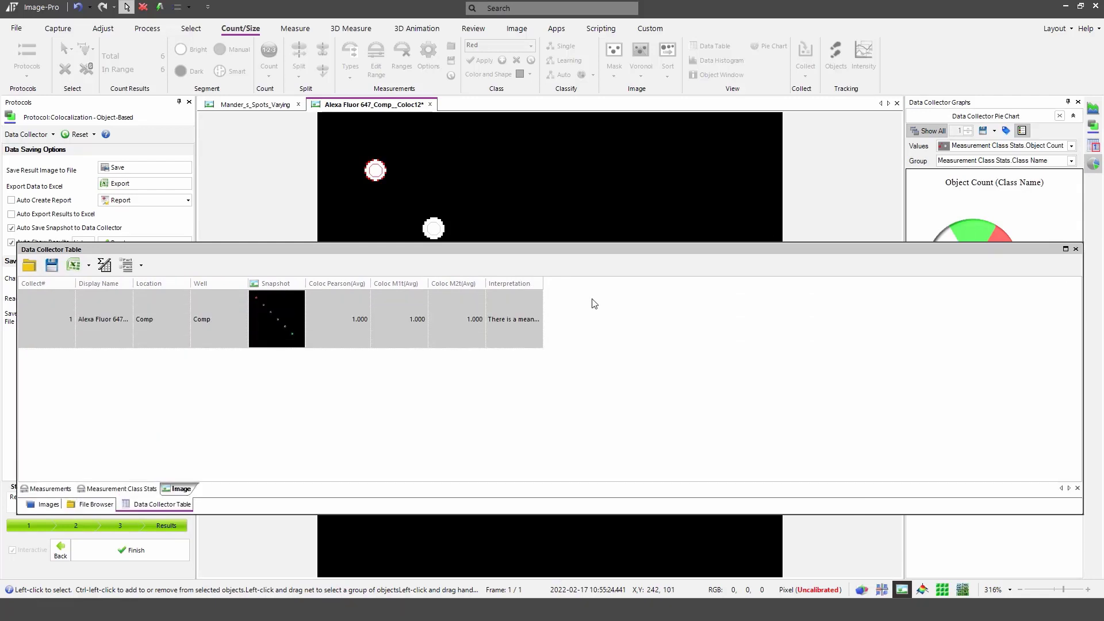
pyautogui.moveTo(544, 285); pyautogui.dragTo(1068, 311)
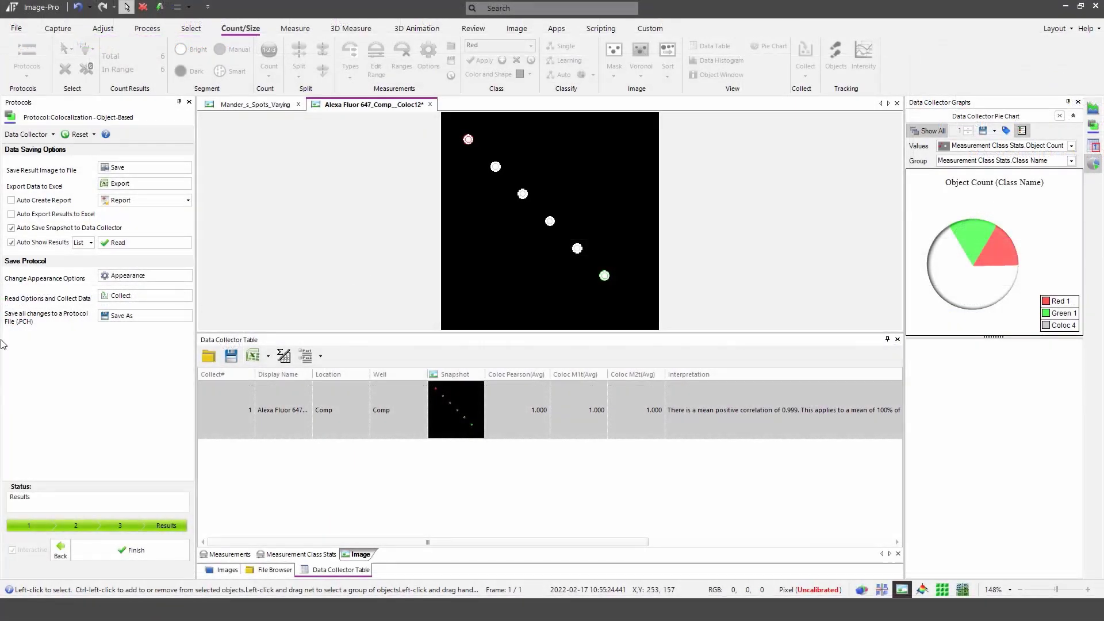
# - Finish the object-based analysis and load the Default Protocol version of Image-Based Colocalization from the Cell Biology Advanced collection
pyautogui.click(131, 550)
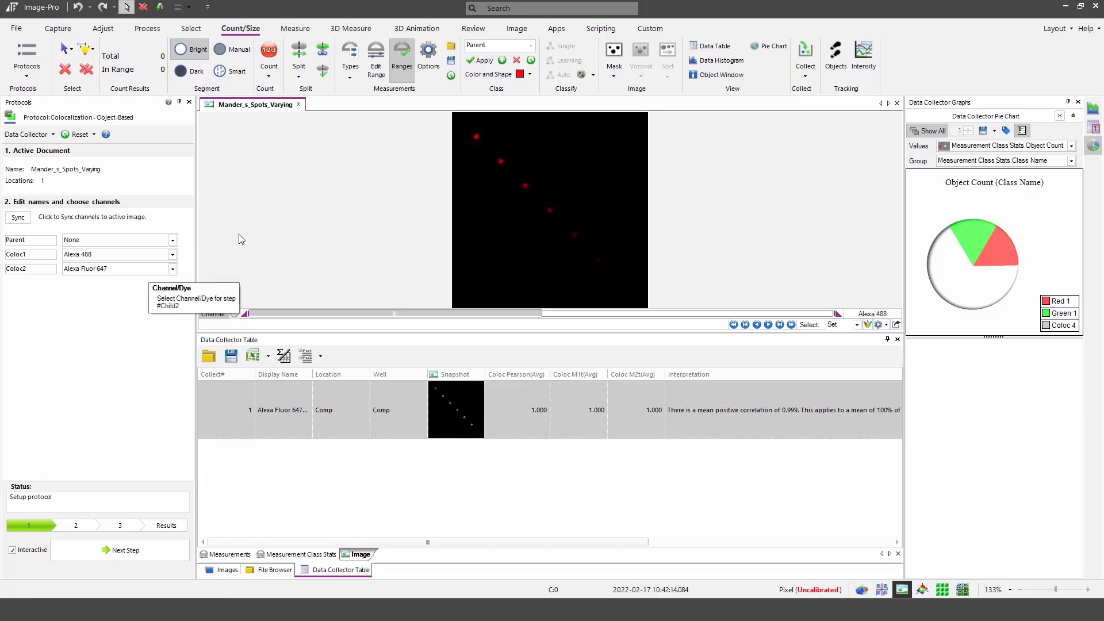
pyautogui.click(29, 76)
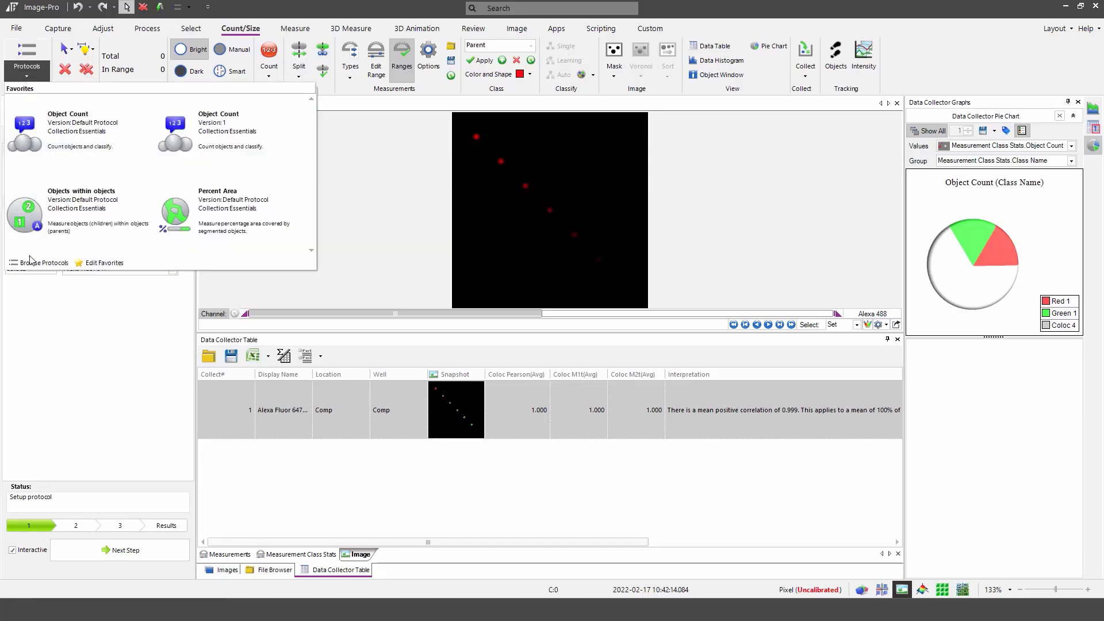
pyautogui.click(52, 265)
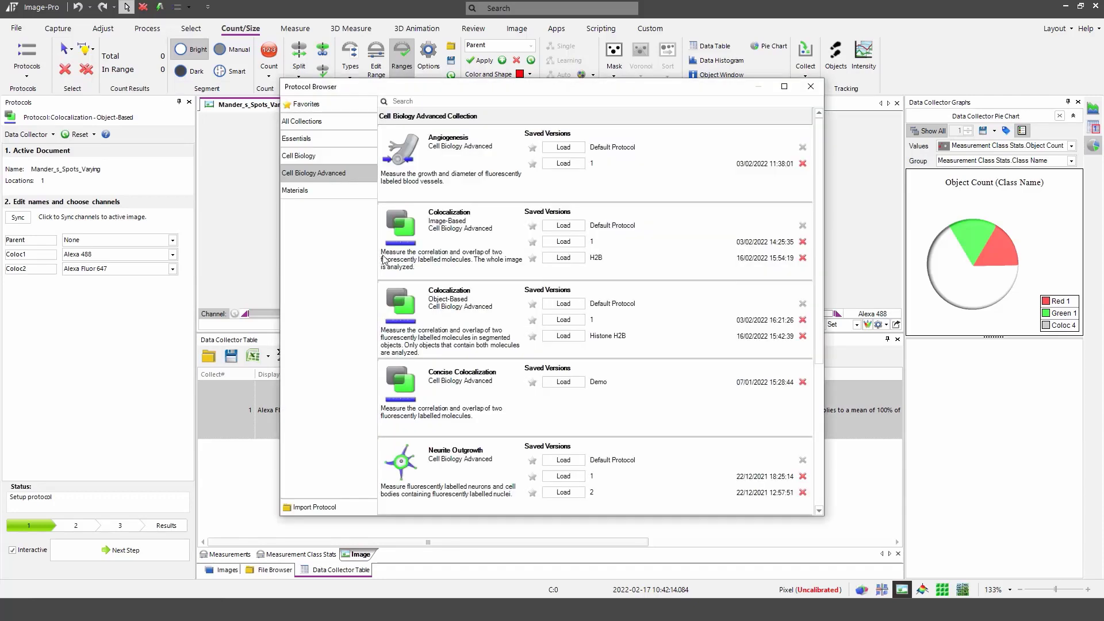
pyautogui.click(563, 226)
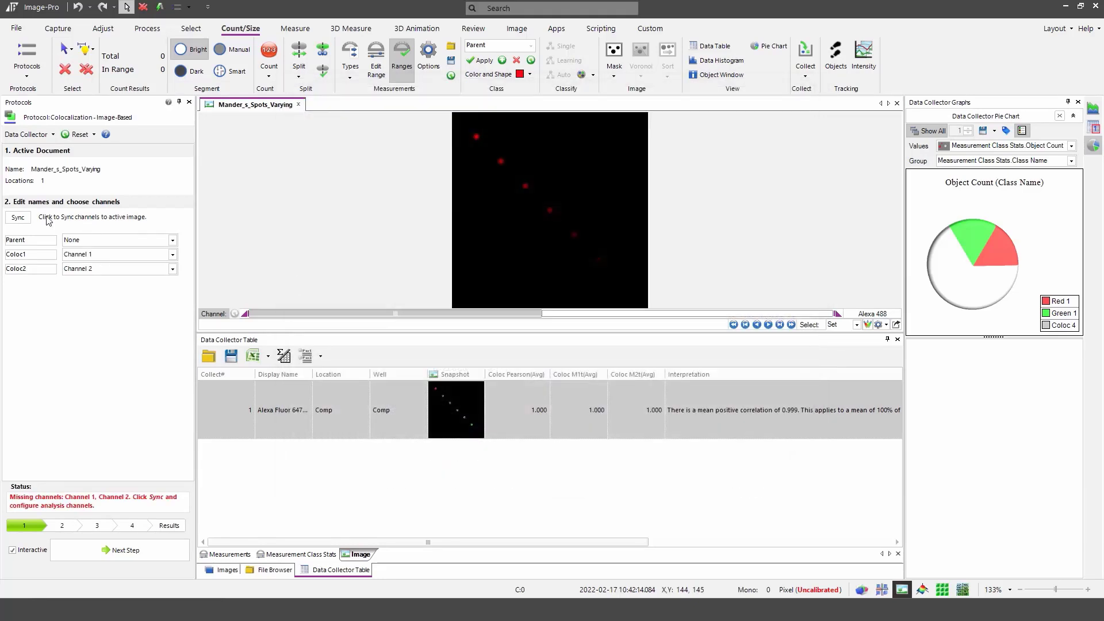
# - Sync the image-based protocol's channels, assign None to Parent, Alexa 488 to Coloc1 and Alexa Fluor 647 to Coloc2, and proceed
pyautogui.click(18, 217)
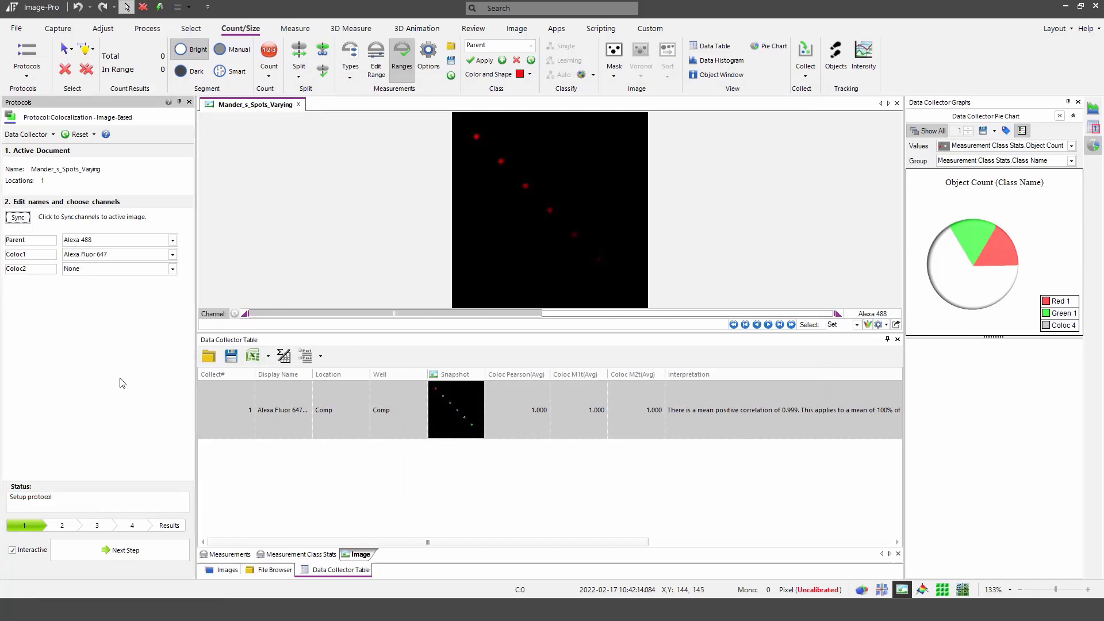
pyautogui.click(164, 242)
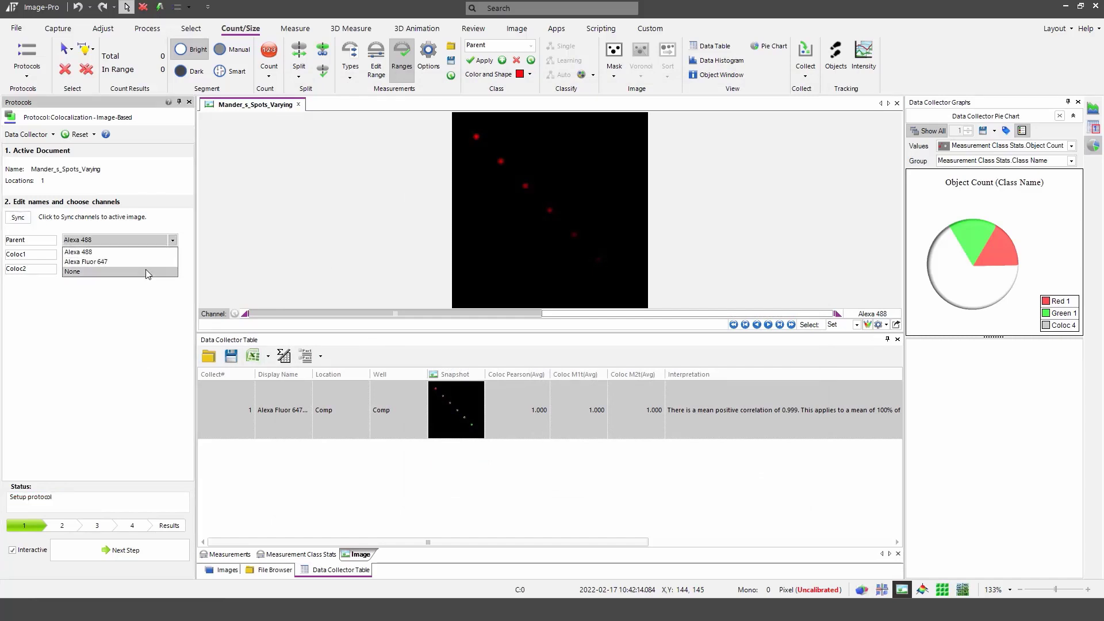
pyautogui.click(146, 271)
pyautogui.click(143, 255)
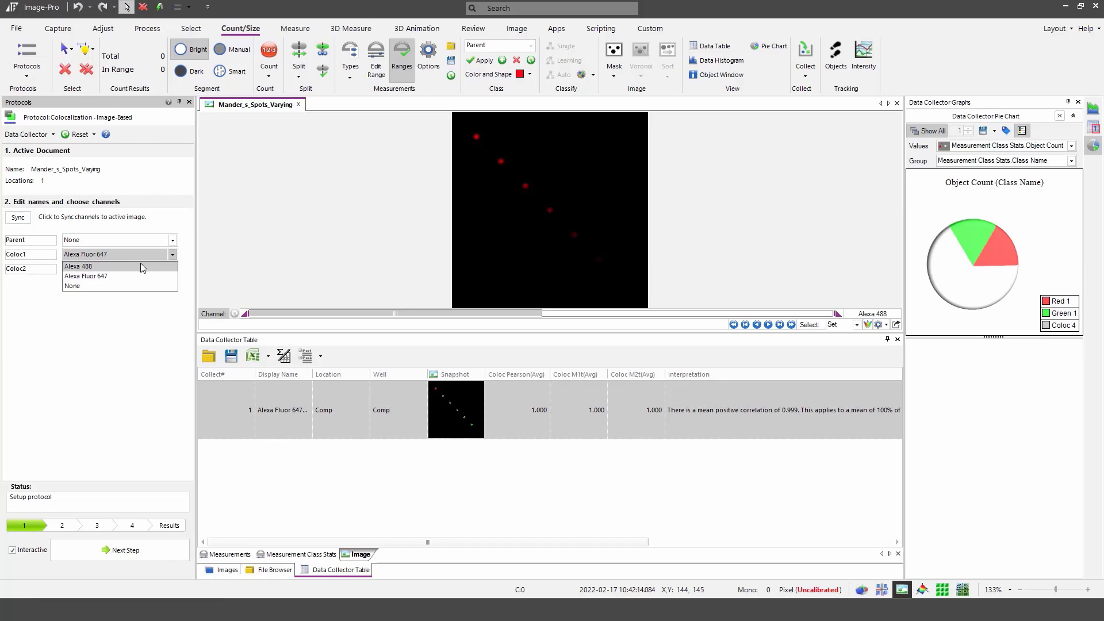
pyautogui.click(141, 266)
pyautogui.click(113, 270)
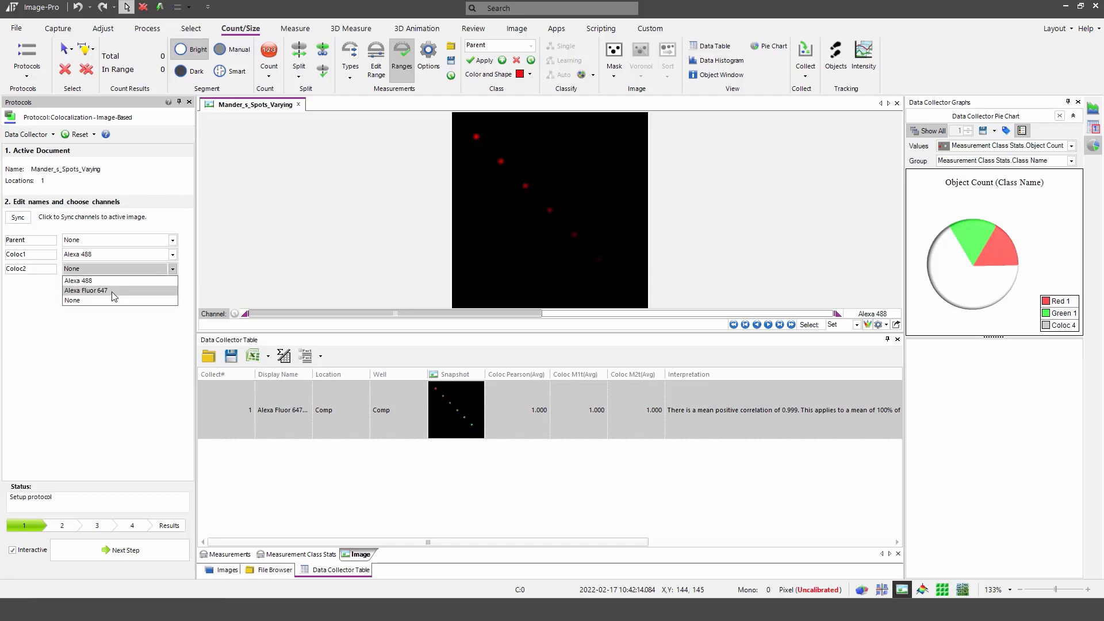
pyautogui.click(110, 290)
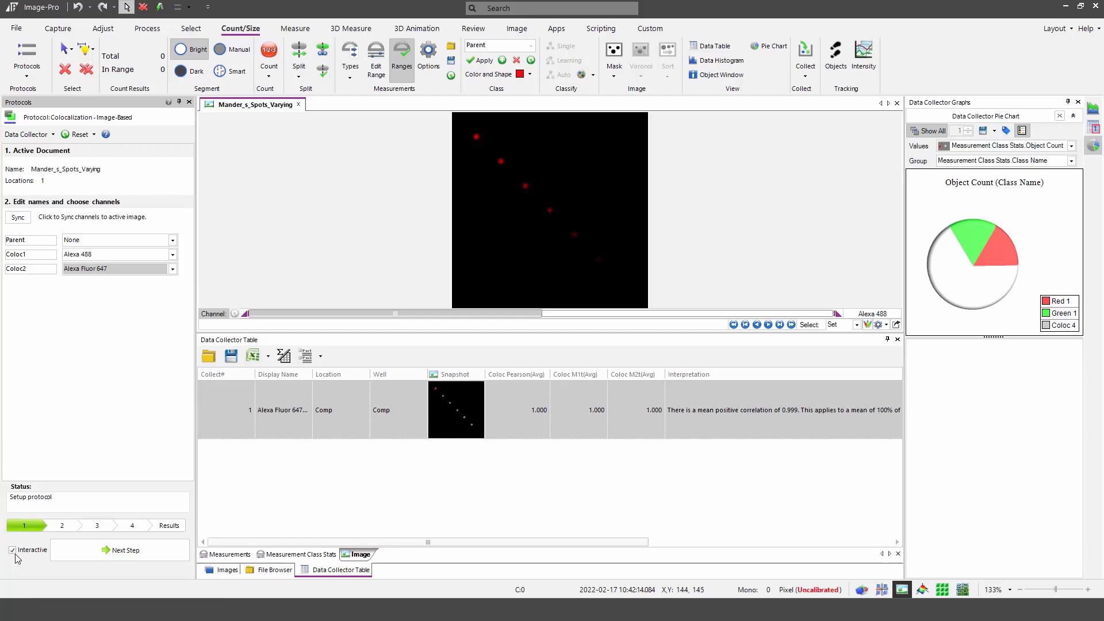
pyautogui.click(115, 557)
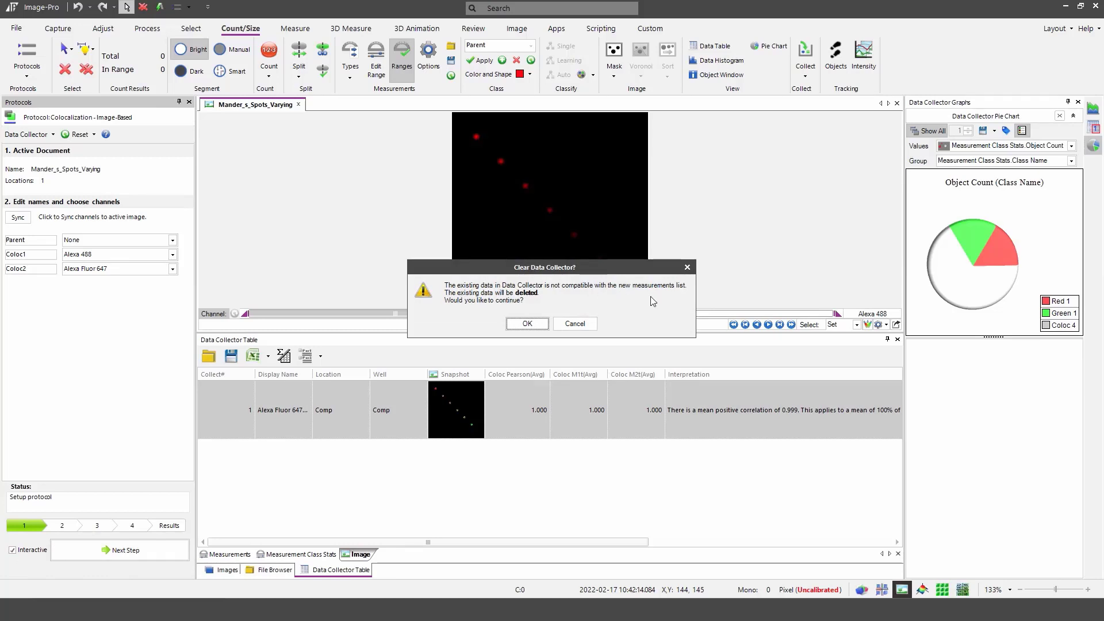
# - Allow the existing Data Collector data to be deleted, accept thresholds of 1 for both channels, and proceed to the image-based results
pyautogui.click(526, 323)
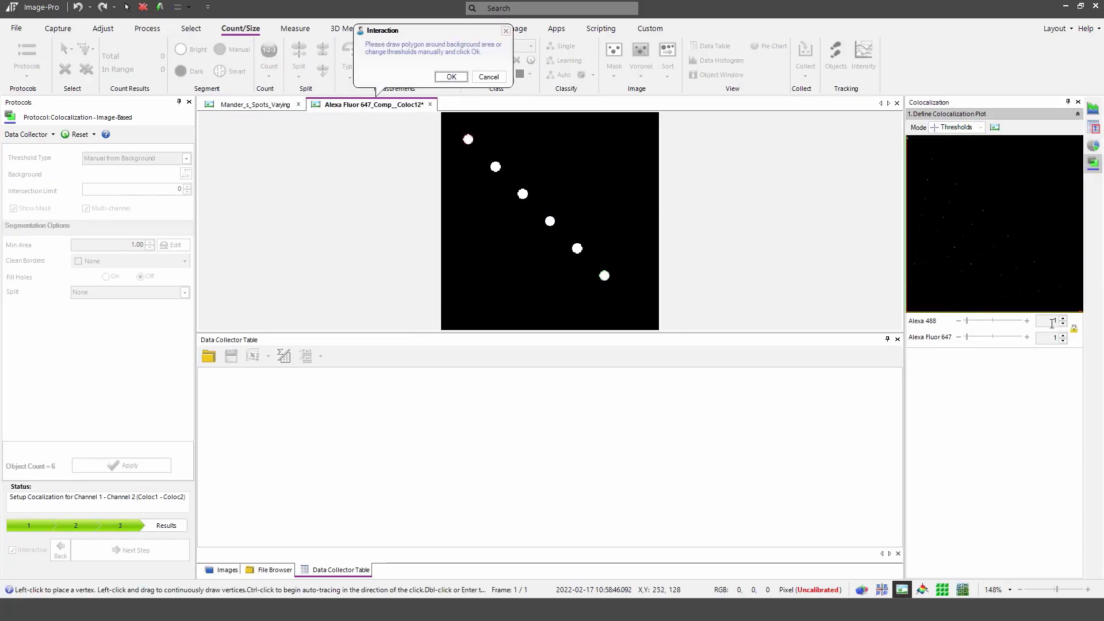
pyautogui.click(451, 77)
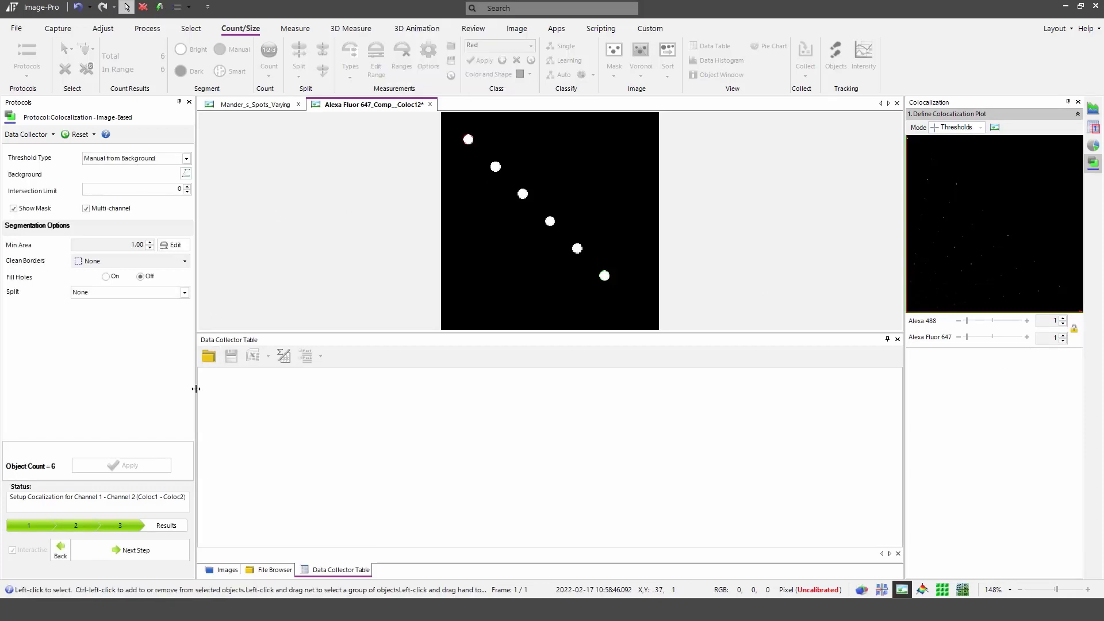
pyautogui.click(135, 550)
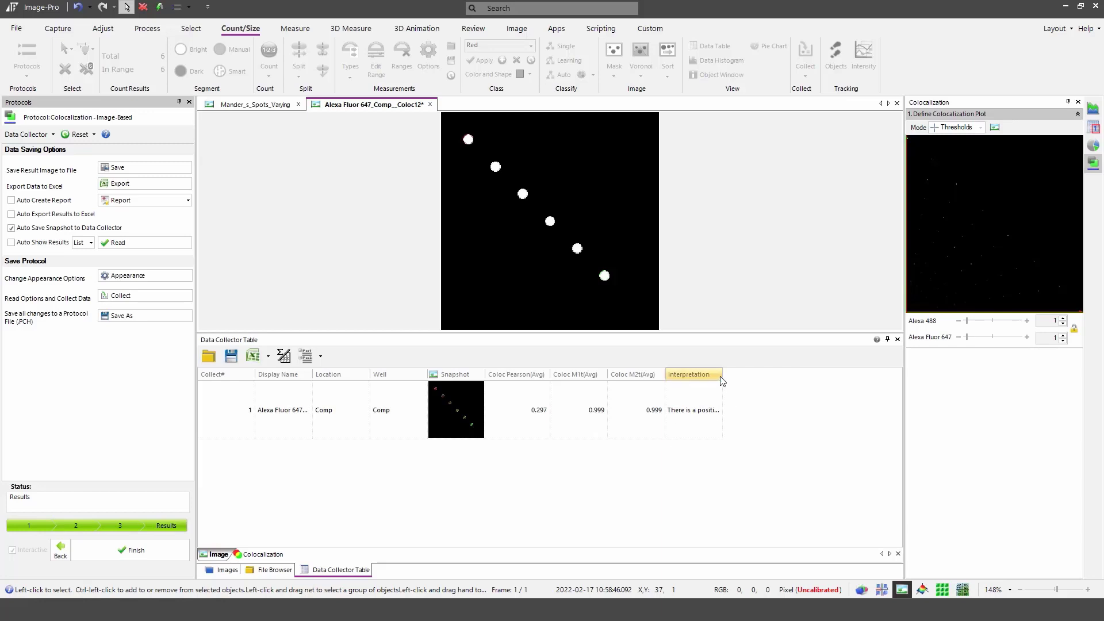
# - Float the Data Collector Table and widen its Interpretation column to read the full image-based correlation text
pyautogui.moveTo(723, 374); pyautogui.dragTo(893, 383)
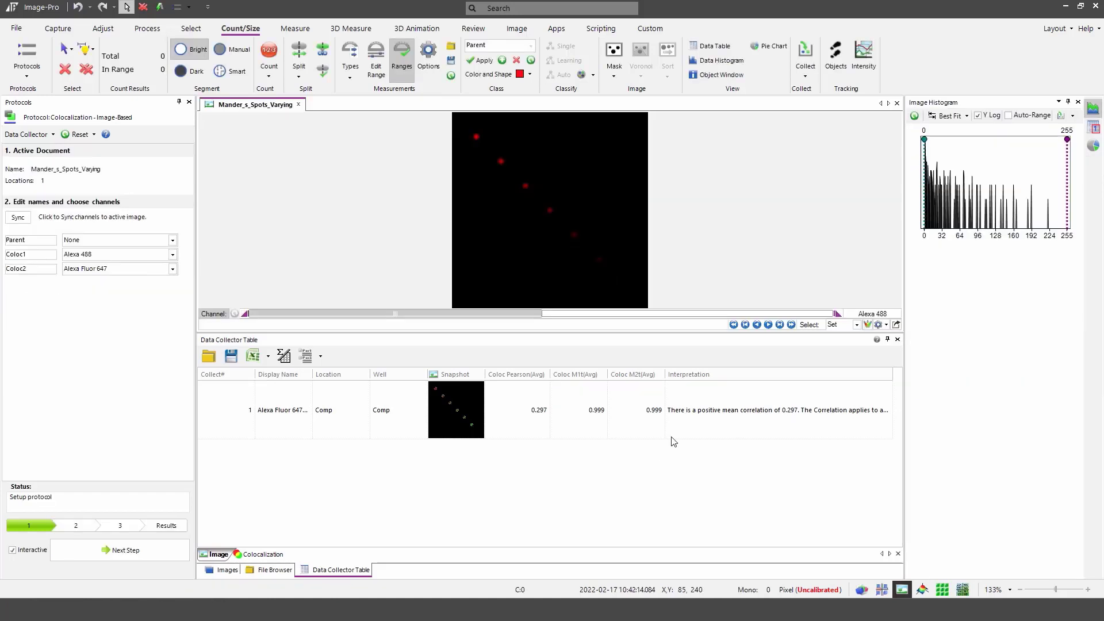
pyautogui.moveTo(643, 339); pyautogui.dragTo(566, 277)
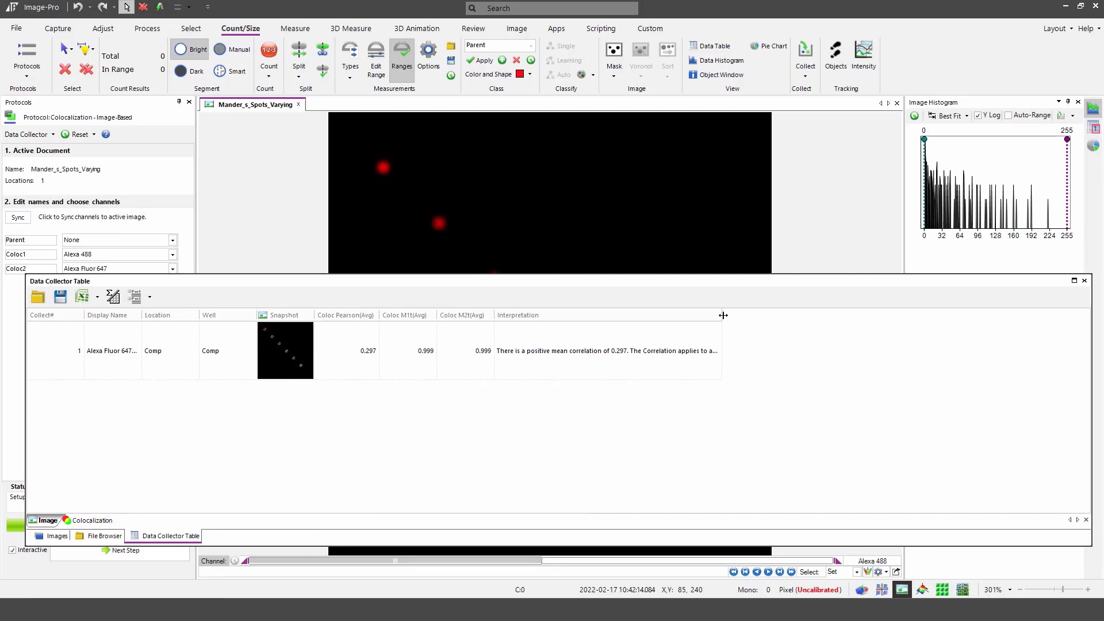
pyautogui.moveTo(723, 315); pyautogui.dragTo(1079, 315)
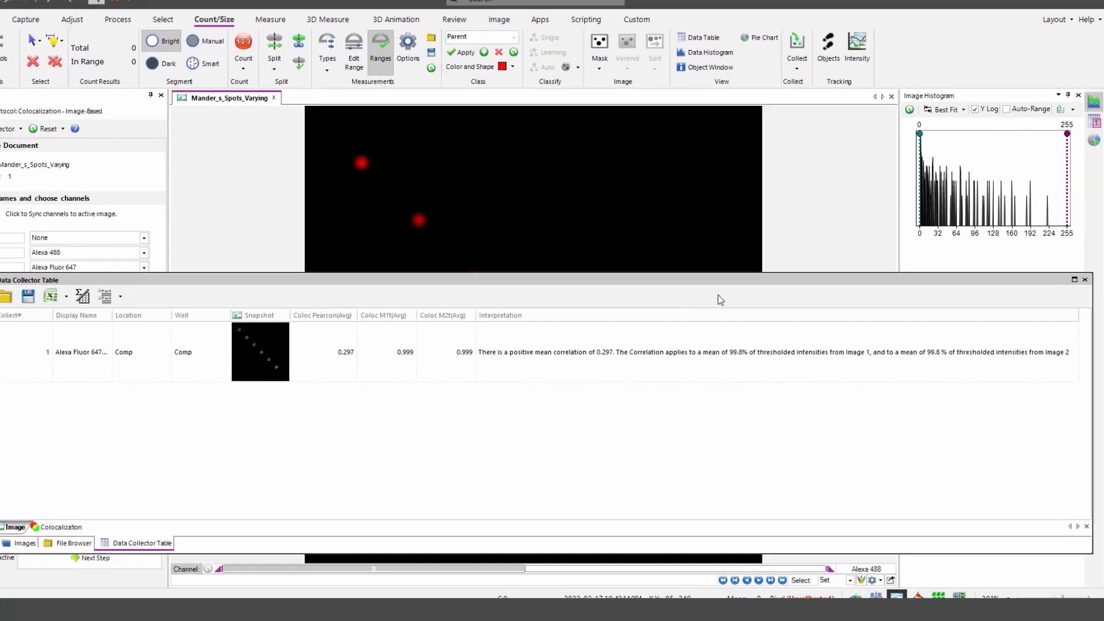
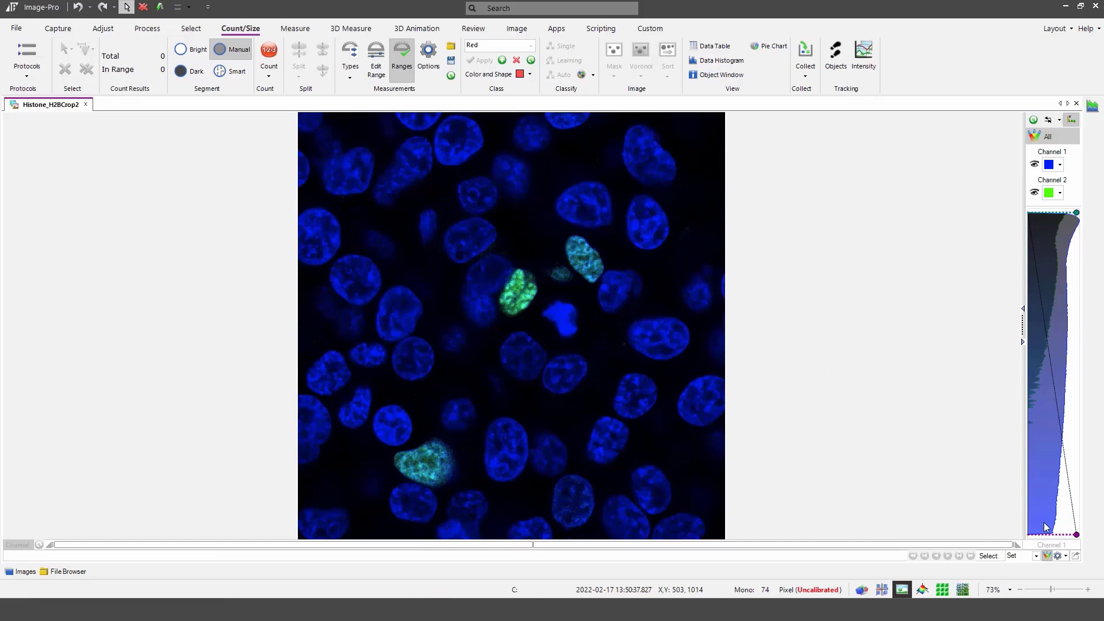
# - Turn off the composite display of Histone_H2BCrop2 and examine Channel 1 and Channel 2 individually
pyautogui.click(1047, 555)
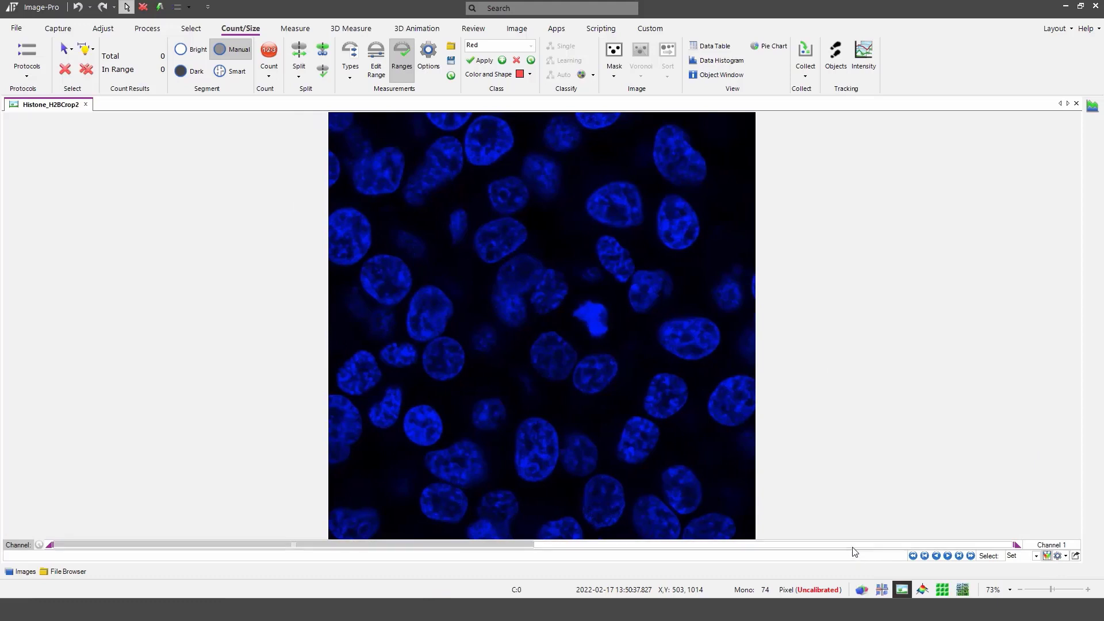
pyautogui.click(853, 546)
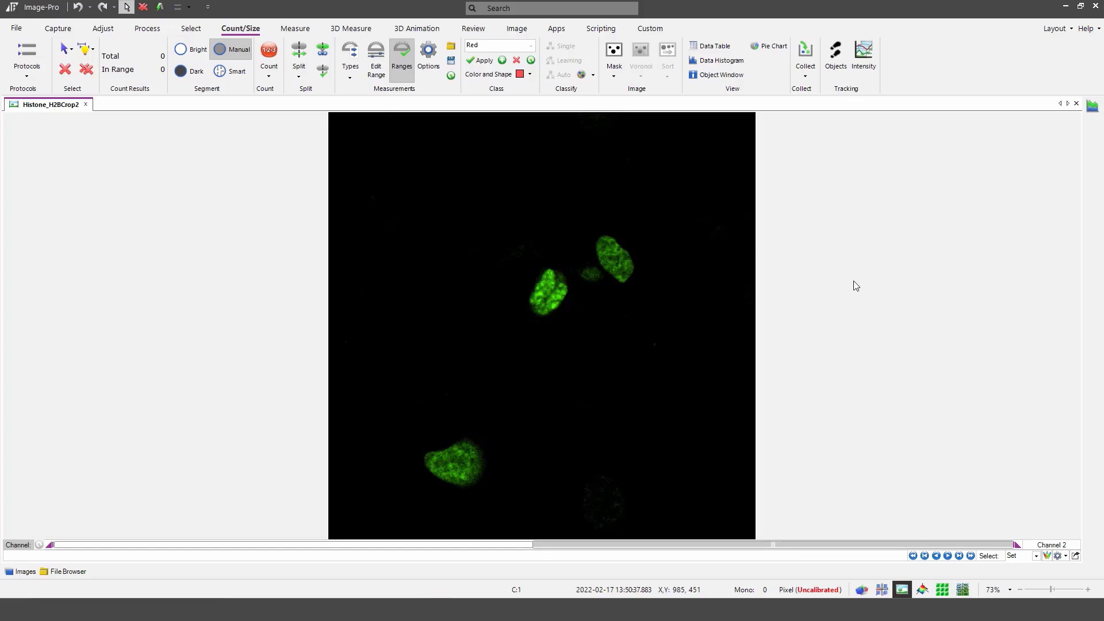
# - Load the Default Protocol version of Object-Based Colocalization for the Histone_H2BCrop2 image
pyautogui.click(177, 7)
pyautogui.click(188, 195)
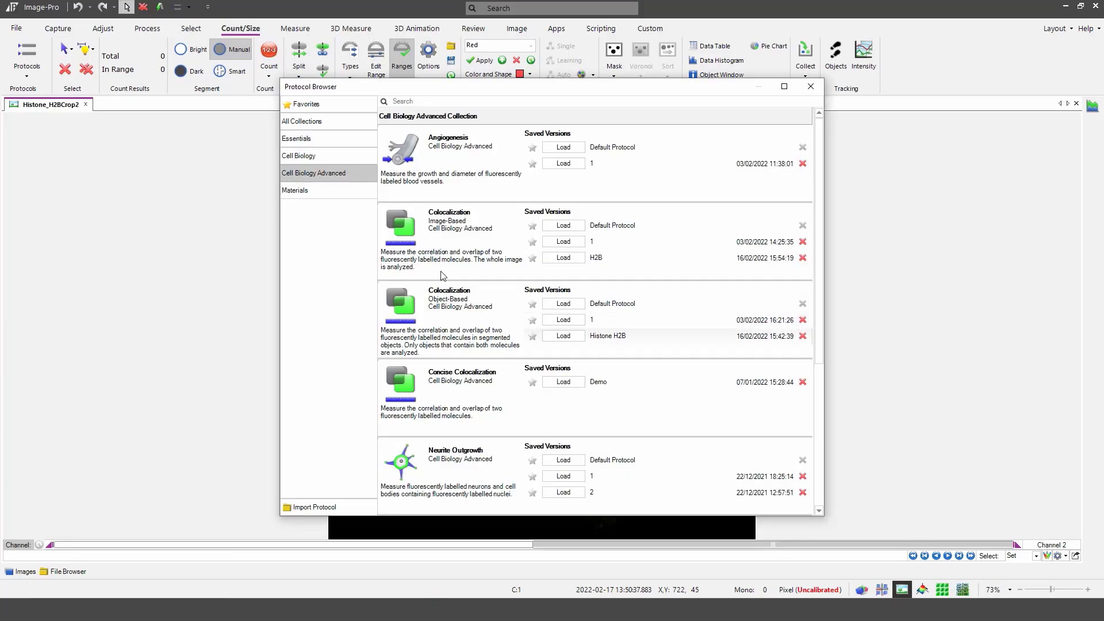
pyautogui.click(553, 304)
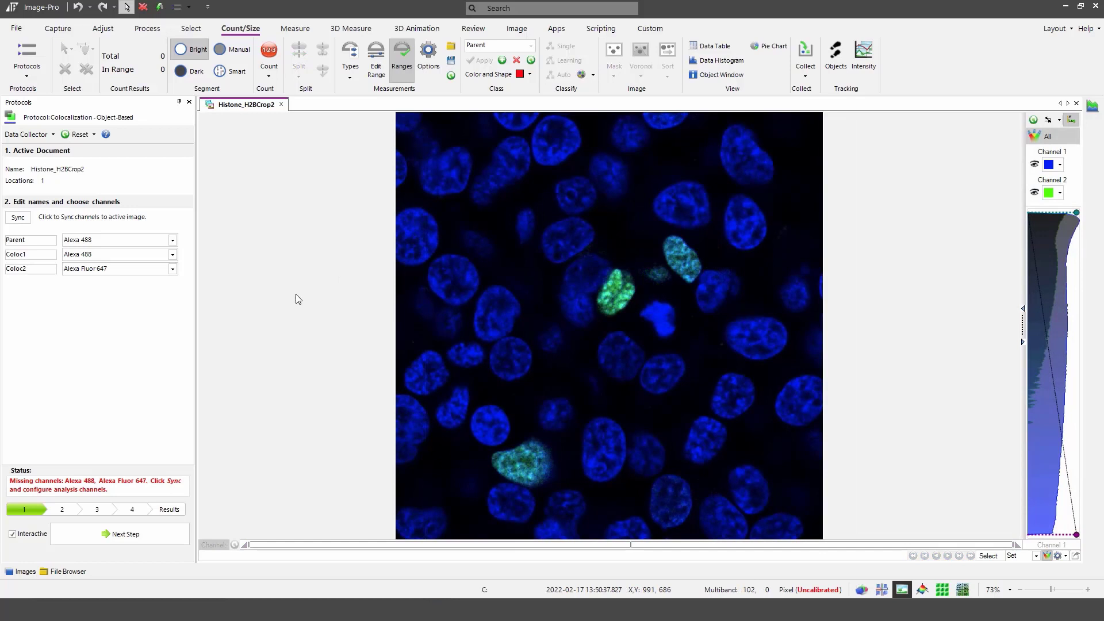
# - Sync the channels to Histone_H2BCrop2, assign Channel 2 to Parent, Channel 1 to Coloc1 and Channel 2 to Coloc2, and proceed
pyautogui.click(17, 217)
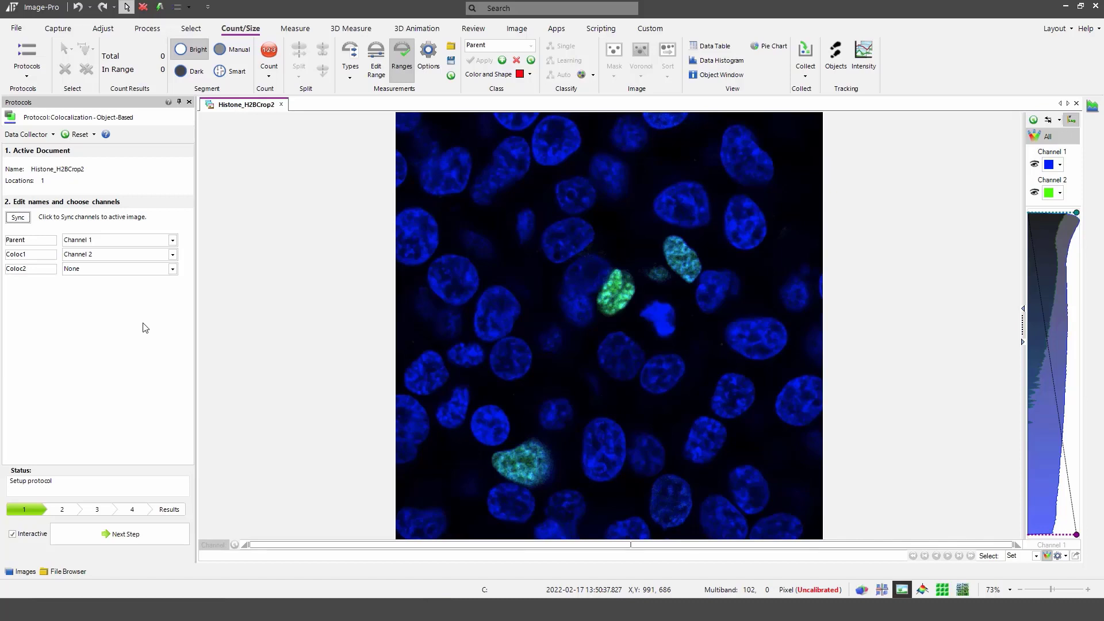
pyautogui.click(174, 239)
pyautogui.click(160, 257)
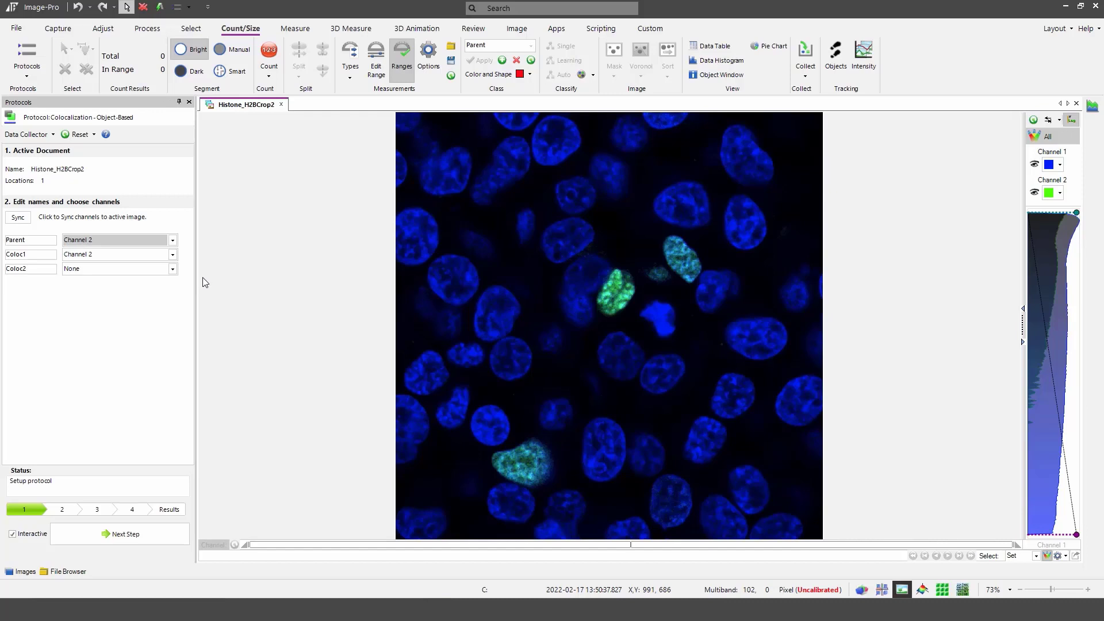
pyautogui.click(172, 254)
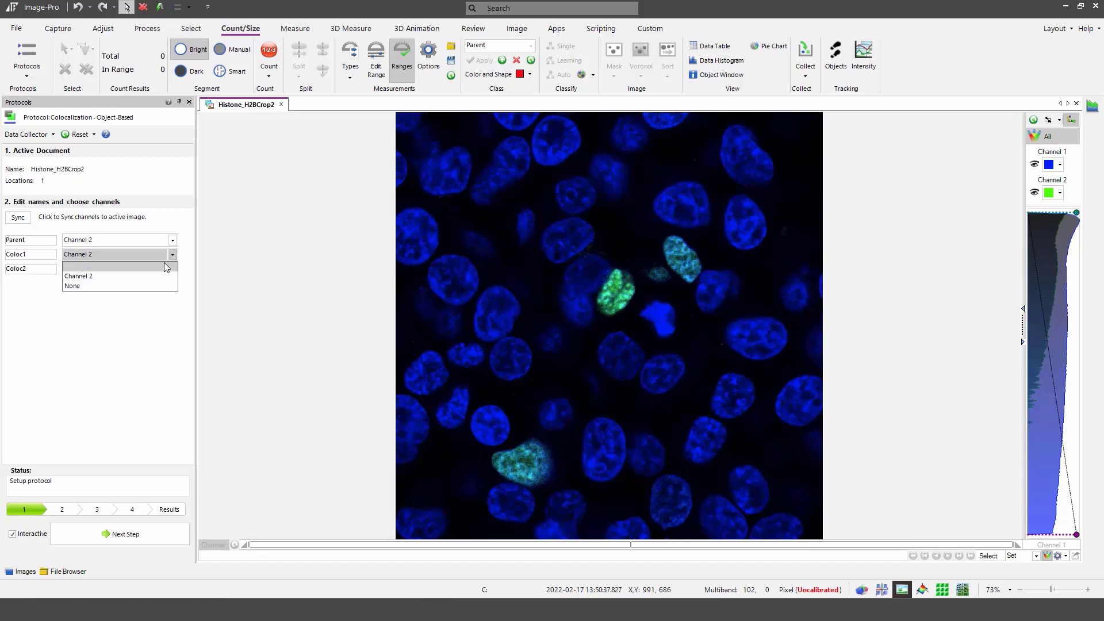
pyautogui.click(164, 266)
pyautogui.click(172, 269)
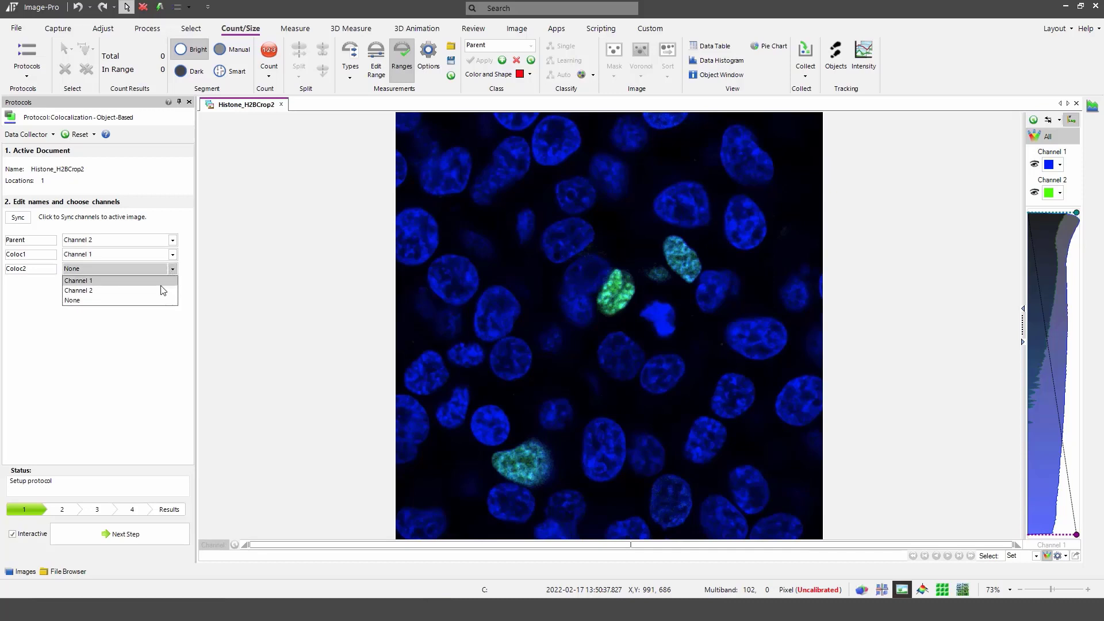
pyautogui.click(161, 290)
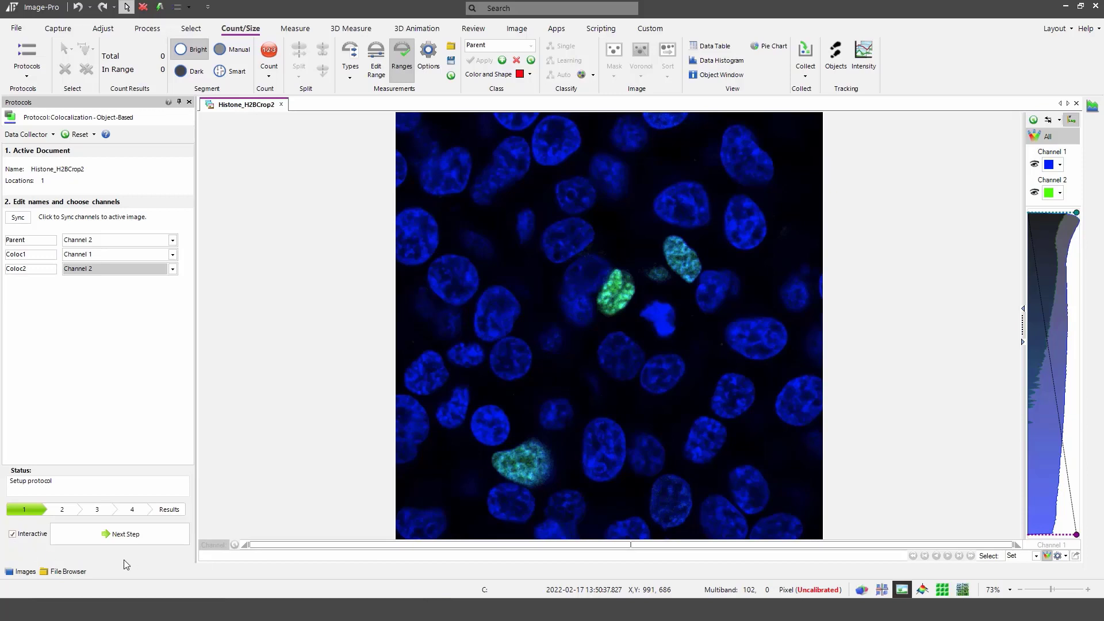
pyautogui.click(130, 532)
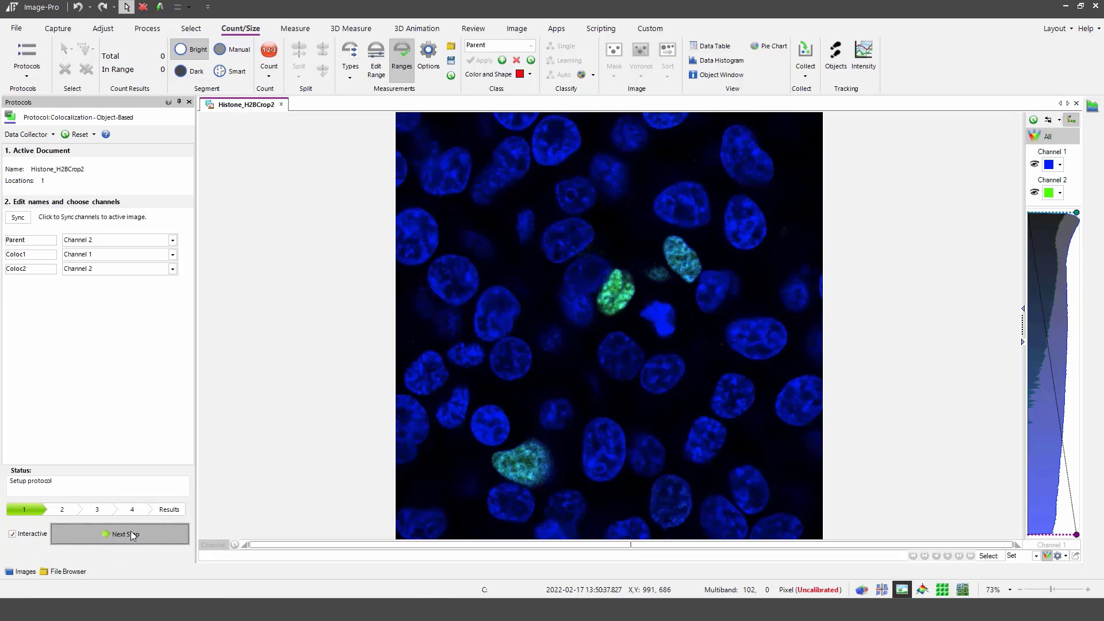
pyautogui.press('Return')
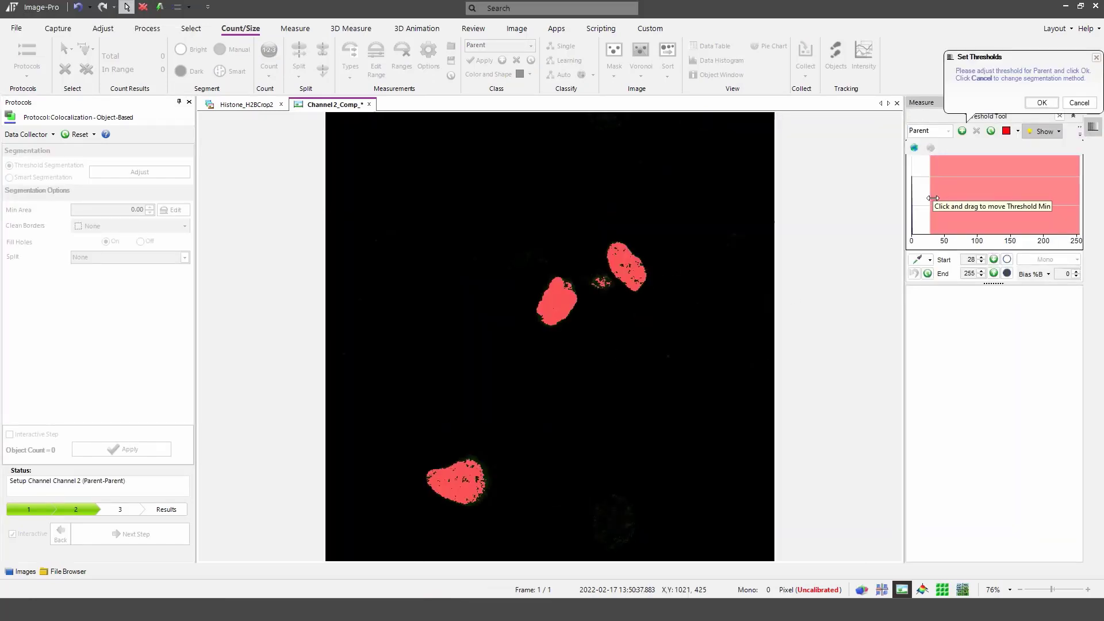
# - Segment the Parent nuclei with a threshold start of 15 and a minimum area of 200, and apply the segmentation options
pyautogui.moveTo(933, 198); pyautogui.dragTo(921, 200)
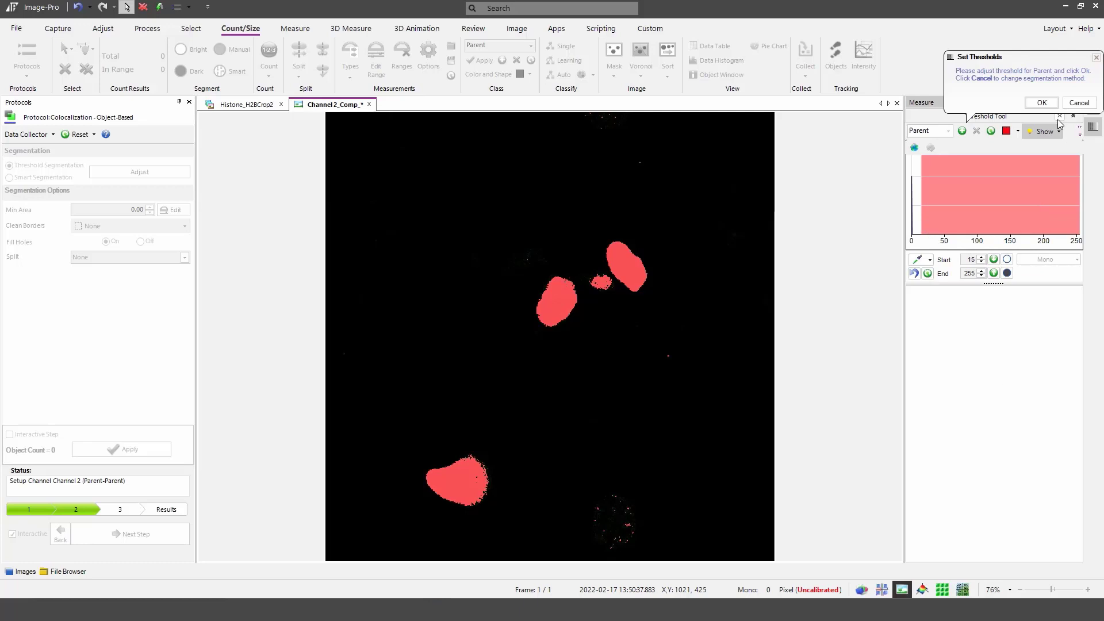
pyautogui.click(1041, 102)
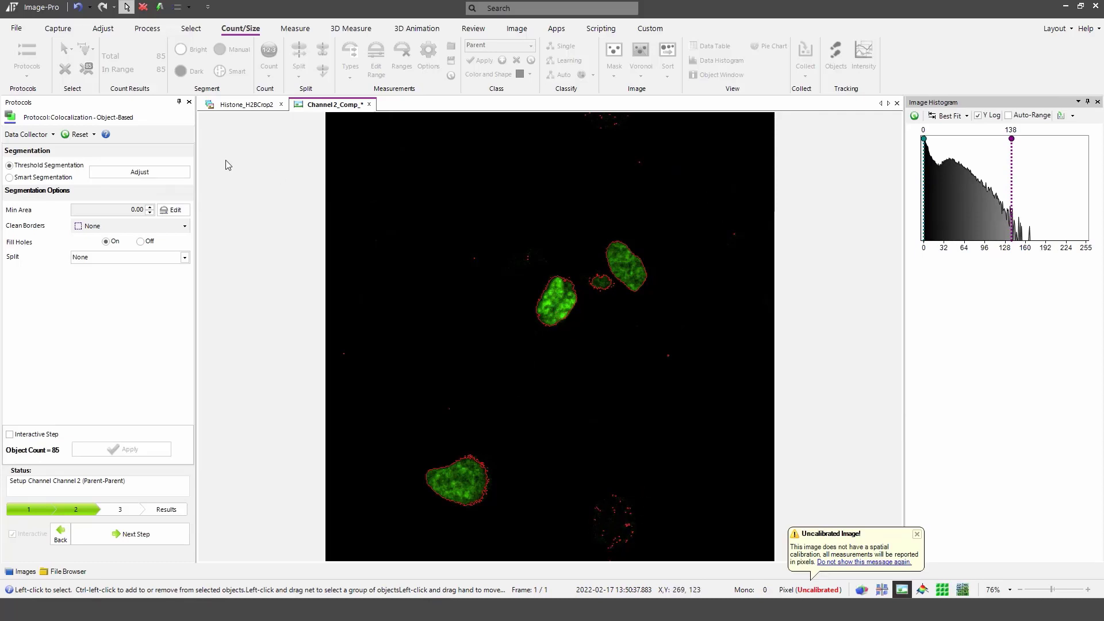
pyautogui.click(116, 211)
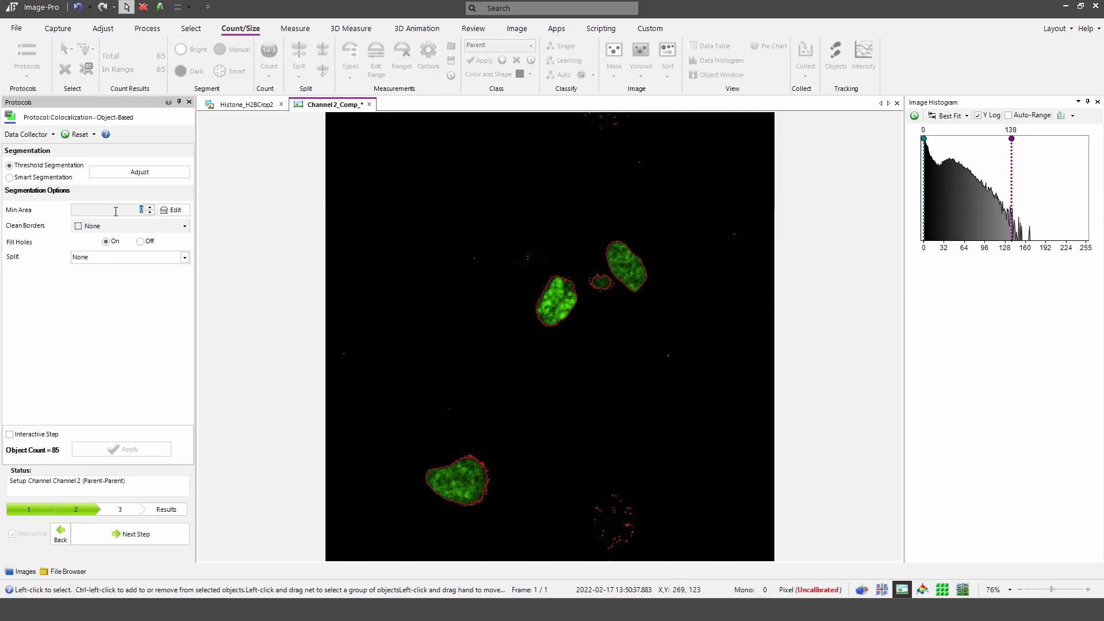
pyautogui.write('4')
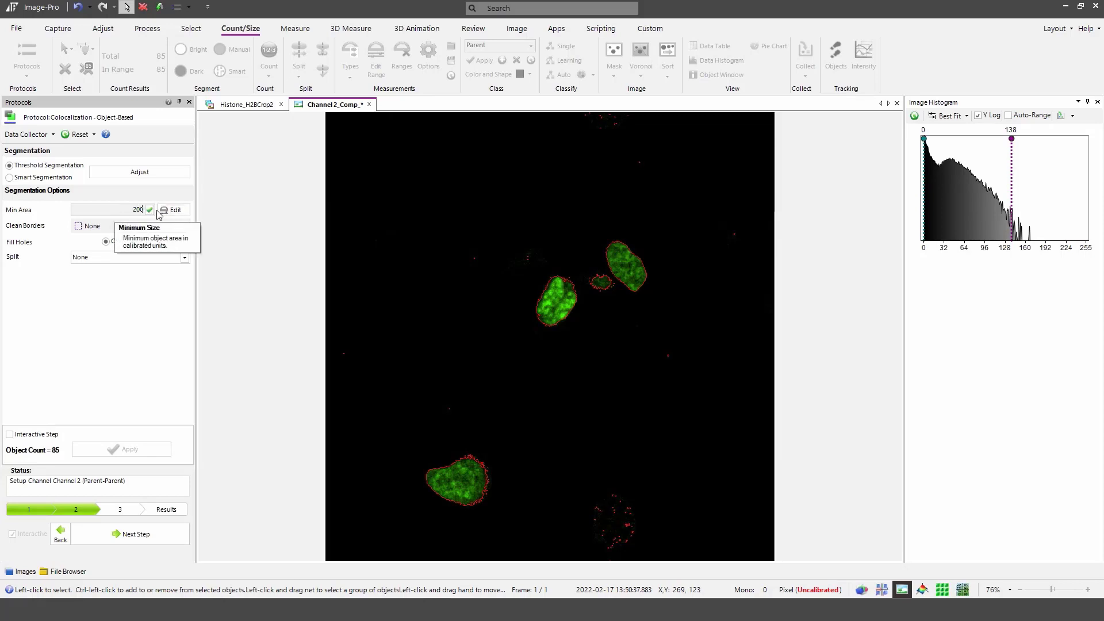
pyautogui.click(150, 210)
pyautogui.click(143, 450)
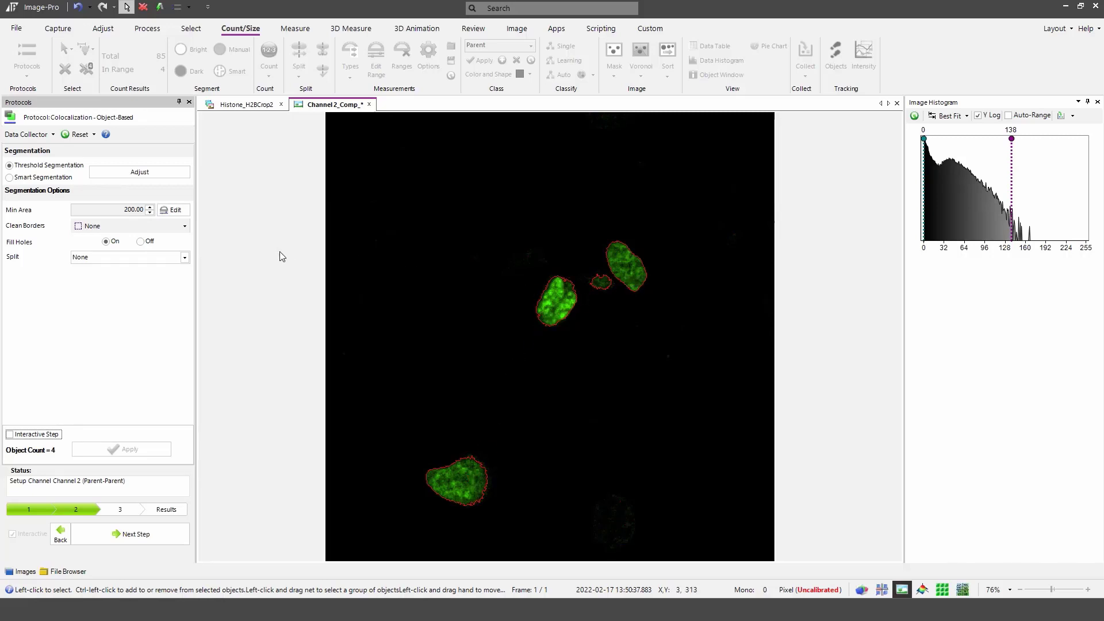
# - Outline the empty background area in the image's upper-right corner, accept it as the colocalization background, and proceed to the results
pyautogui.click(136, 535)
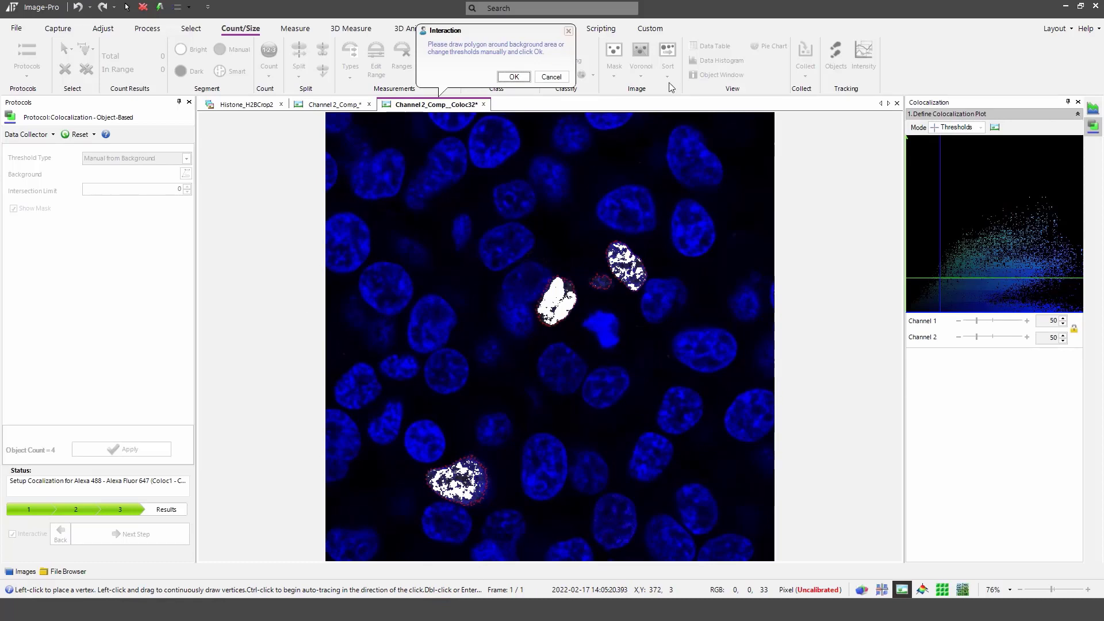
pyautogui.moveTo(741, 254)
pyautogui.mouseDown()
pyautogui.moveTo(776, 217)
pyautogui.moveTo(776, 110)
pyautogui.moveTo(699, 110)
pyautogui.moveTo(734, 151)
pyautogui.moveTo(727, 253)
pyautogui.mouseUp()
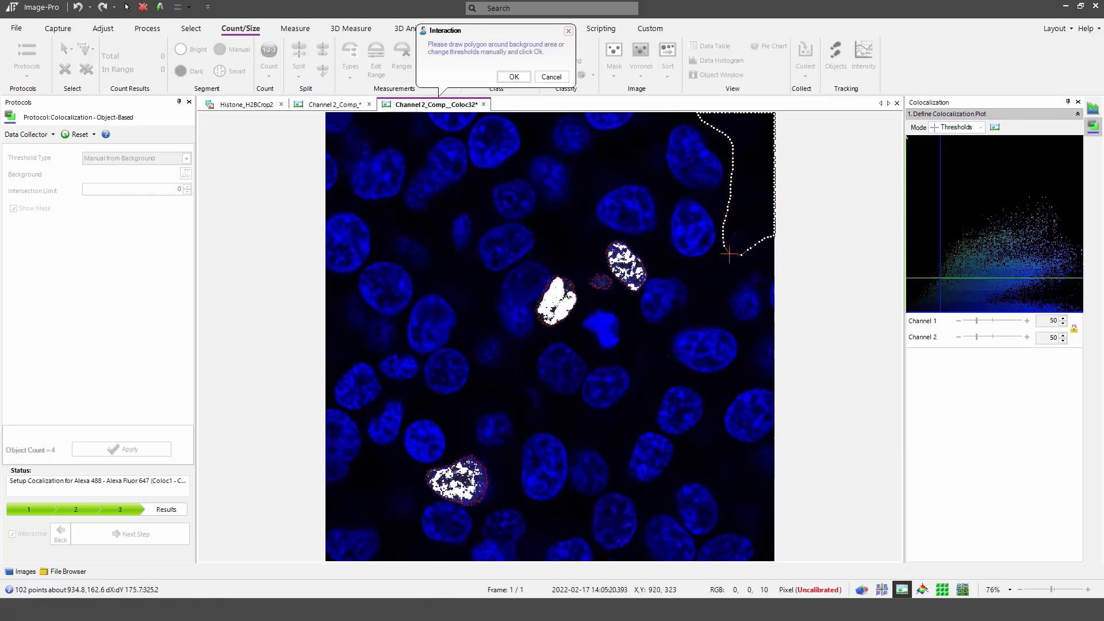
pyautogui.doubleClick(727, 253)
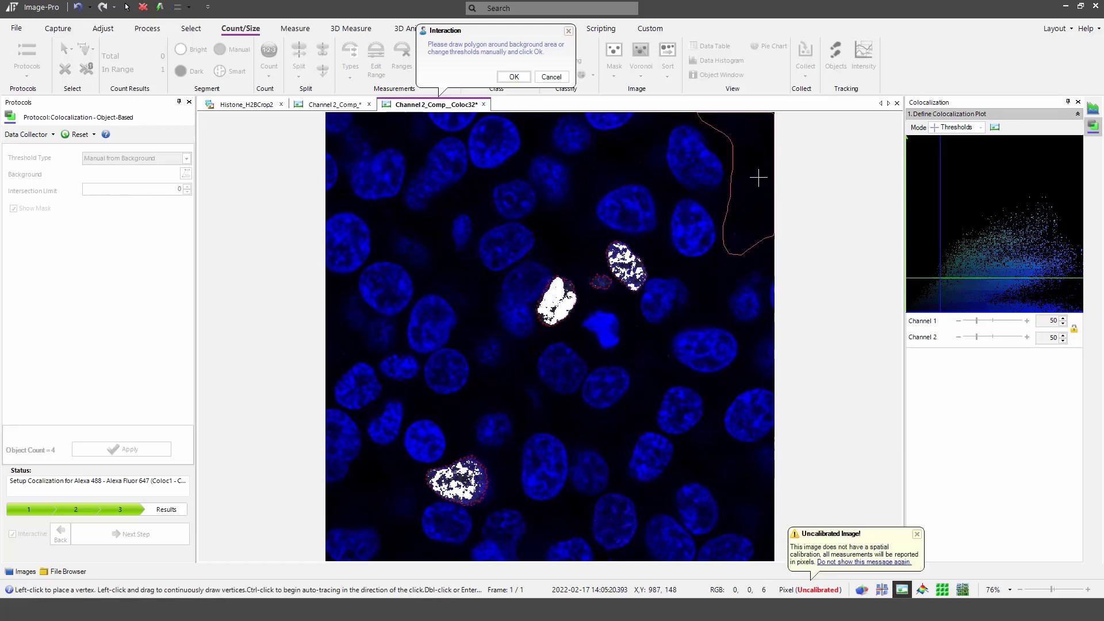
pyautogui.moveTo(758, 179)
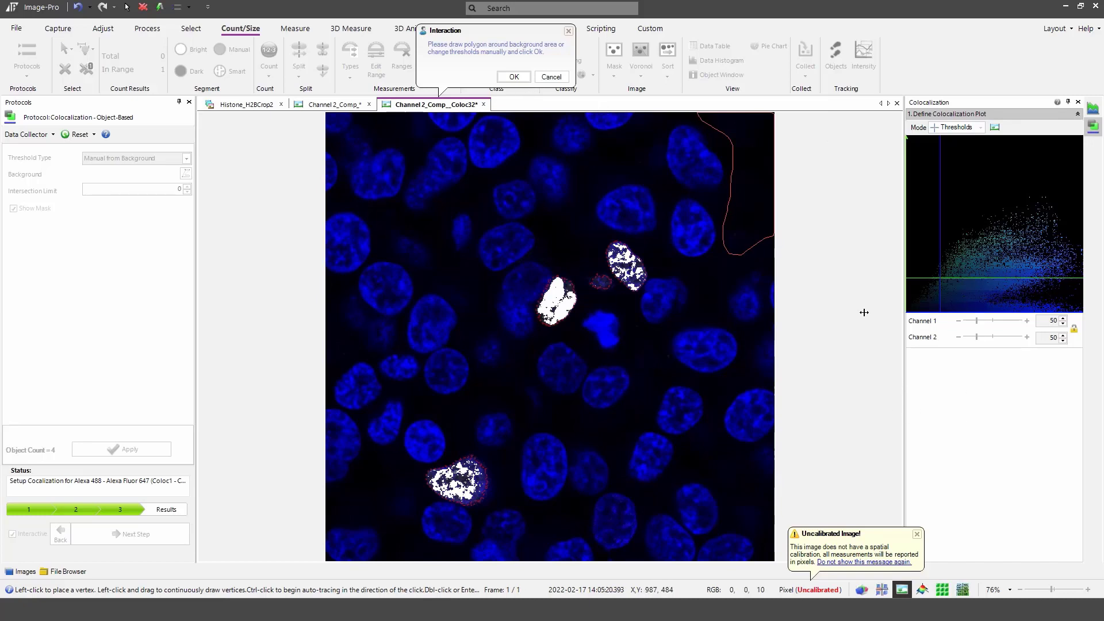
pyautogui.click(514, 76)
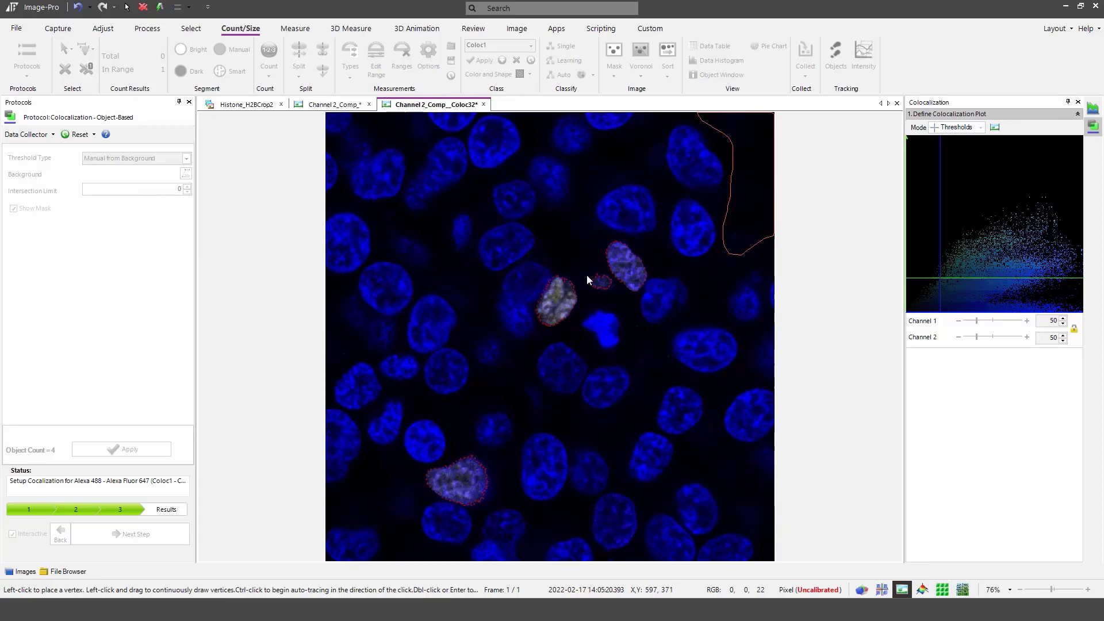
pyautogui.click(126, 7)
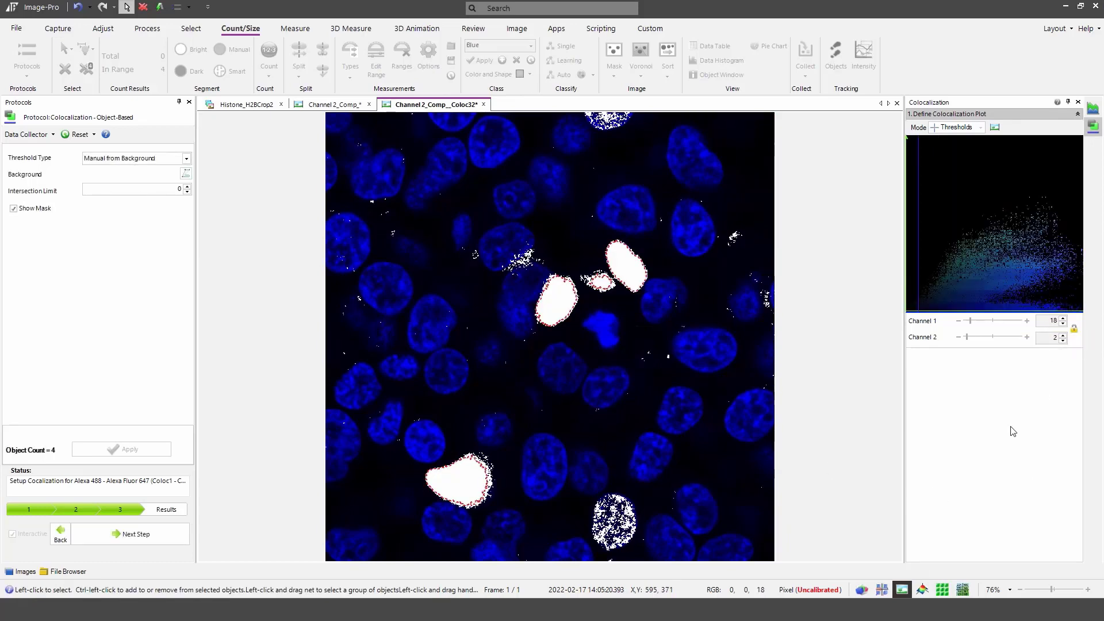
pyautogui.click(153, 536)
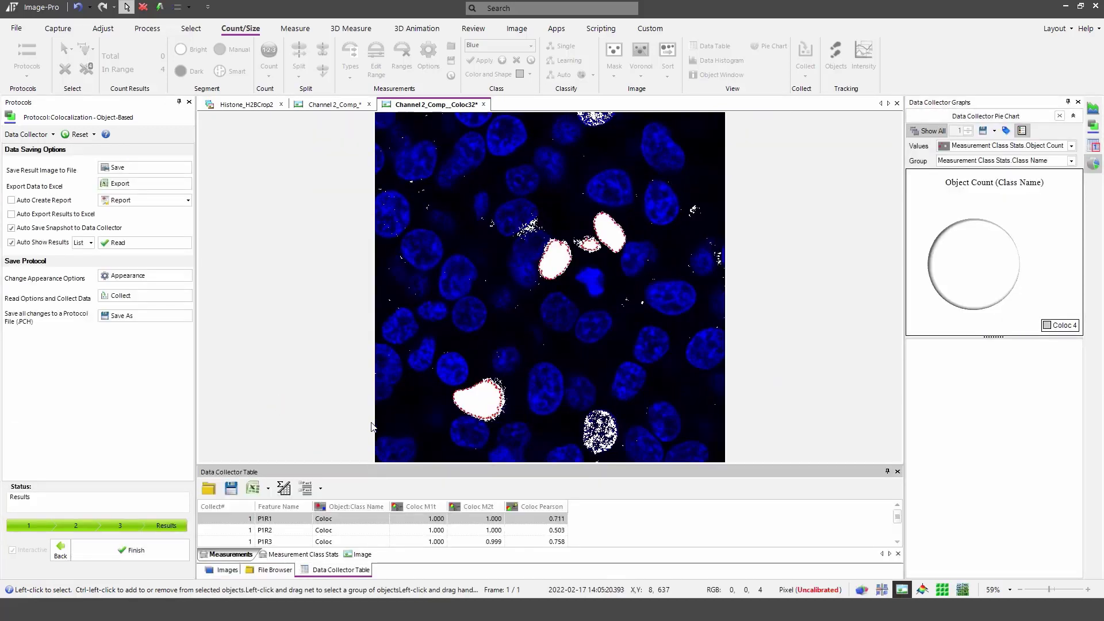
# - Display the image-level results in an undocked, enlarged Data Collector Table and widen the Interpretation column to read its text
pyautogui.moveTo(364, 465); pyautogui.dragTo(366, 370)
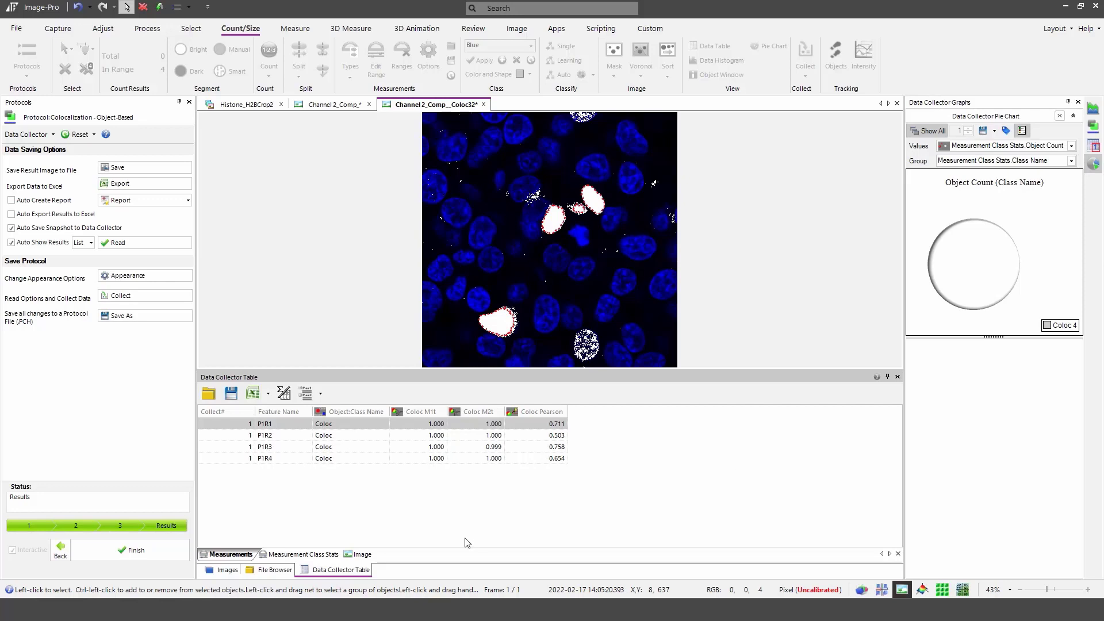
pyautogui.click(362, 555)
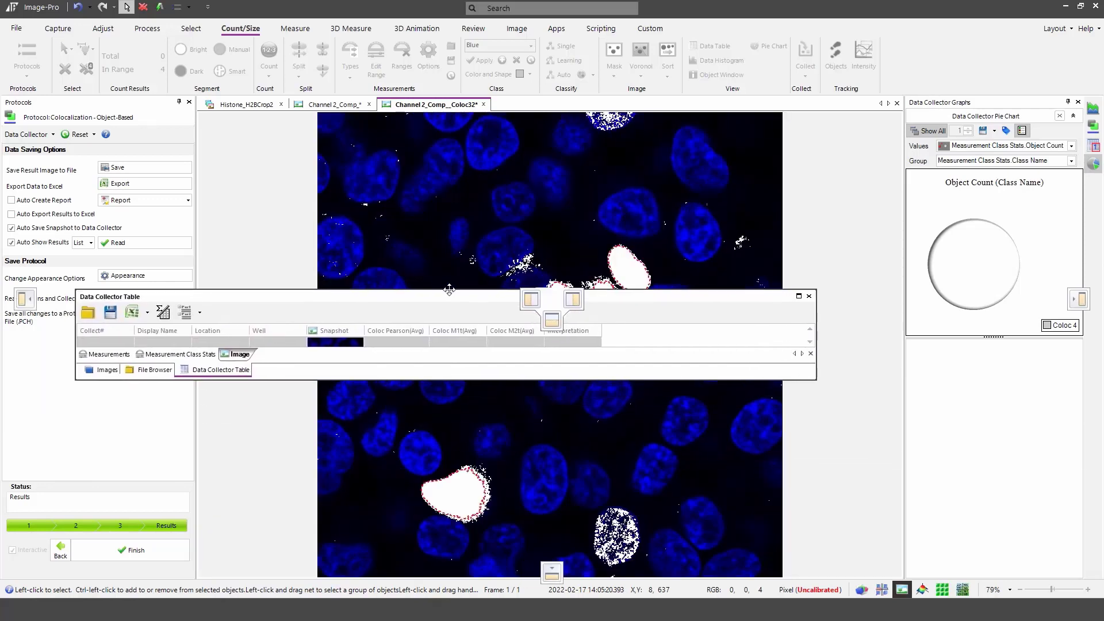
pyautogui.moveTo(420, 375); pyautogui.dragTo(431, 525)
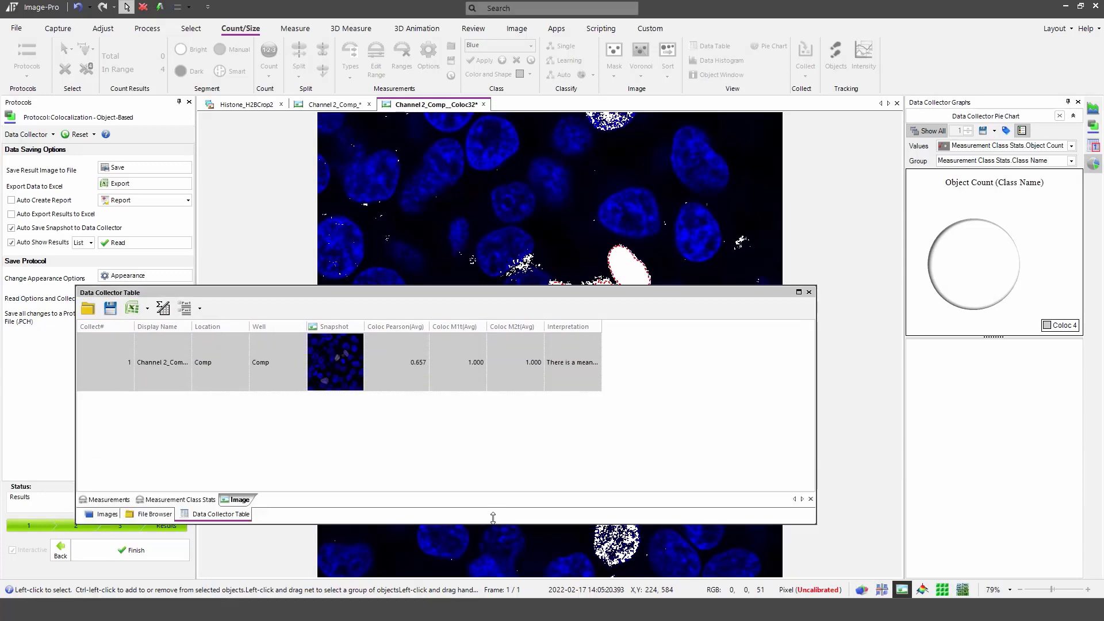
pyautogui.moveTo(817, 349); pyautogui.dragTo(1038, 353)
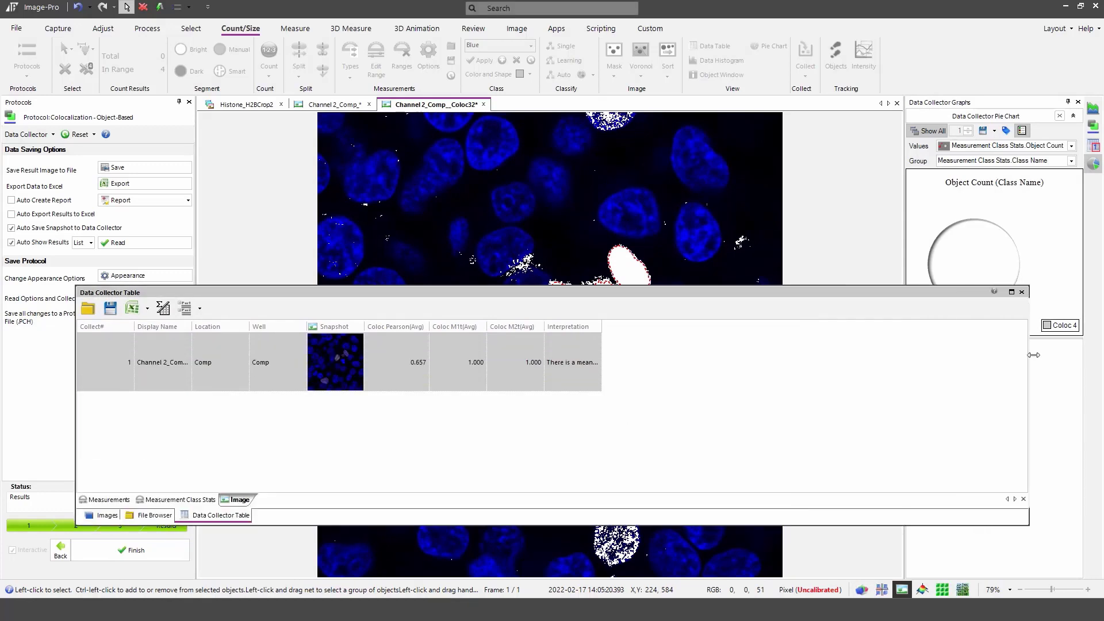
pyautogui.moveTo(602, 328); pyautogui.dragTo(1019, 335)
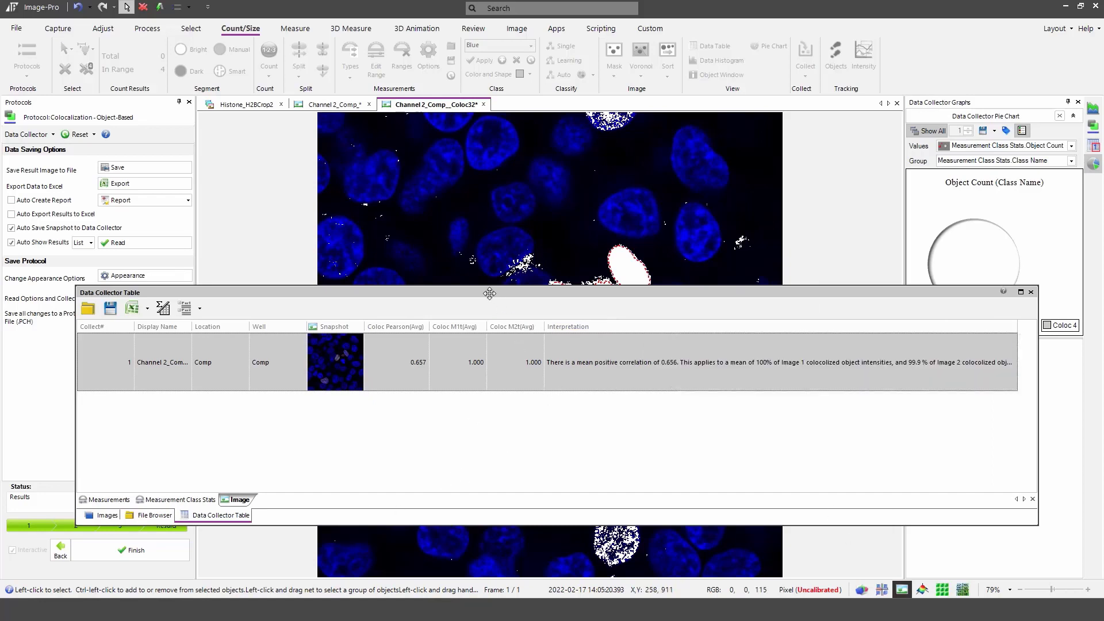
pyautogui.moveTo(487, 291); pyautogui.dragTo(433, 289)
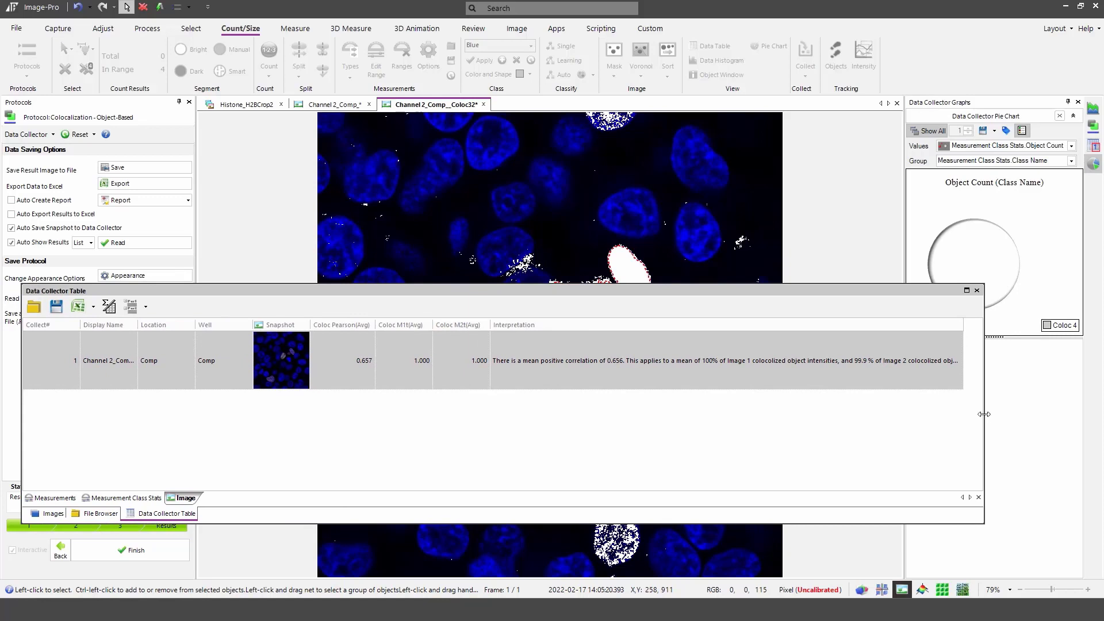
pyautogui.moveTo(984, 418); pyautogui.dragTo(1101, 426)
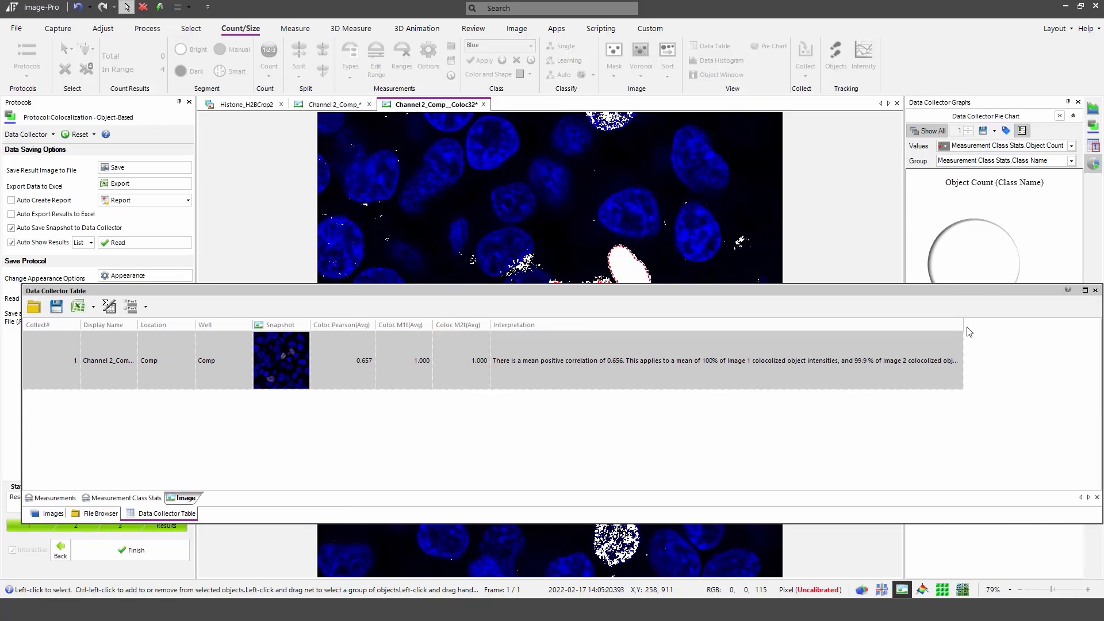
pyautogui.moveTo(965, 325); pyautogui.dragTo(1046, 331)
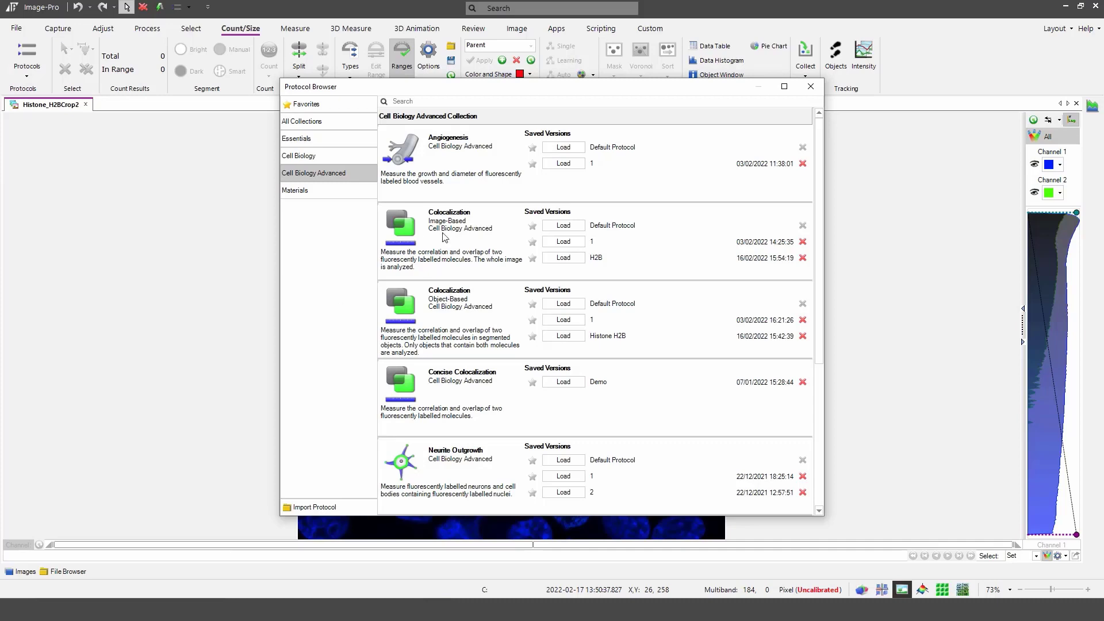
# - Load the Default Protocol of Image-Based Colocalization, sync the channels, assign Channel 2 to Parent, Channel 1 to Coloc1 and Channel 2 to Coloc2, and proceed
pyautogui.click(569, 228)
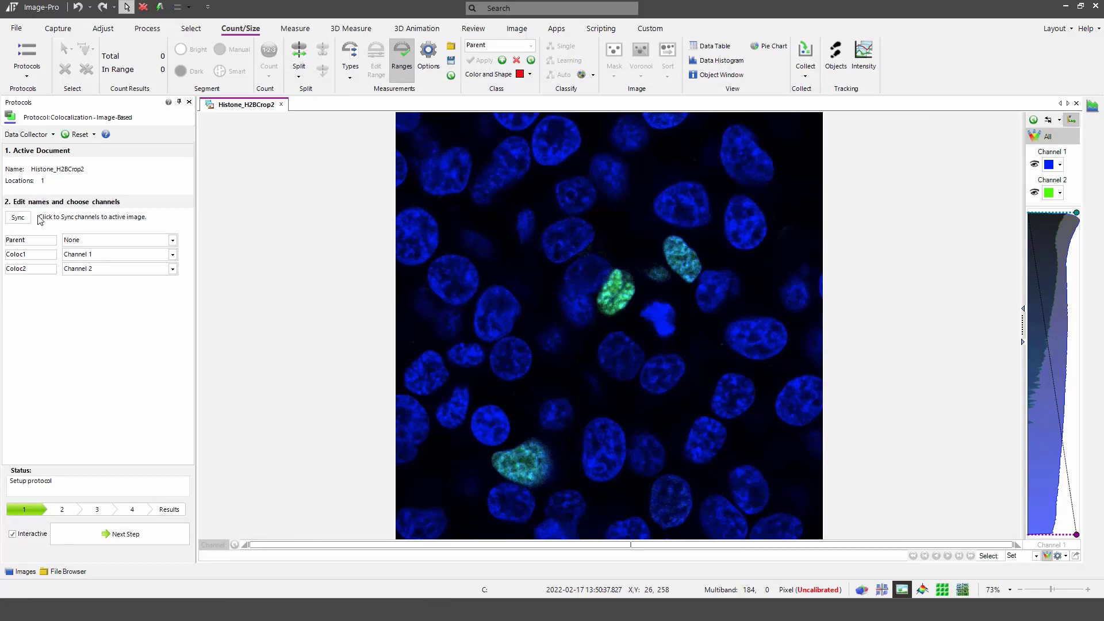
pyautogui.click(18, 217)
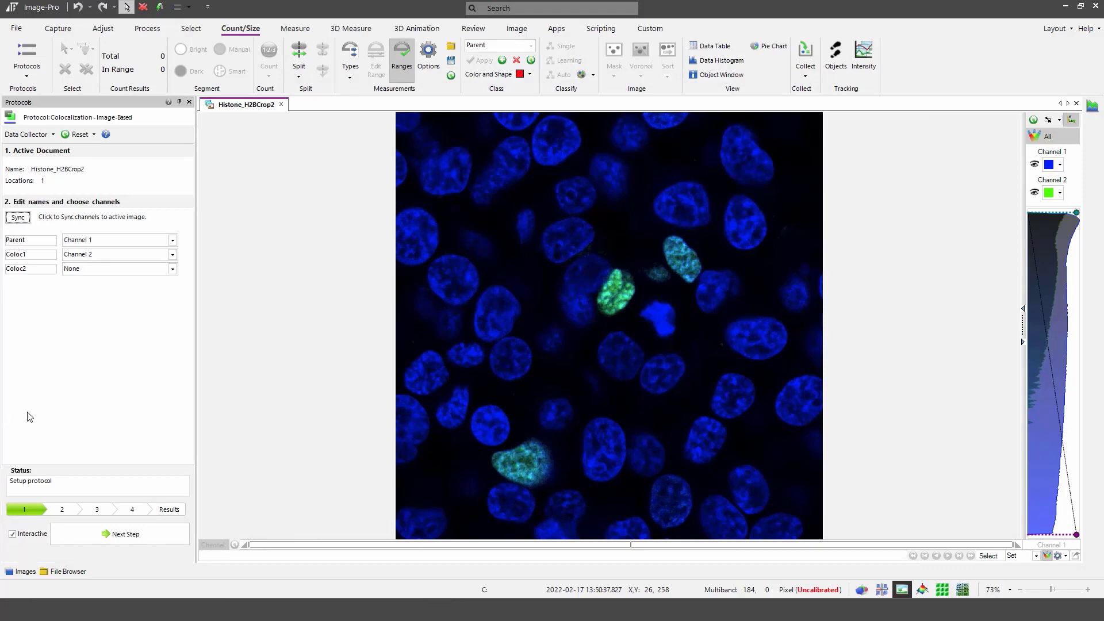
pyautogui.click(173, 240)
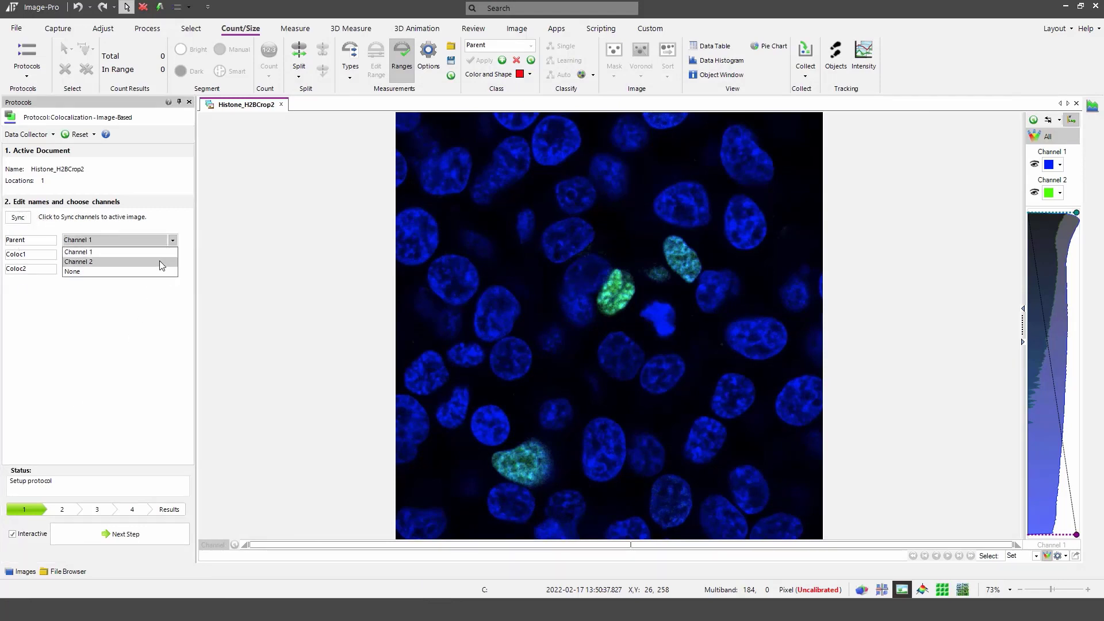
pyautogui.click(160, 264)
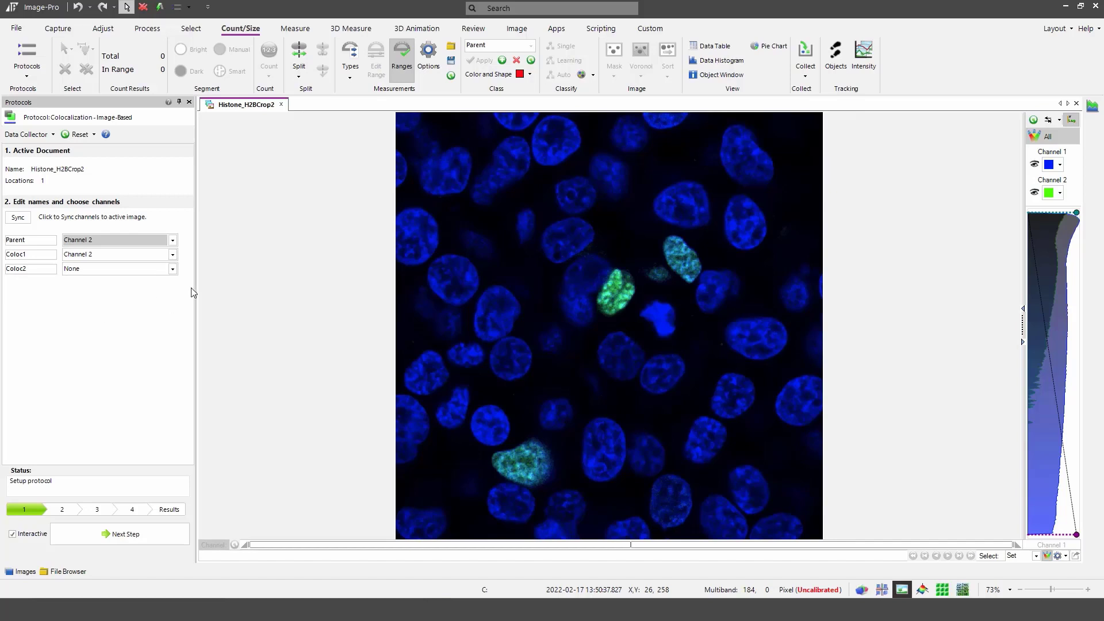
pyautogui.click(173, 254)
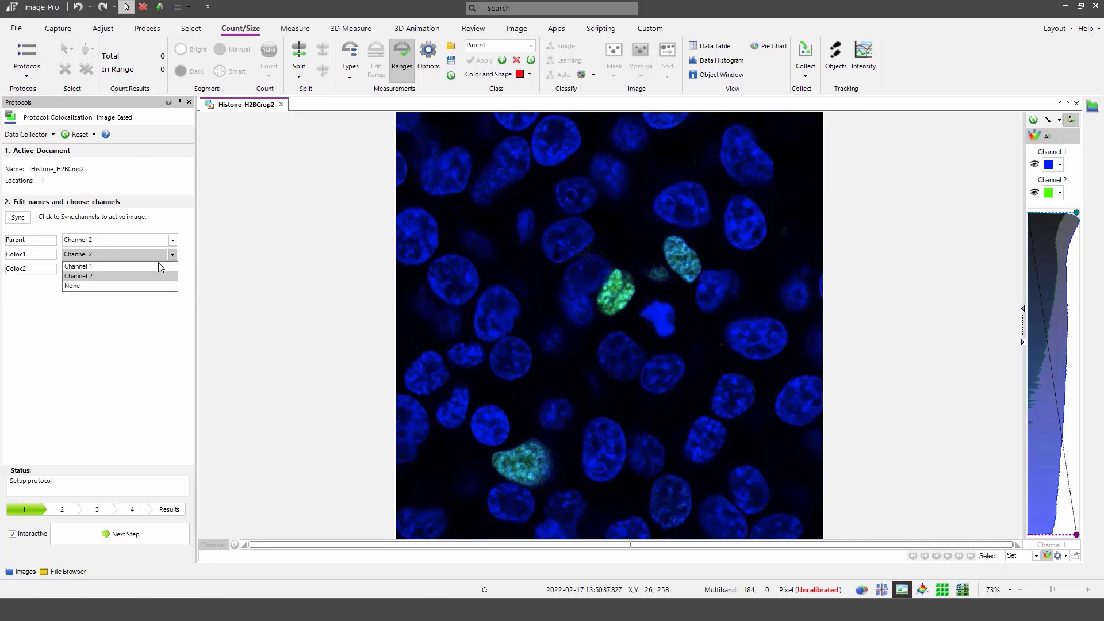
pyautogui.click(157, 265)
pyautogui.click(172, 268)
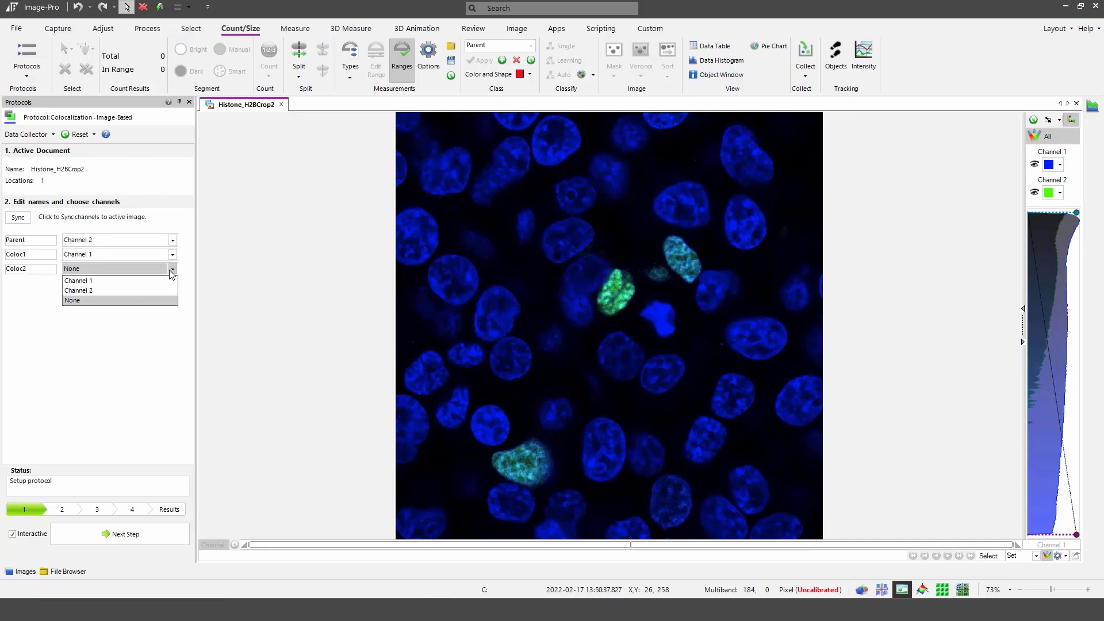
pyautogui.click(147, 289)
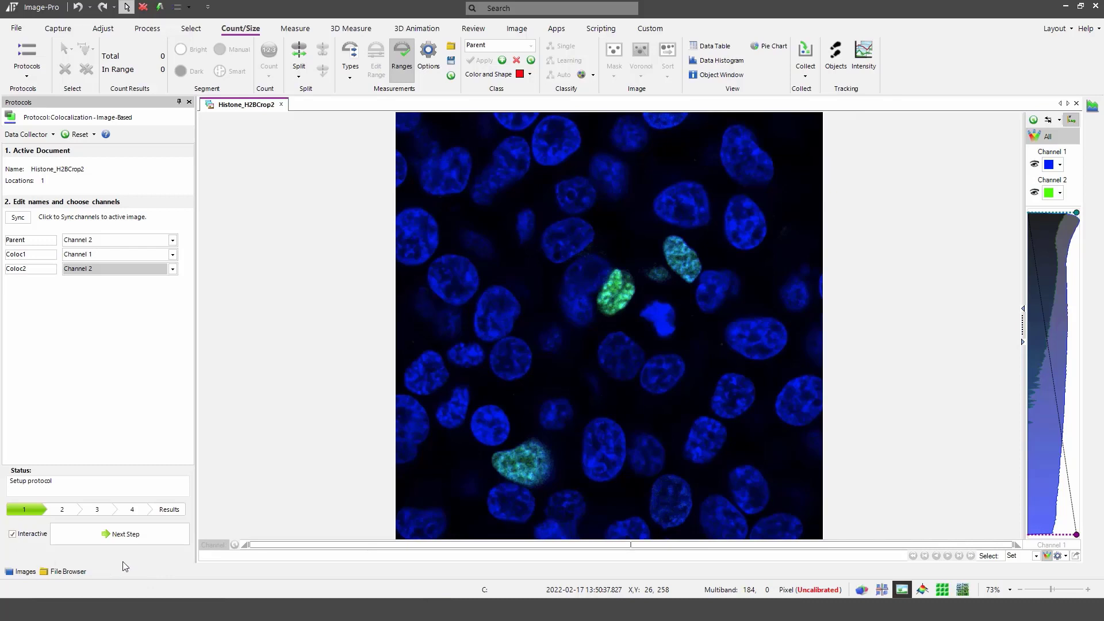
pyautogui.click(125, 535)
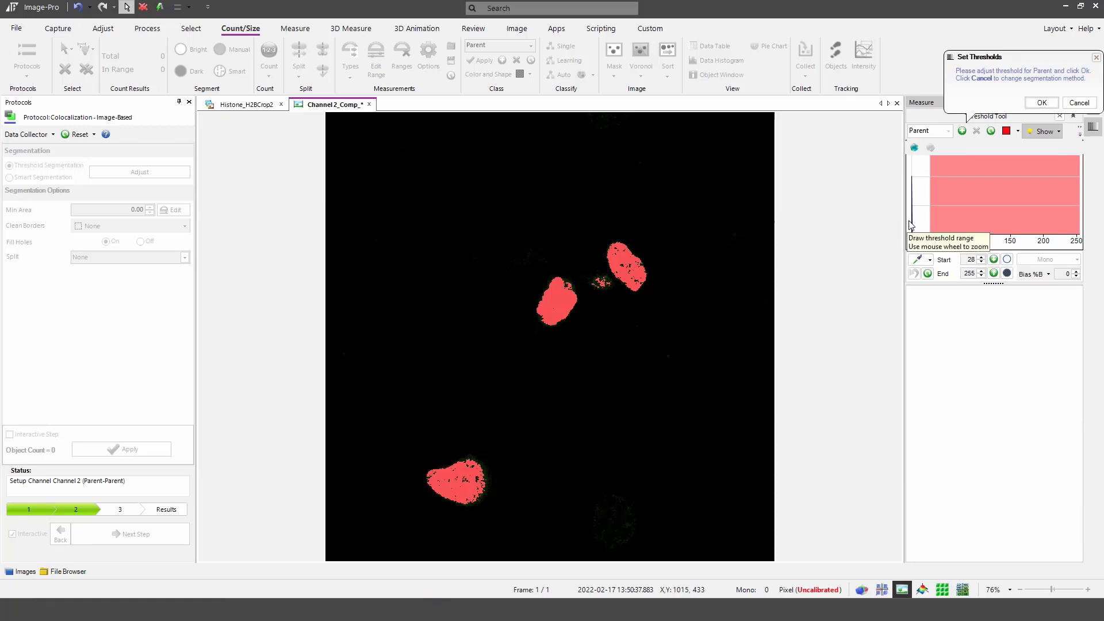
# - Segment the Parent nuclei for the image-based protocol with a threshold start of 15 and a minimum area of 200, and apply
pyautogui.moveTo(930, 200); pyautogui.dragTo(922, 201)
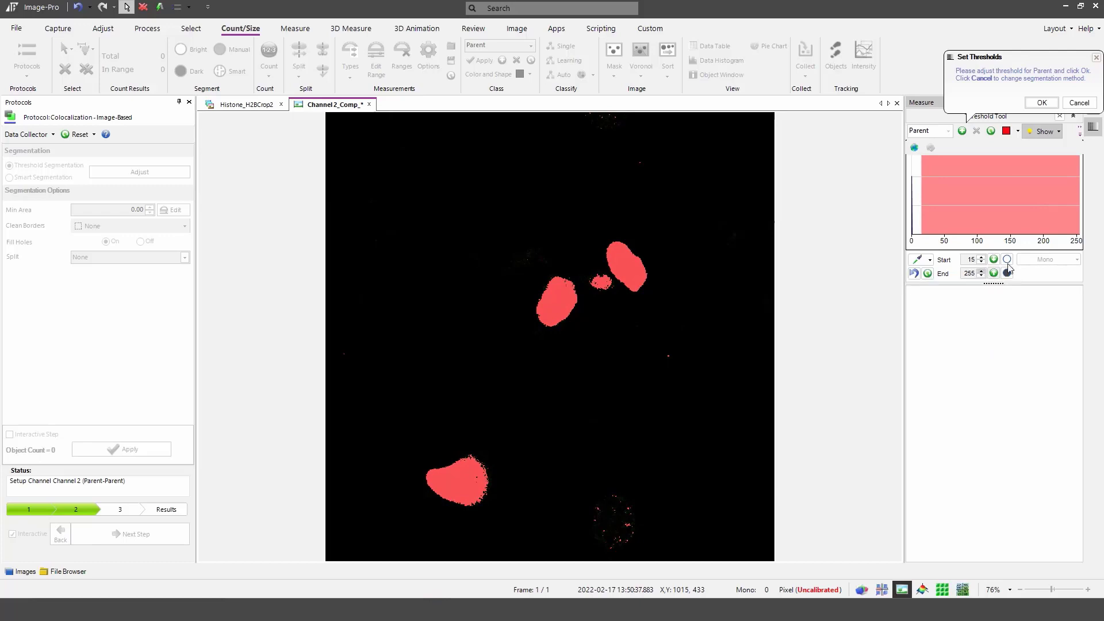
pyautogui.click(1041, 104)
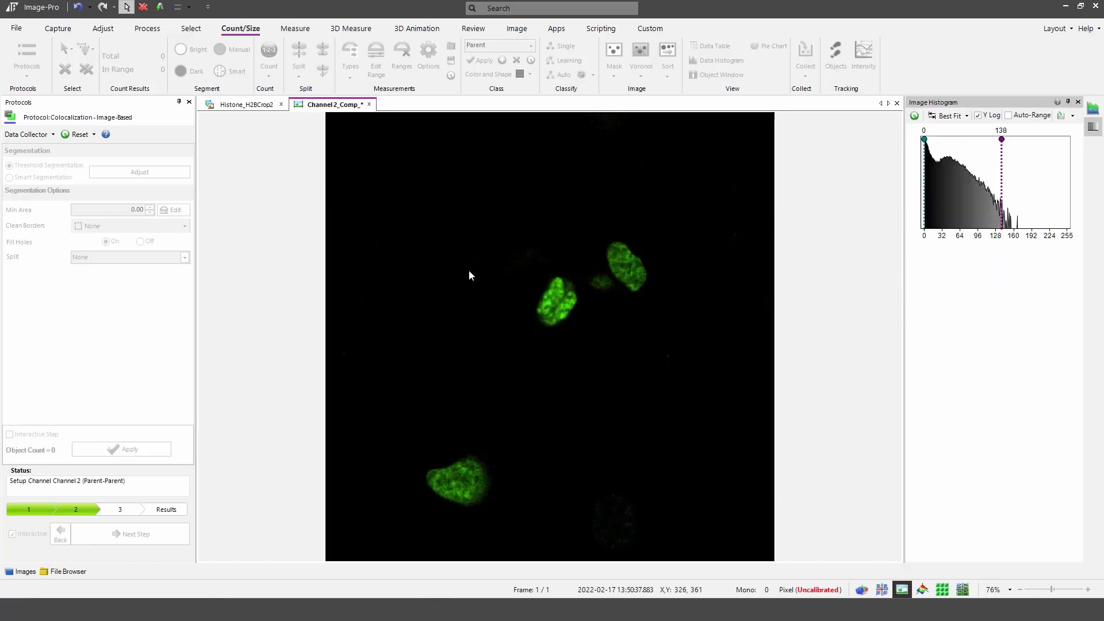
pyautogui.click(124, 210)
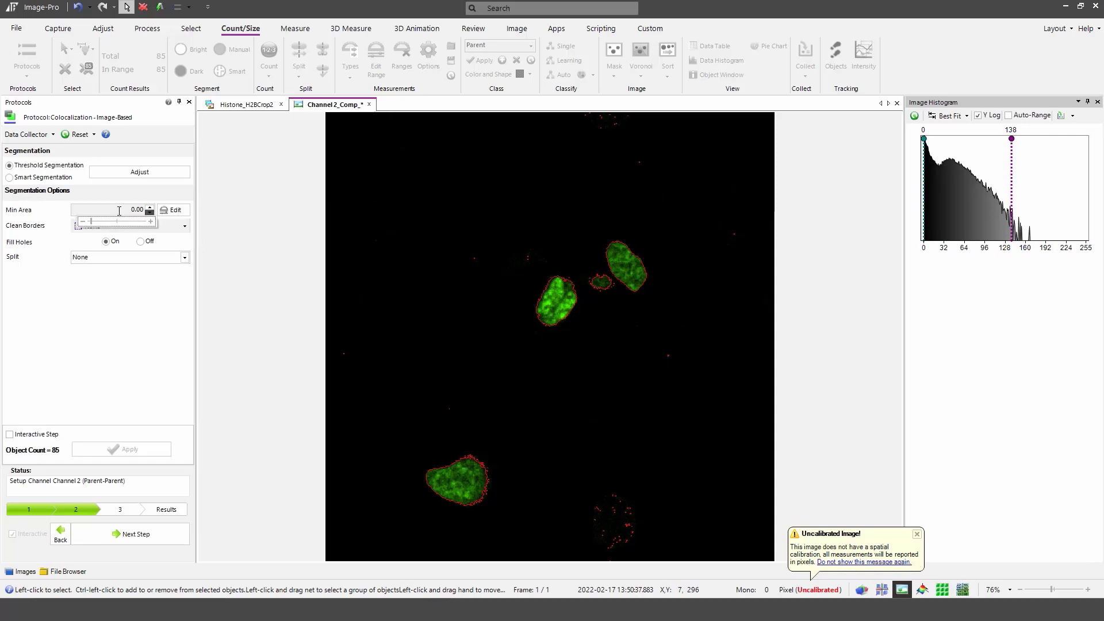
pyautogui.write('20')
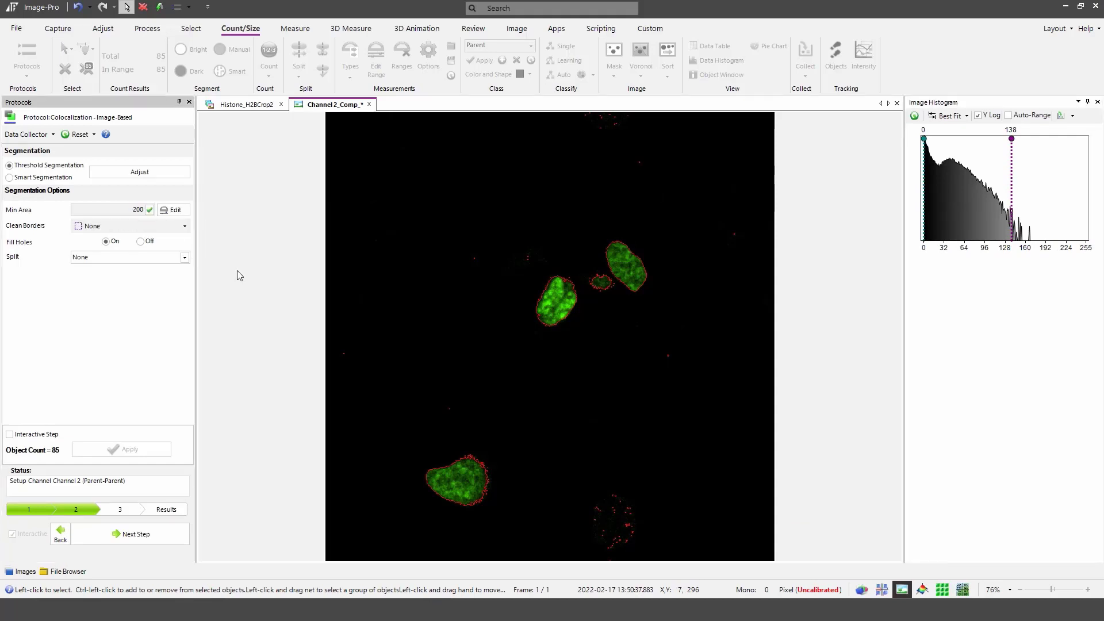
pyautogui.click(143, 210)
pyautogui.write('0')
pyautogui.click(138, 444)
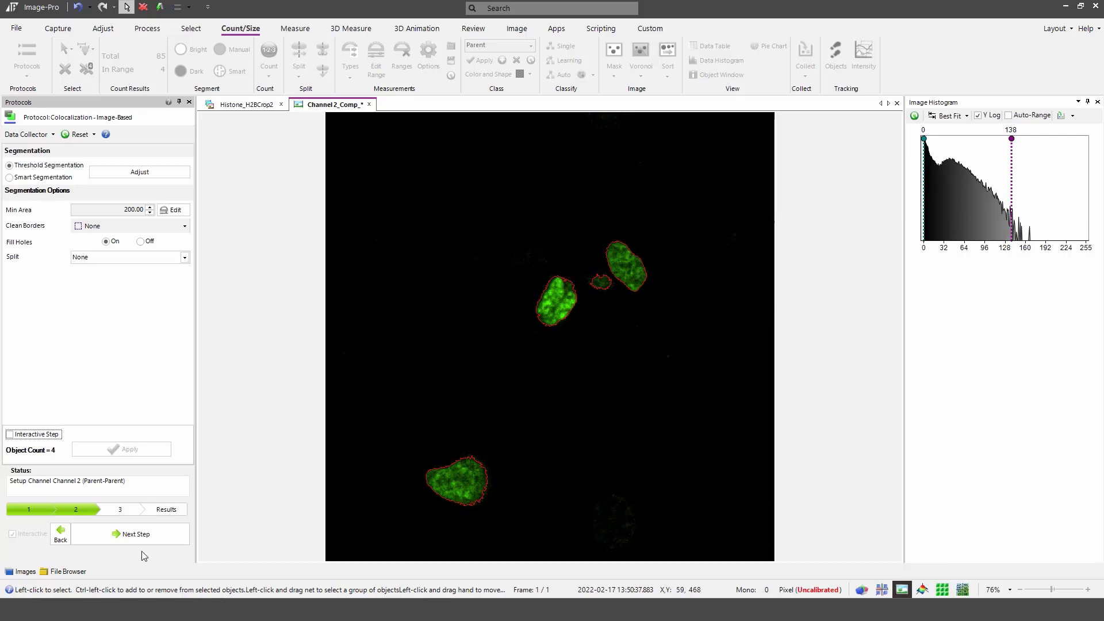
# - Set the colocalization thresholds to 18 for Channel 1 and 2 for Channel 2, accept them, and proceed to the results
pyautogui.click(119, 537)
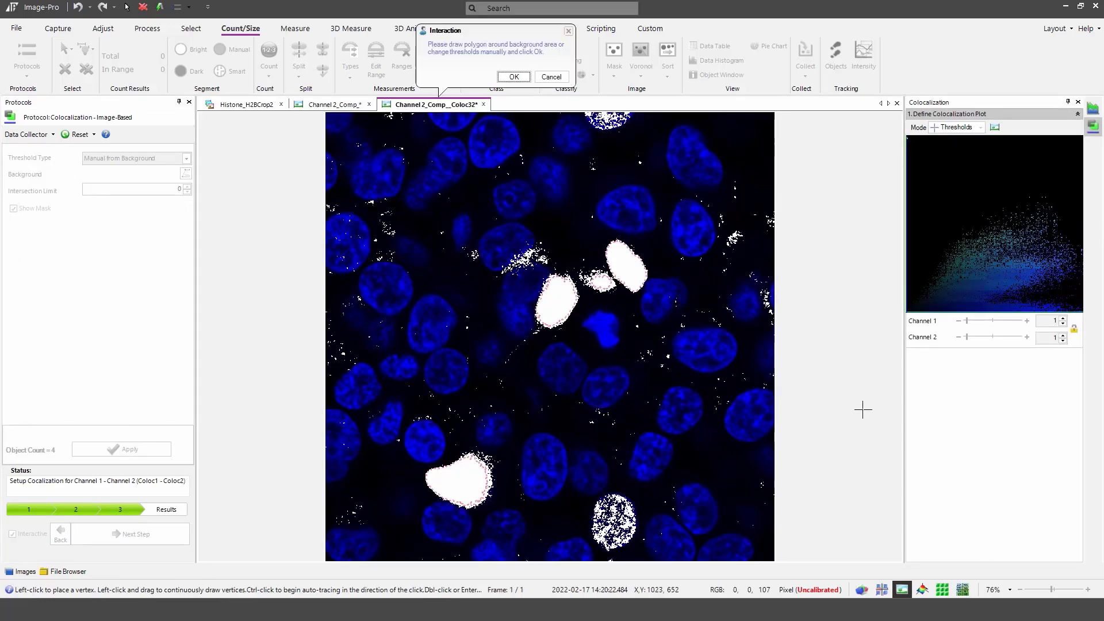
pyautogui.click(1053, 321)
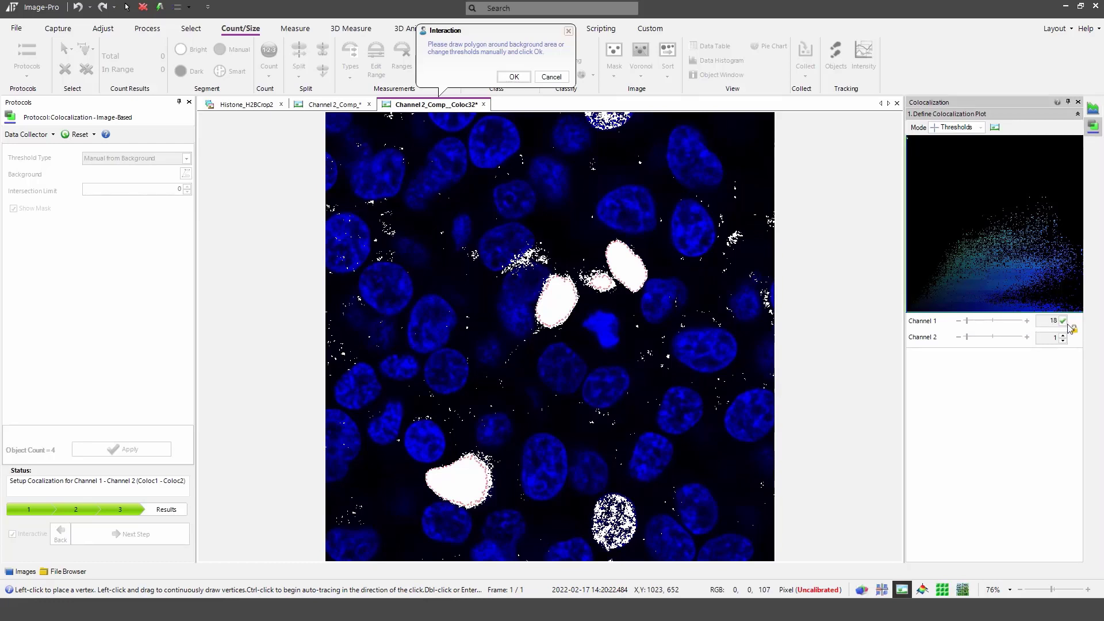
pyautogui.click(1053, 336)
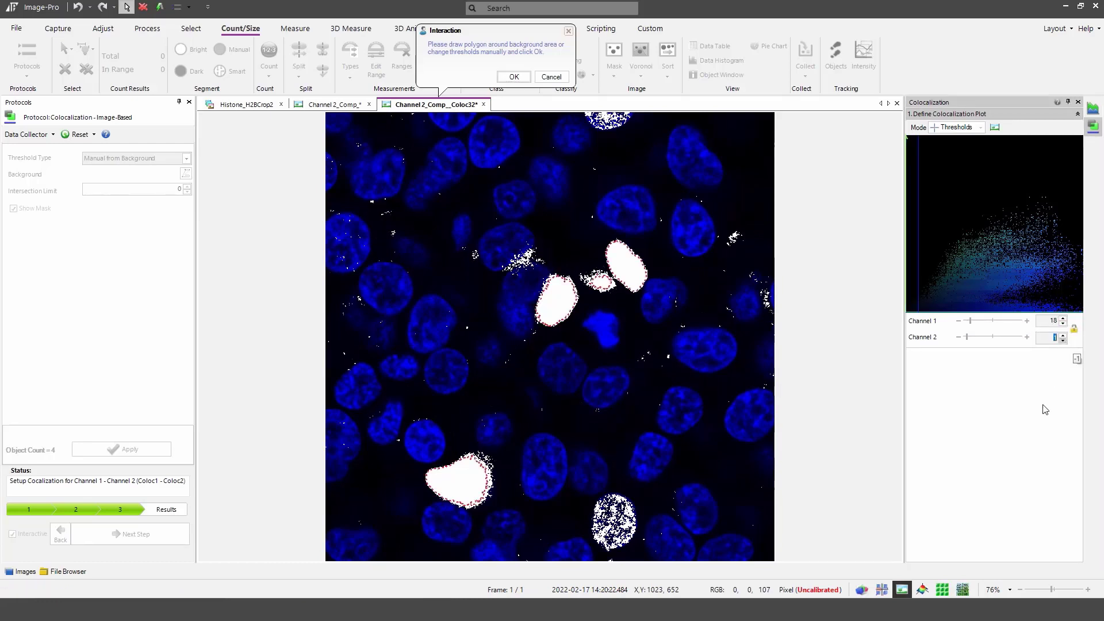
pyautogui.write('4')
pyautogui.click(1063, 338)
pyautogui.click(515, 77)
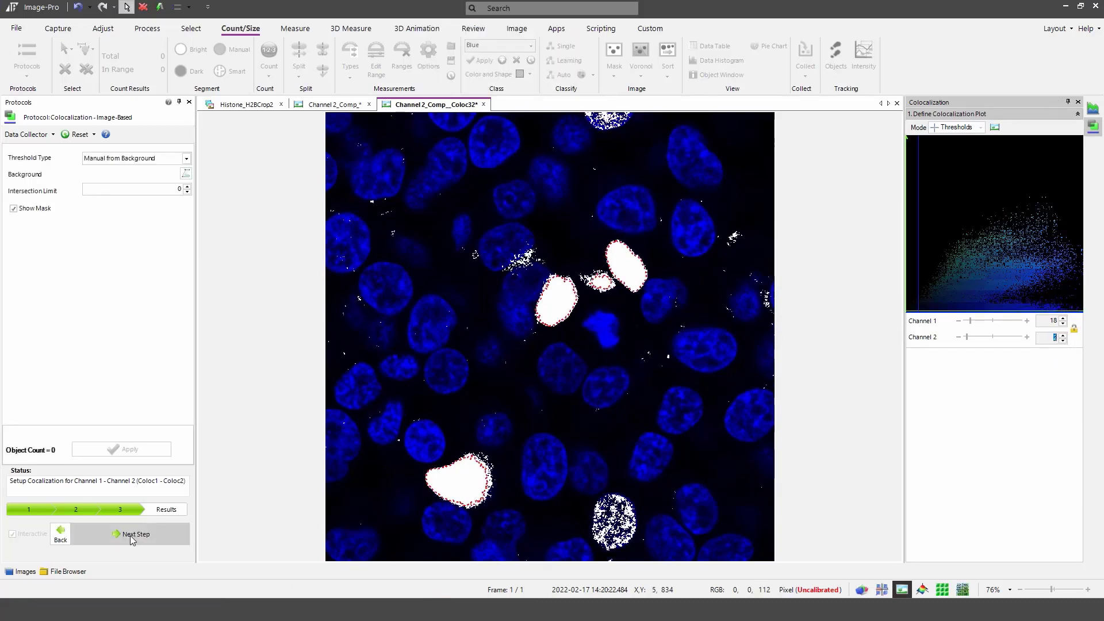
pyautogui.click(144, 532)
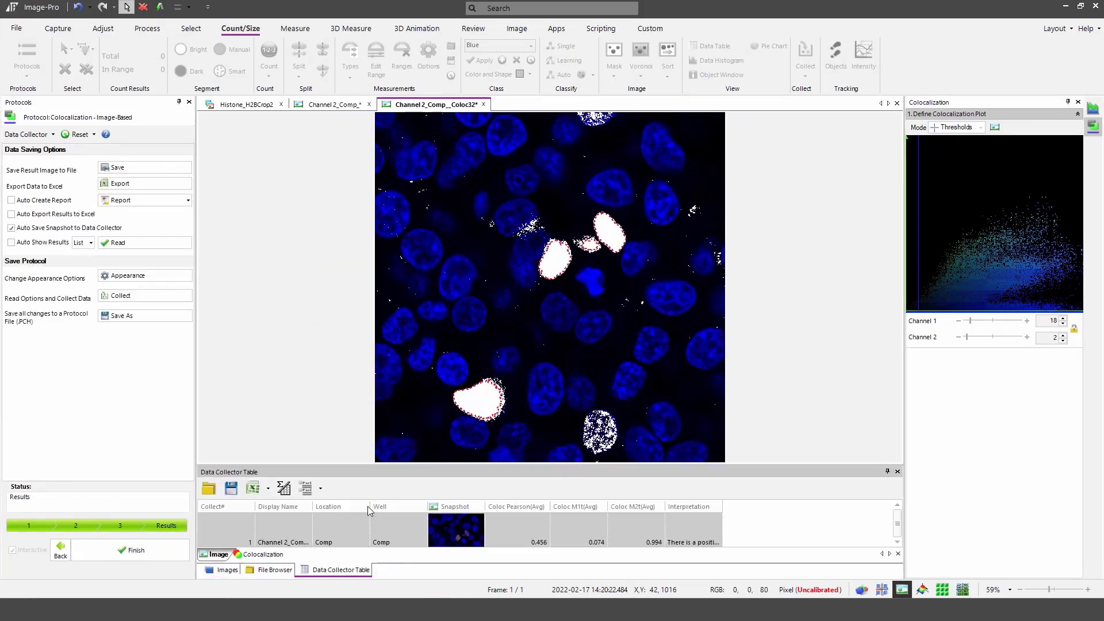
# - Undock and enlarge the Data Collector Table, widen its Interpretation column to read the image-based result, and move the table clear of the image
pyautogui.moveTo(341, 453); pyautogui.dragTo(372, 276)
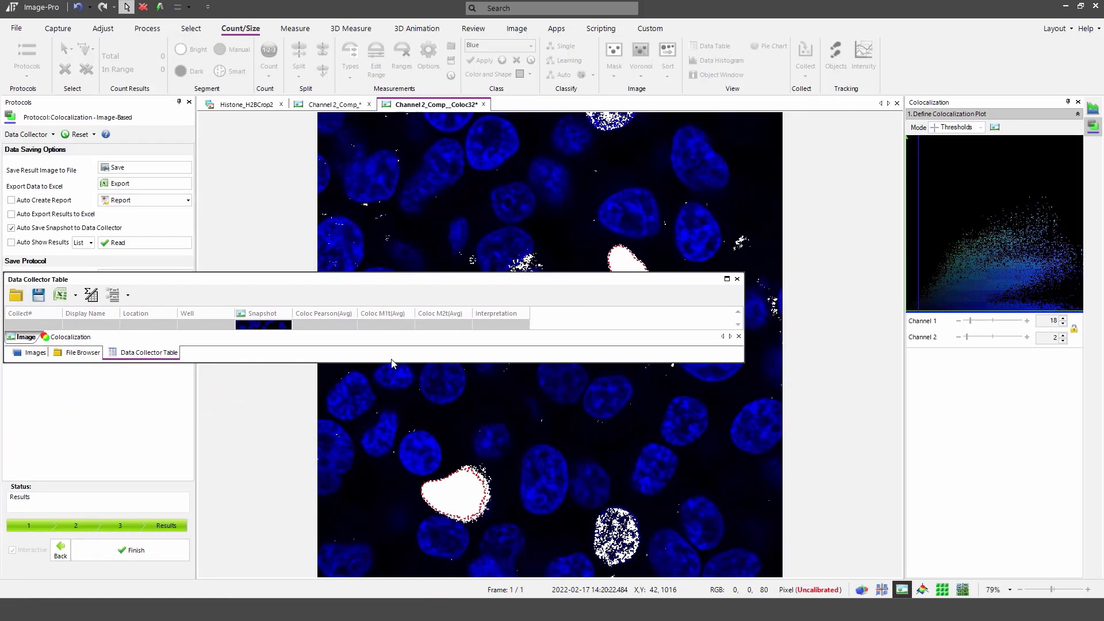
pyautogui.moveTo(391, 363); pyautogui.dragTo(389, 552)
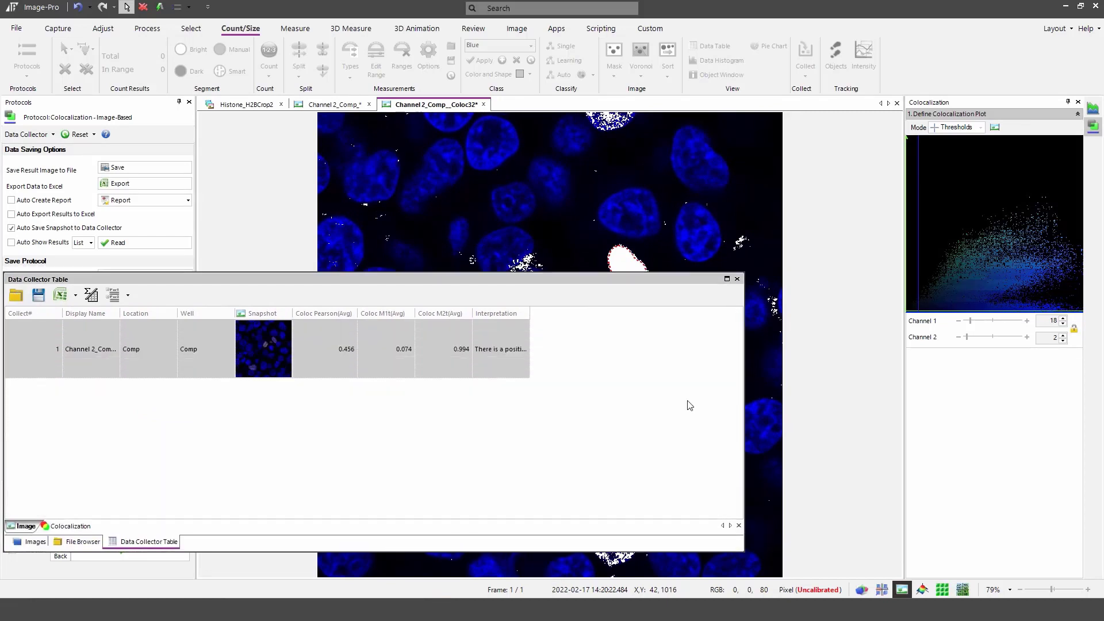
pyautogui.moveTo(744, 371); pyautogui.dragTo(1067, 402)
pyautogui.moveTo(529, 310); pyautogui.dragTo(1045, 310)
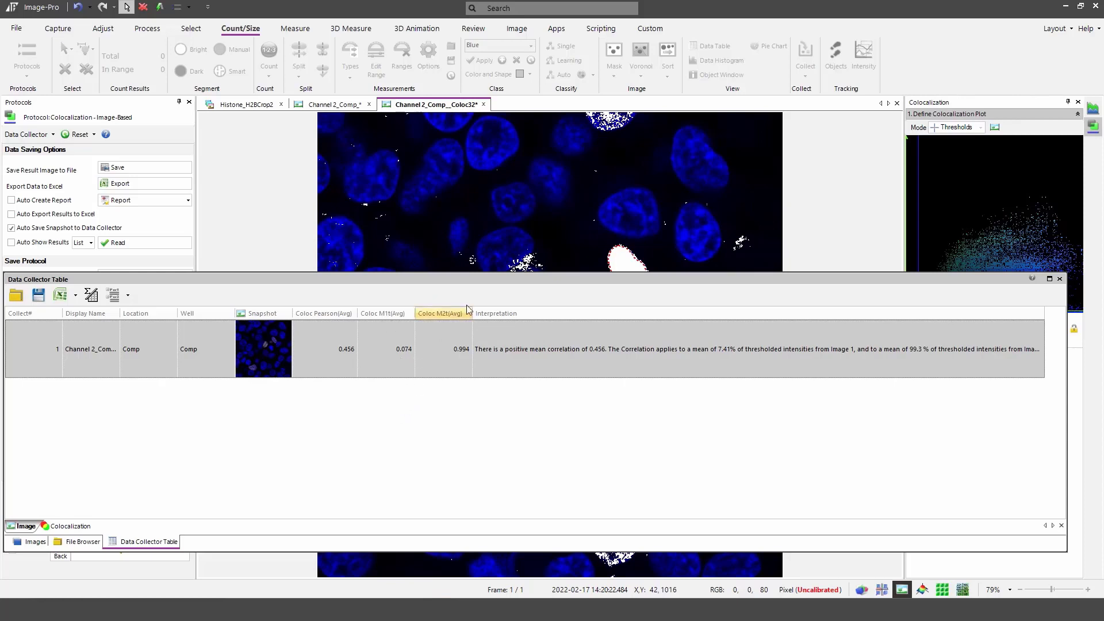
pyautogui.moveTo(467, 279); pyautogui.dragTo(469, 363)
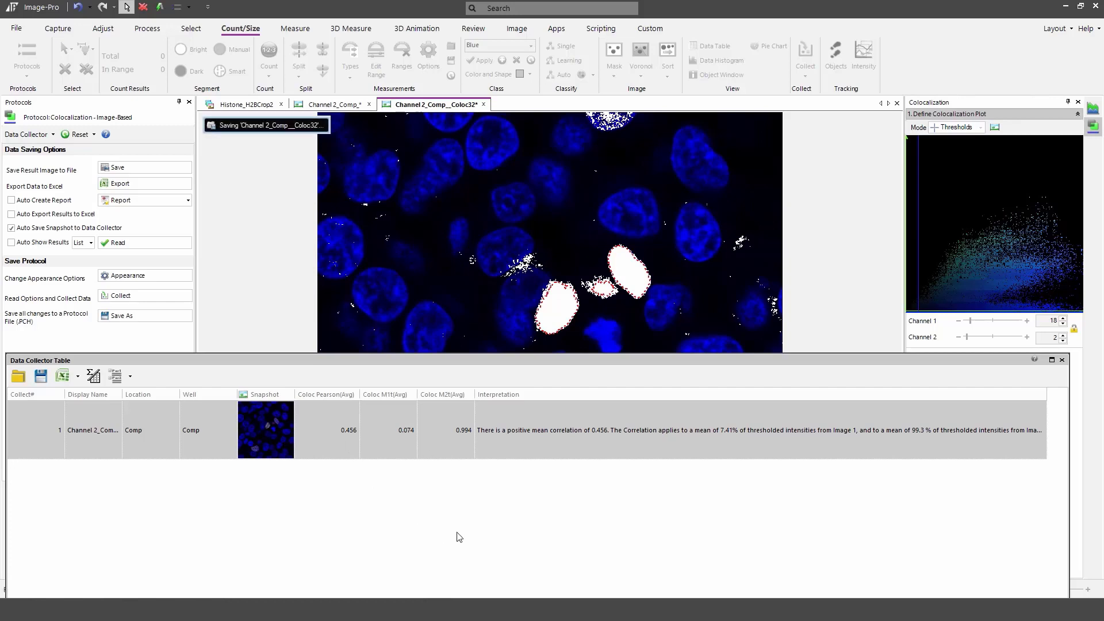
pyautogui.moveTo(582, 357); pyautogui.dragTo(550, 490)
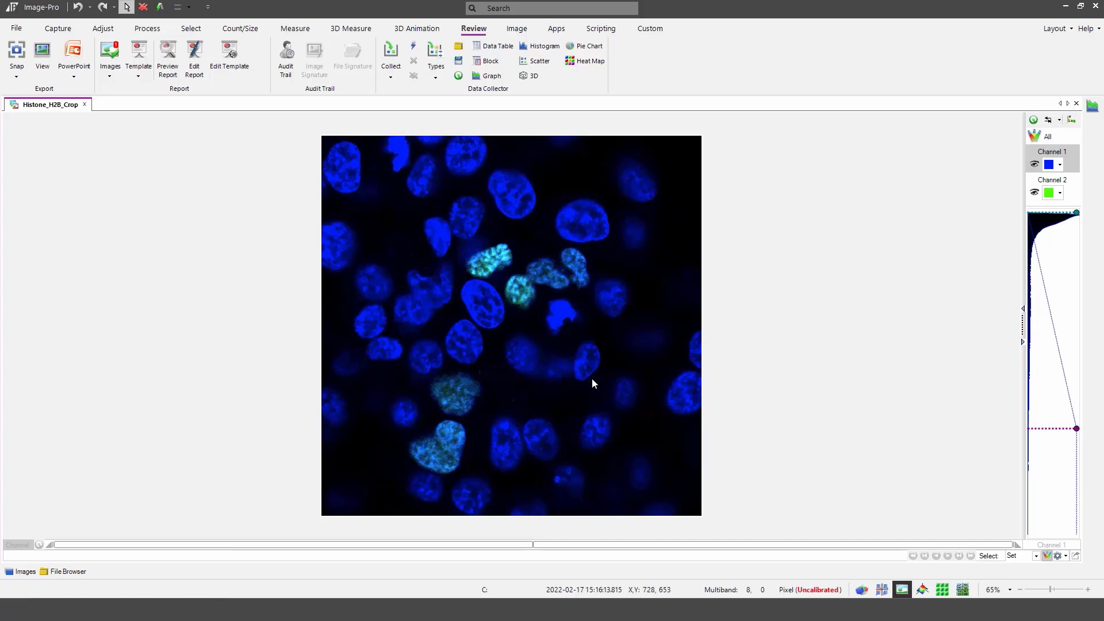
# - Load the Default Protocol of Object-Based Colocalization for the Histone_H2B_Crop image and sync its channels to the active image
pyautogui.click(240, 28)
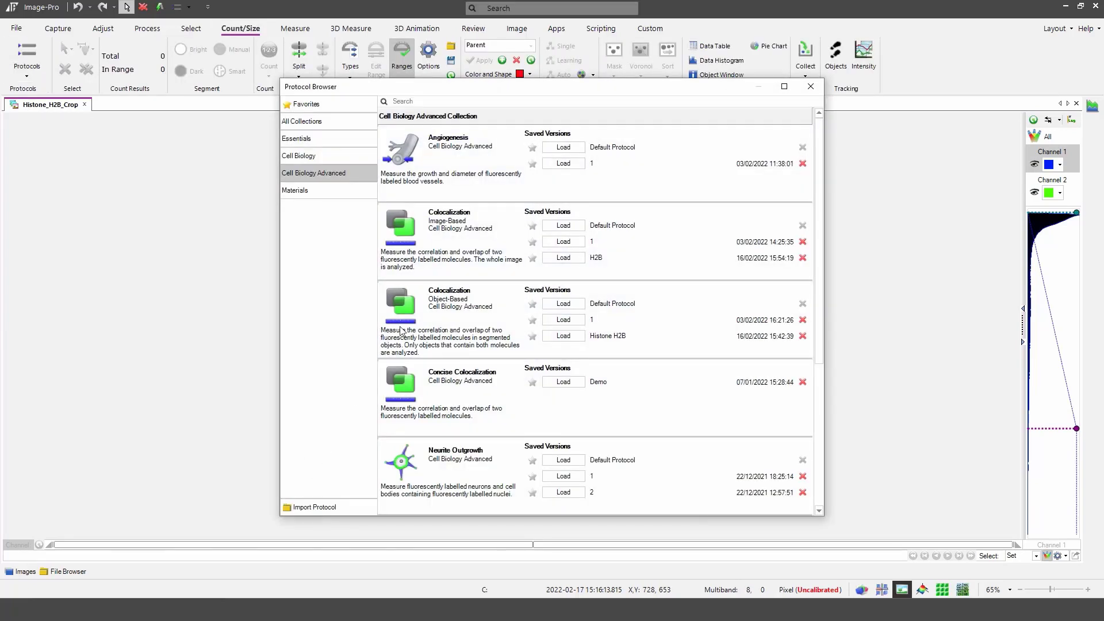
pyautogui.click(563, 304)
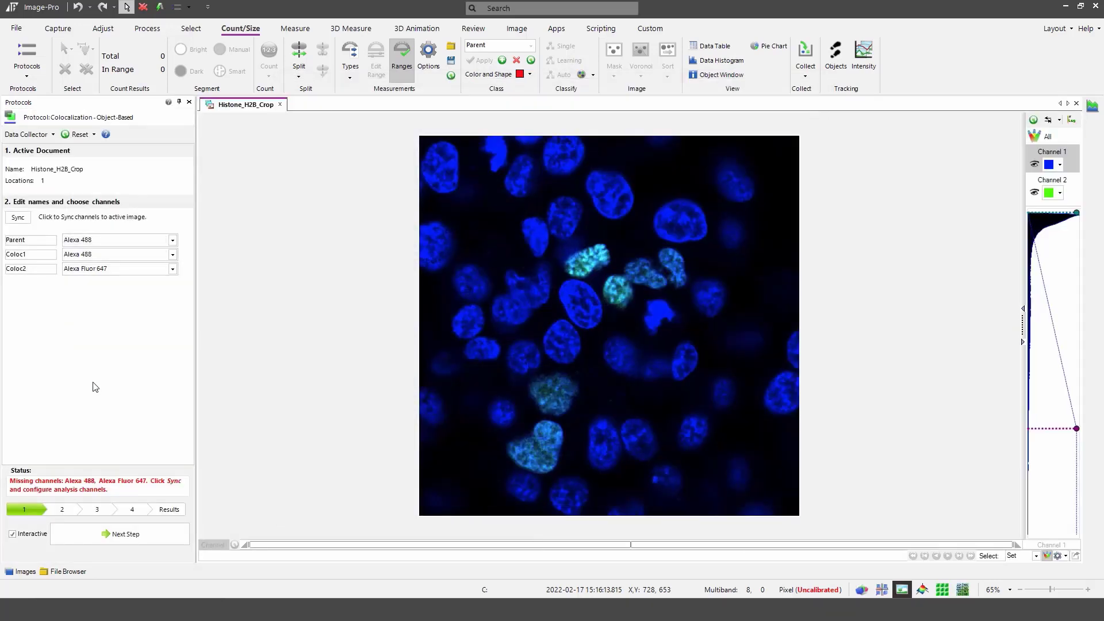
pyautogui.click(21, 220)
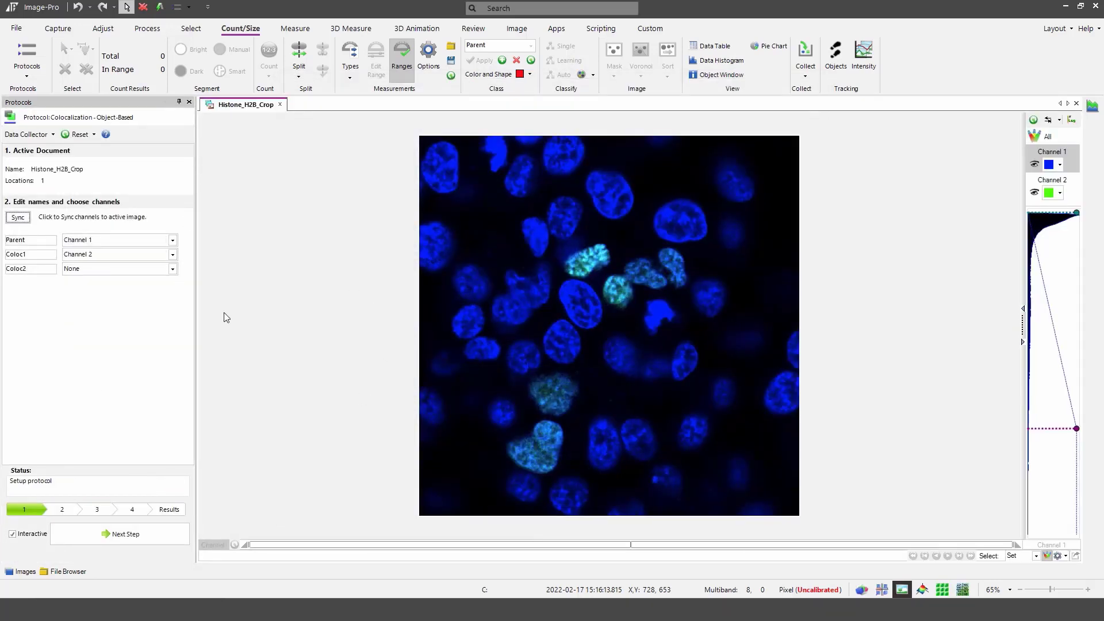
# - Assign Channel 2 to Parent, Channel 1 to Coloc1 and Channel 2 to Coloc2, and proceed to segmentation
pyautogui.click(172, 240)
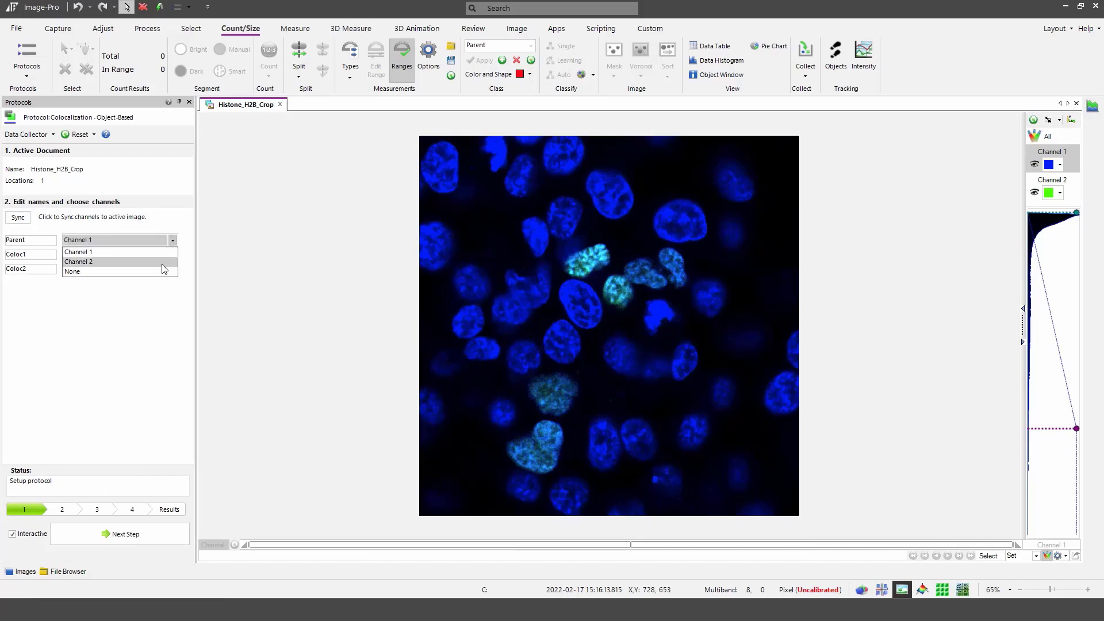
pyautogui.click(163, 262)
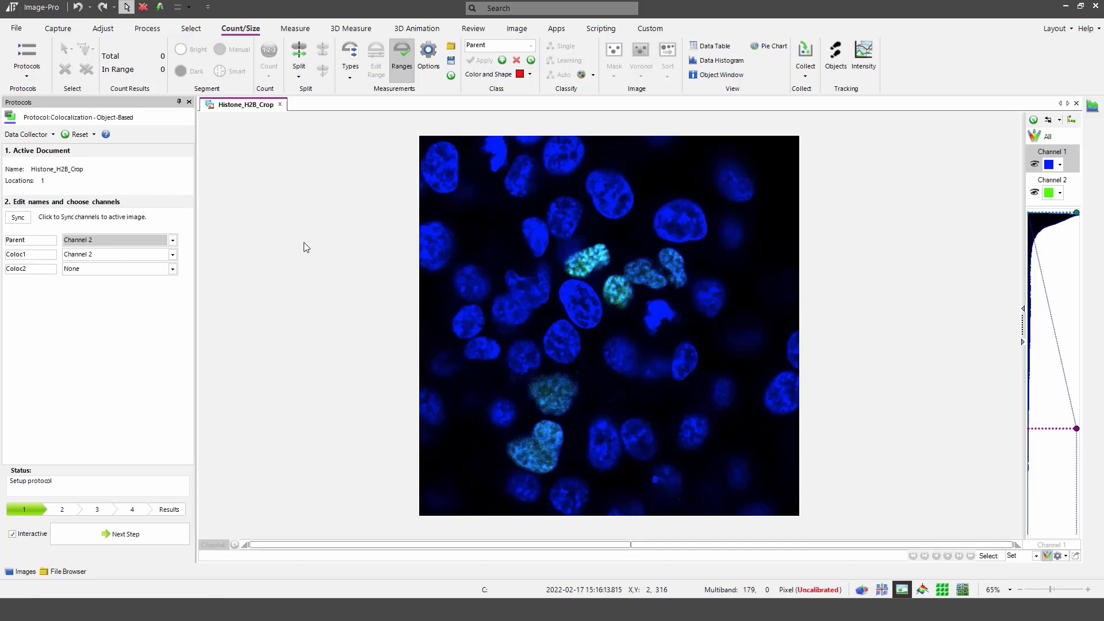
pyautogui.click(172, 255)
pyautogui.click(165, 270)
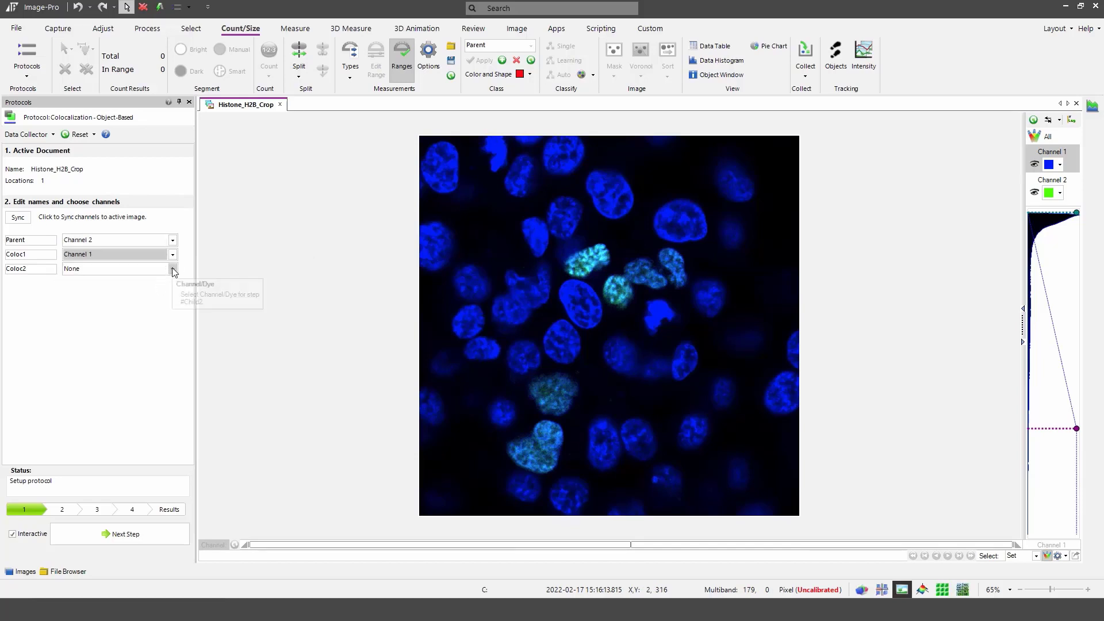
pyautogui.click(168, 269)
pyautogui.click(163, 291)
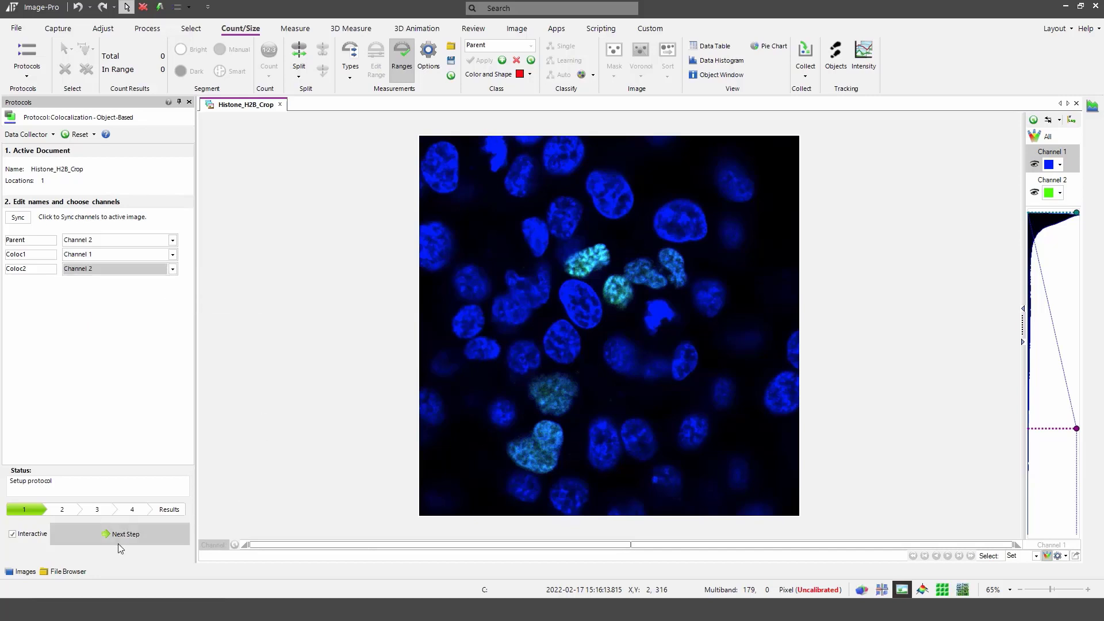
pyautogui.click(103, 536)
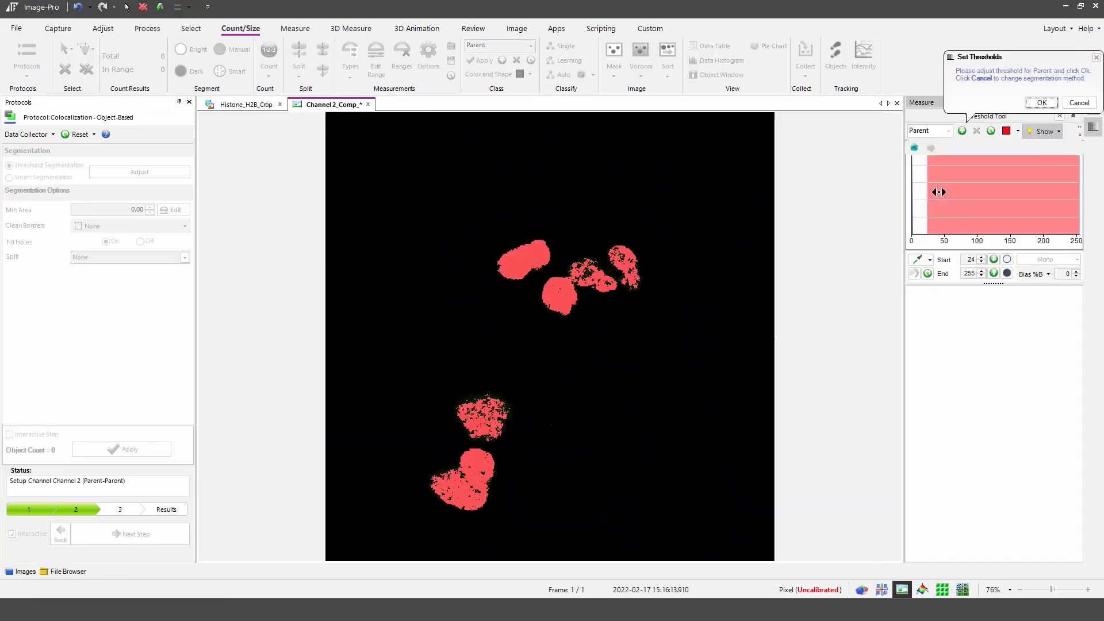
# - Segment the Parent nuclei with a threshold start of 9 and a minimum area of 200, and apply
pyautogui.moveTo(926, 189); pyautogui.dragTo(917, 191)
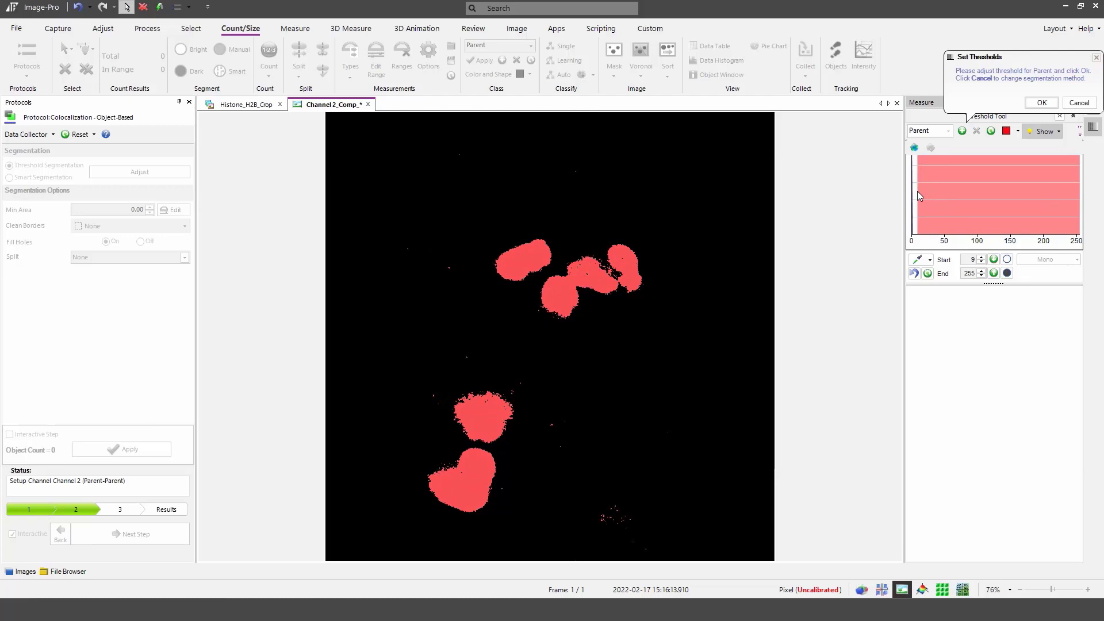
pyautogui.click(1041, 102)
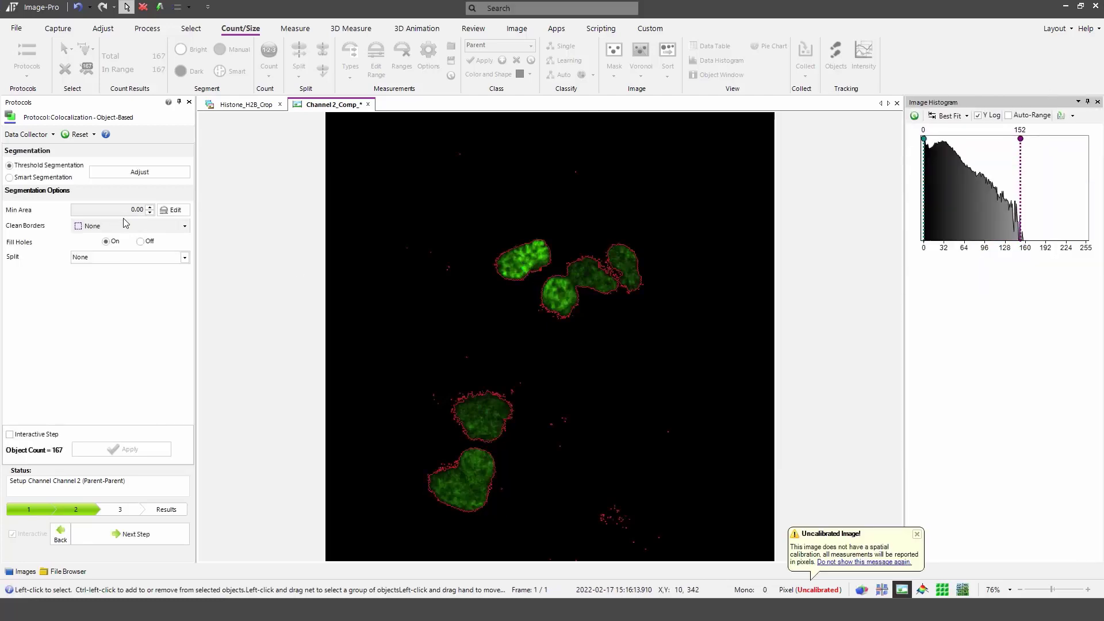
pyautogui.click(108, 209)
pyautogui.write('200')
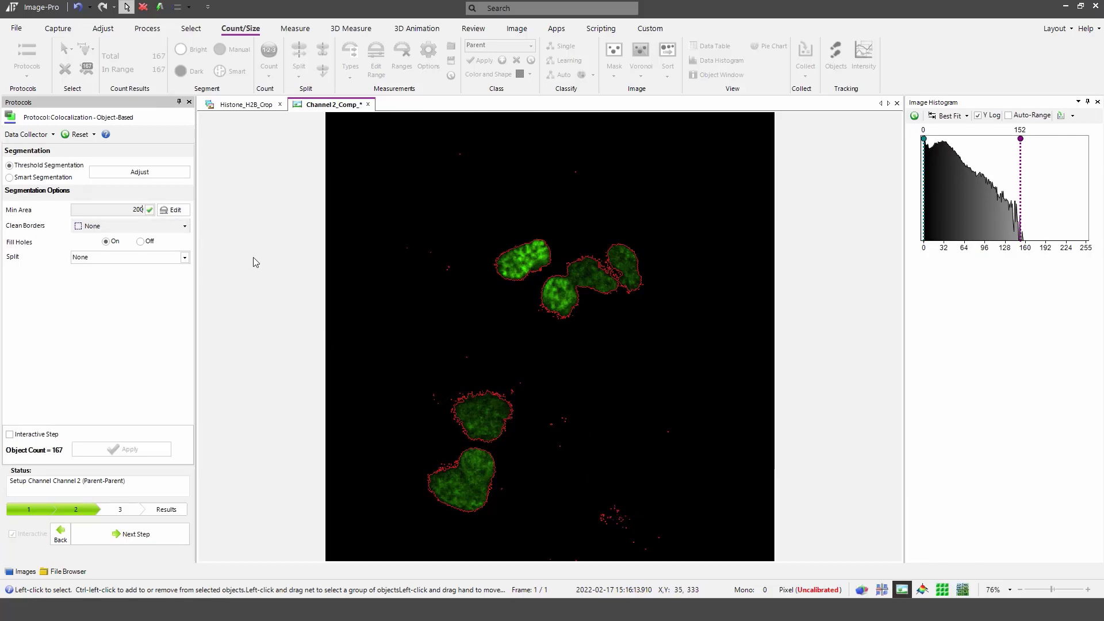
pyautogui.click(150, 210)
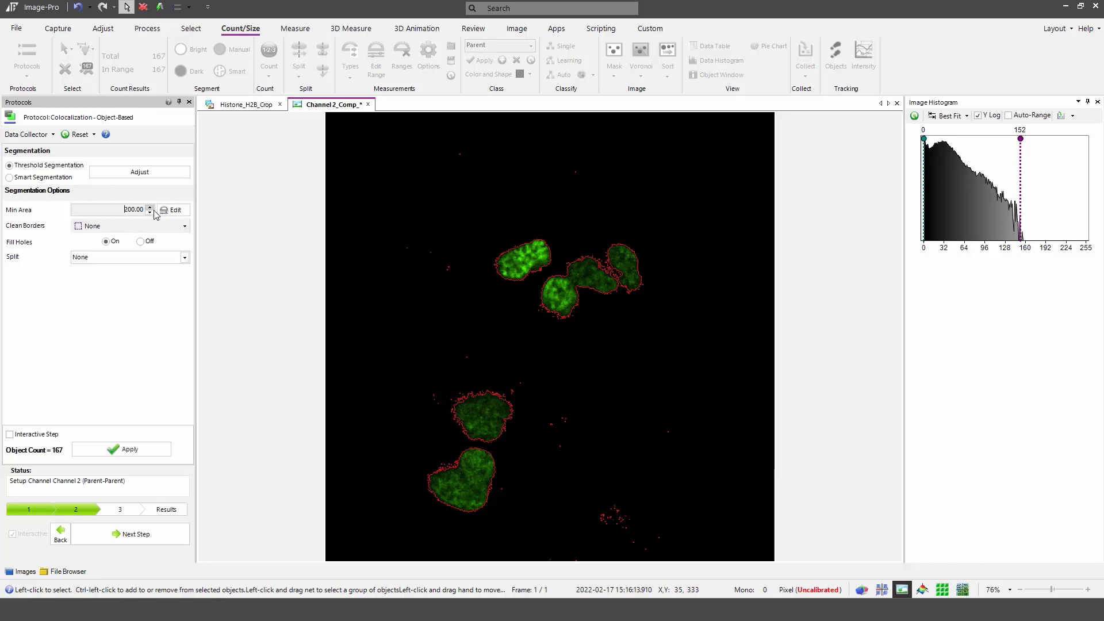
pyautogui.click(154, 450)
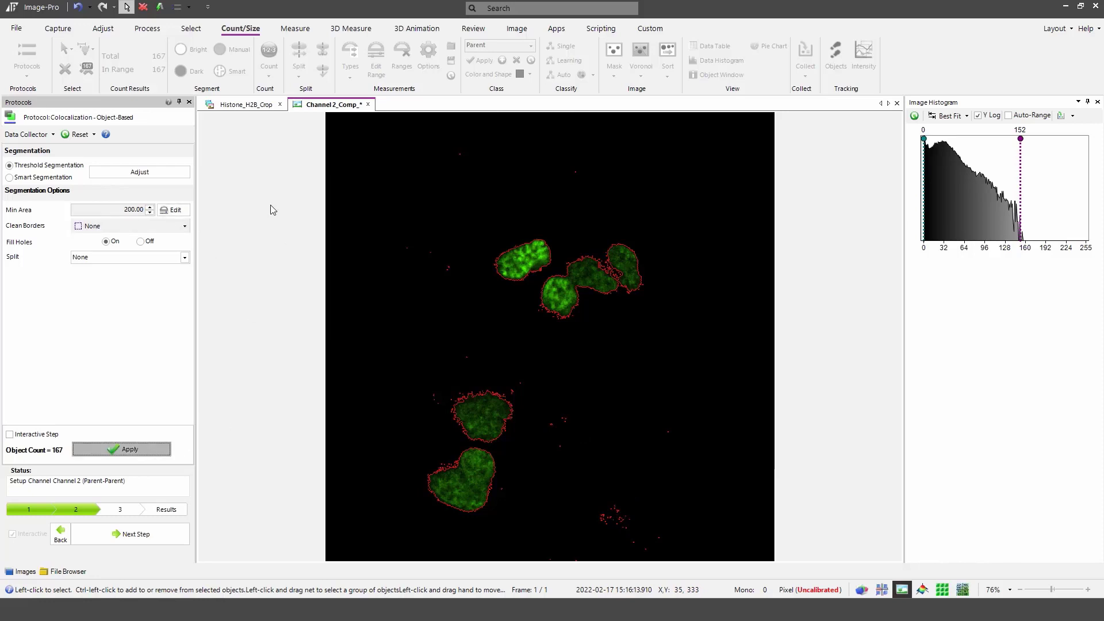
pyautogui.click(580, 307)
pyautogui.click(632, 349)
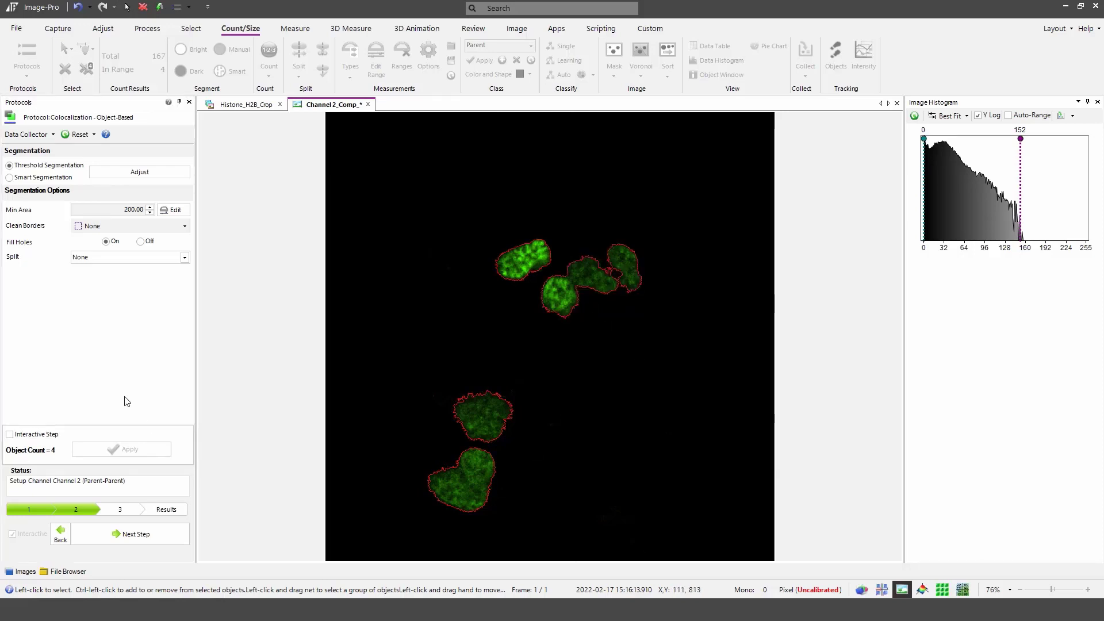
# - Enable the interactive step and draw a split line between the round bright nucleus and its touching neighbour in the upper cluster
pyautogui.click(10, 435)
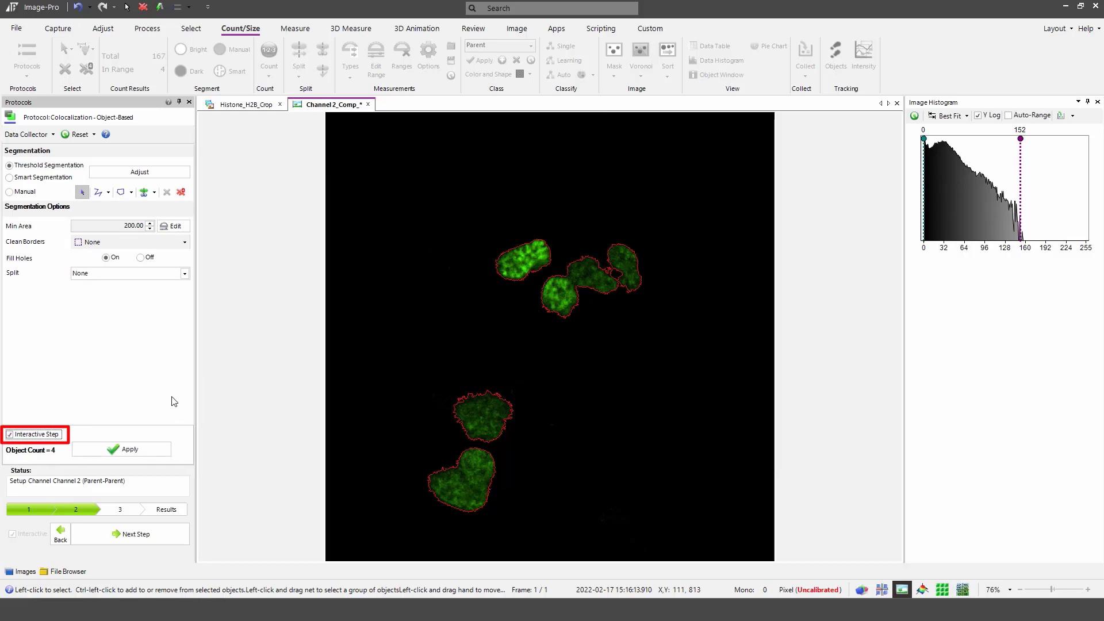
pyautogui.click(144, 192)
pyautogui.click(601, 334)
pyautogui.click(583, 293)
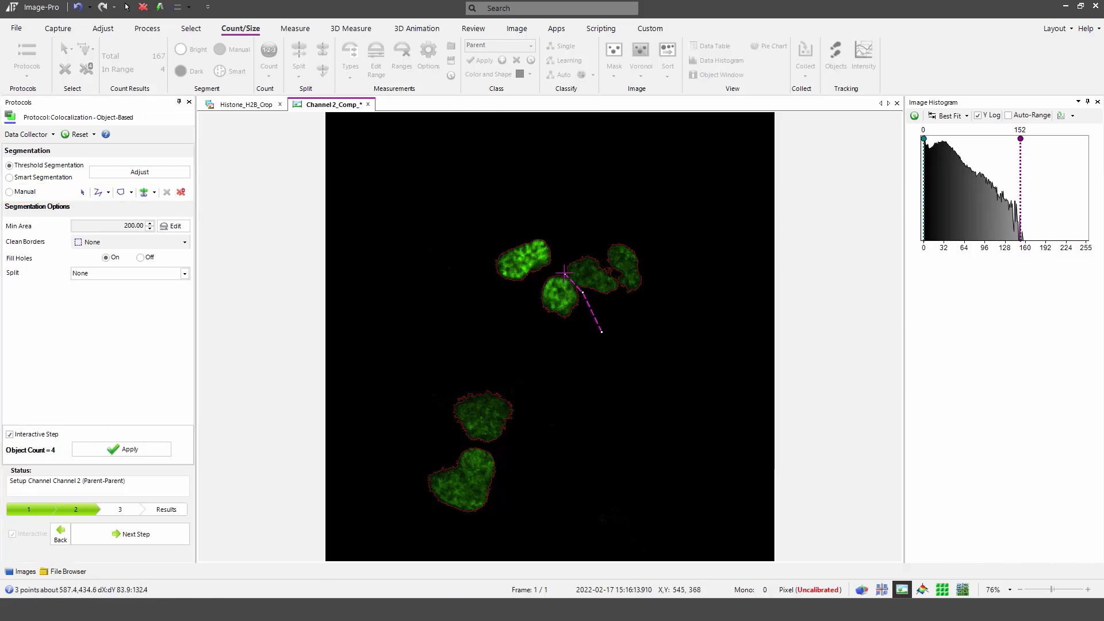
pyautogui.click(562, 252)
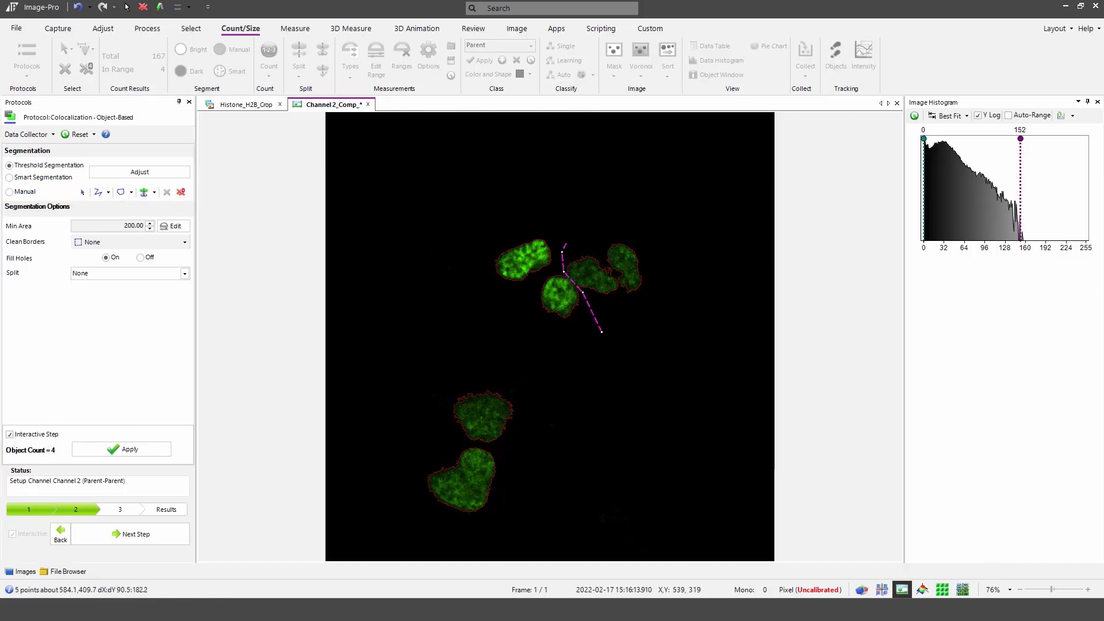
# - Draw a second split line between the two rightmost touching nuclei of the upper cluster and apply the split
pyautogui.click(631, 319)
pyautogui.click(619, 282)
pyautogui.click(607, 263)
pyautogui.doubleClick(579, 216)
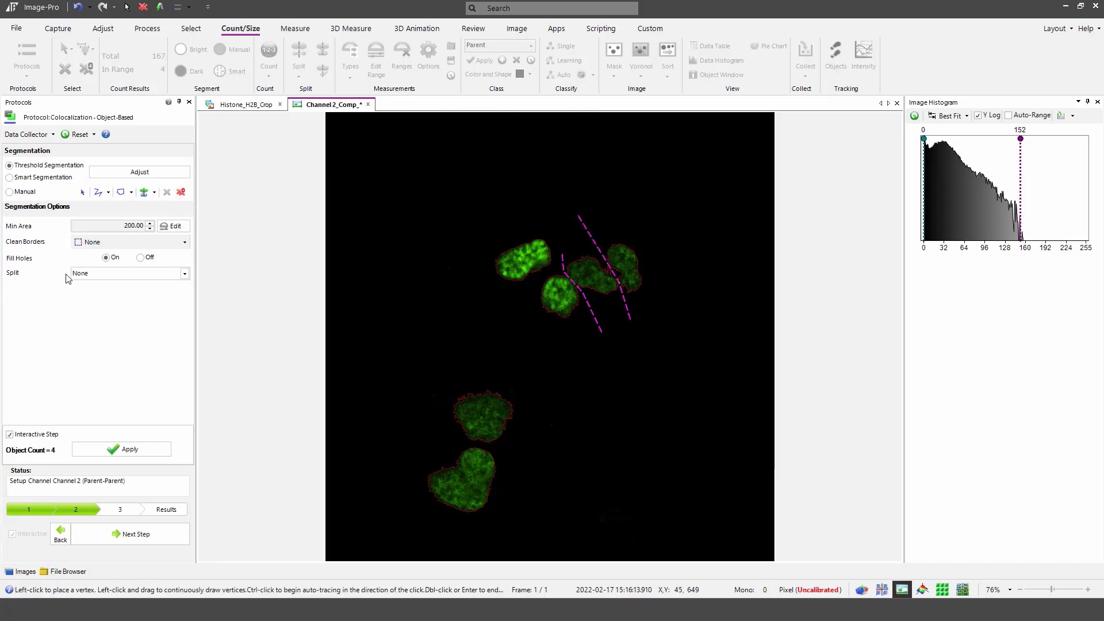
pyautogui.click(154, 192)
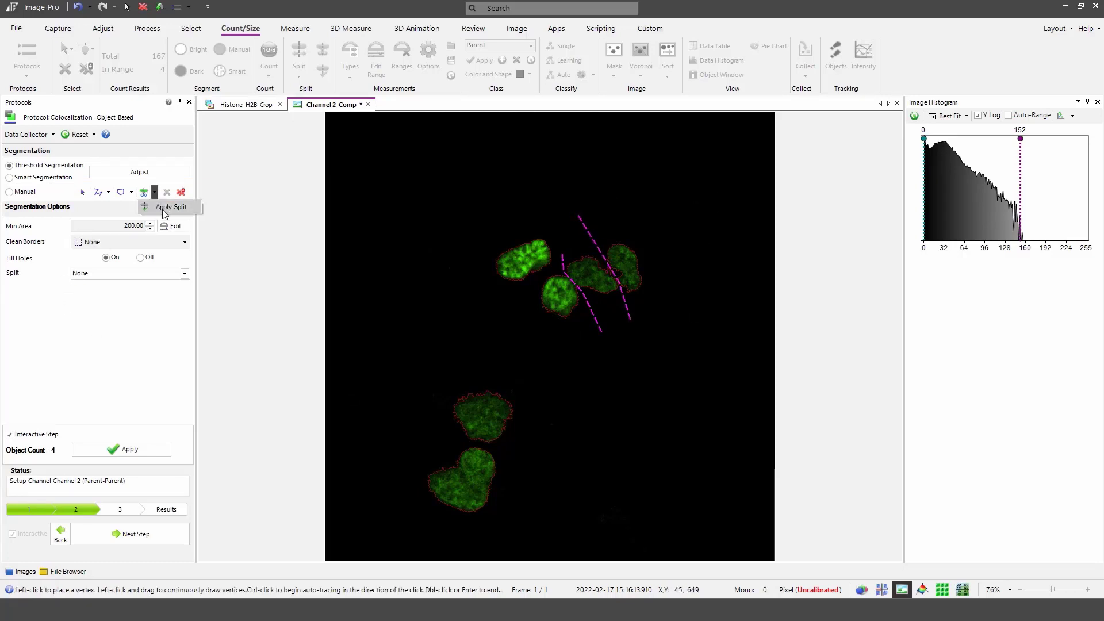
pyautogui.click(171, 207)
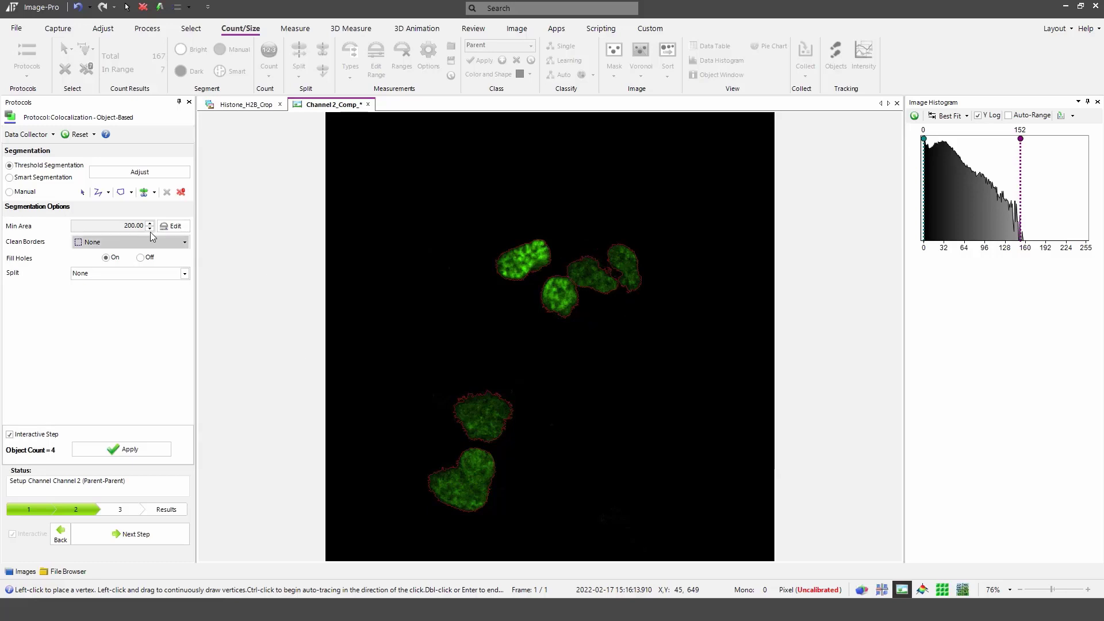
# - Select the nuclei of the split cluster individually to check their separation, and proceed to the colocalization thresholds
pyautogui.click(82, 192)
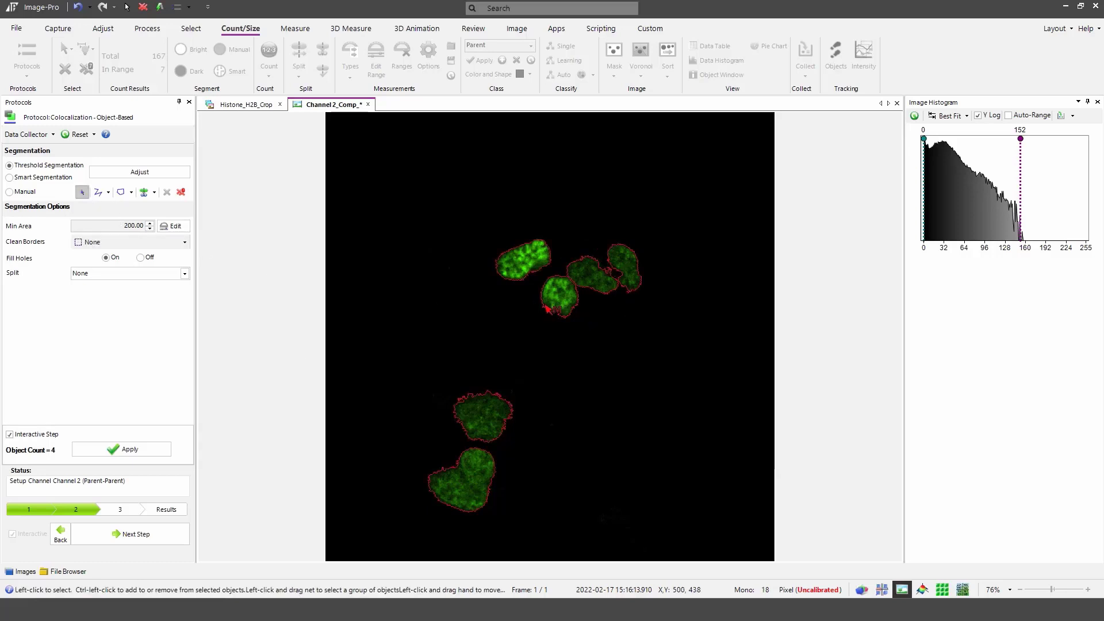
pyautogui.click(591, 288)
pyautogui.click(631, 285)
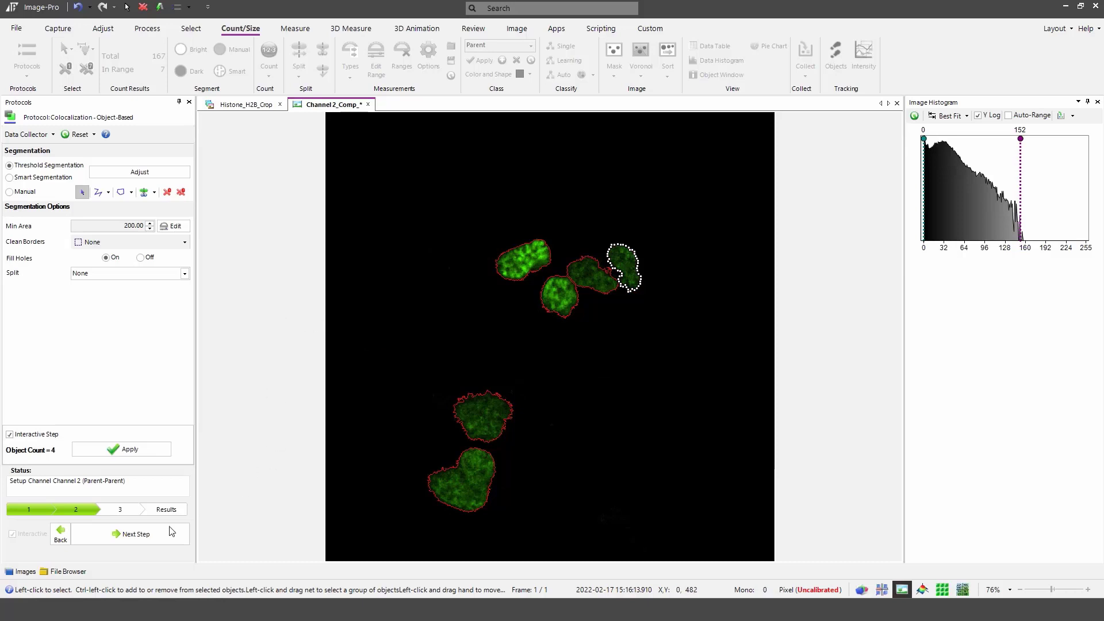
pyautogui.click(140, 528)
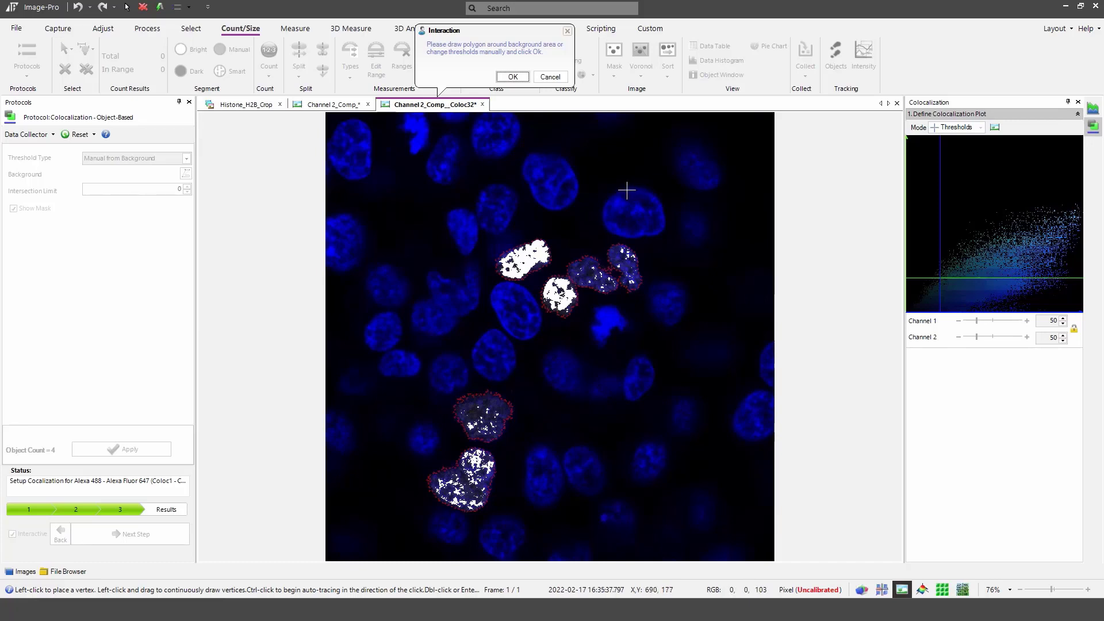
# - Set the colocalization thresholds from a background polygon drawn near the image's upper edge, with Channel 2 raised to 1, and proceed to the results
pyautogui.click(653, 138)
pyautogui.moveTo(653, 138)
pyautogui.mouseDown()
pyautogui.moveTo(732, 113)
pyautogui.moveTo(665, 110)
pyautogui.moveTo(611, 142)
pyautogui.moveTo(563, 112)
pyautogui.moveTo(547, 122)
pyautogui.moveTo(595, 160)
pyautogui.moveTo(598, 176)
pyautogui.moveTo(635, 173)
pyautogui.mouseUp()
pyautogui.doubleClick(636, 176)
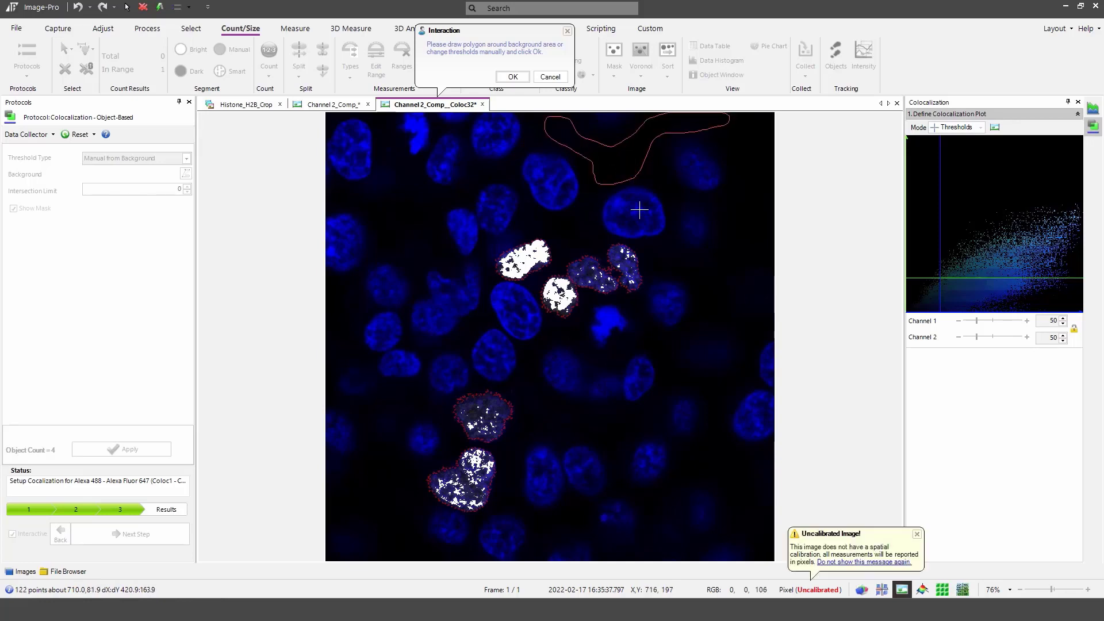
pyautogui.click(511, 77)
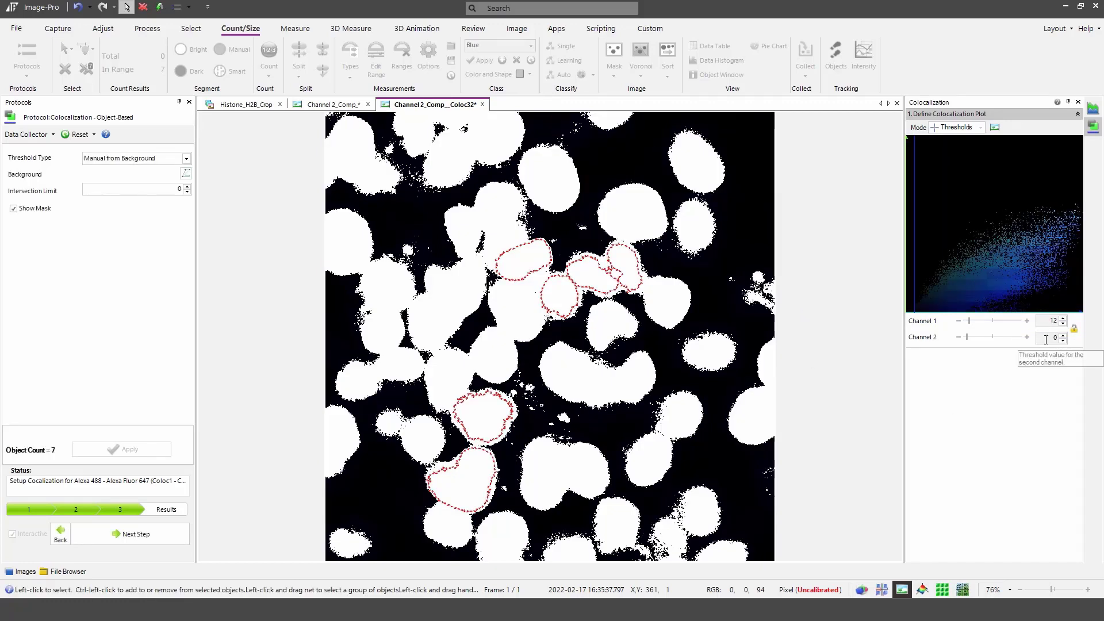
pyautogui.click(1064, 335)
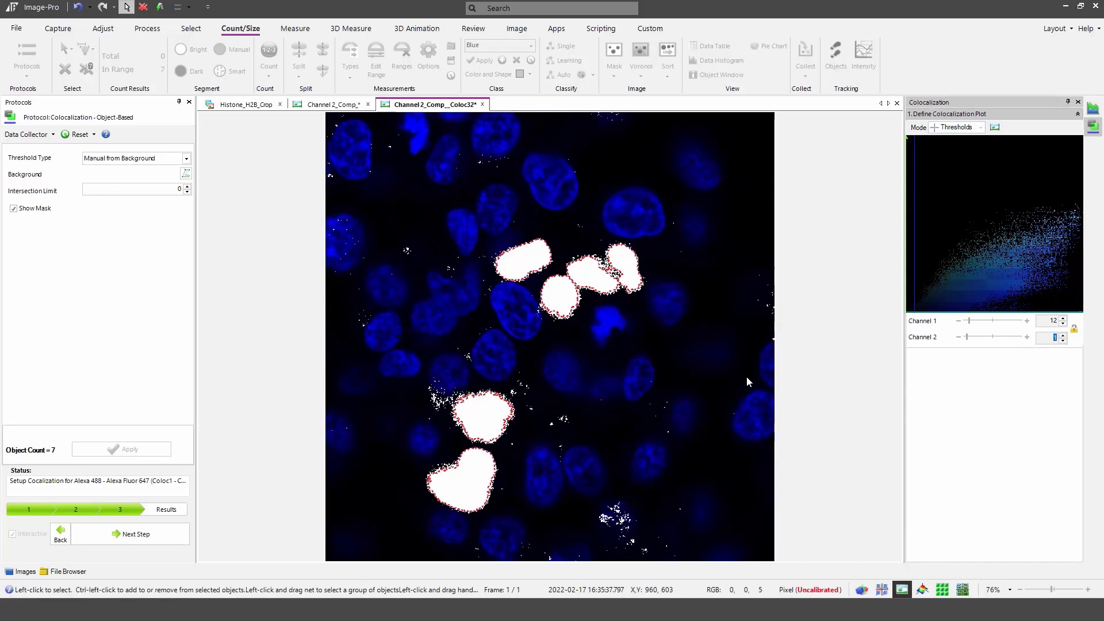
pyautogui.click(160, 542)
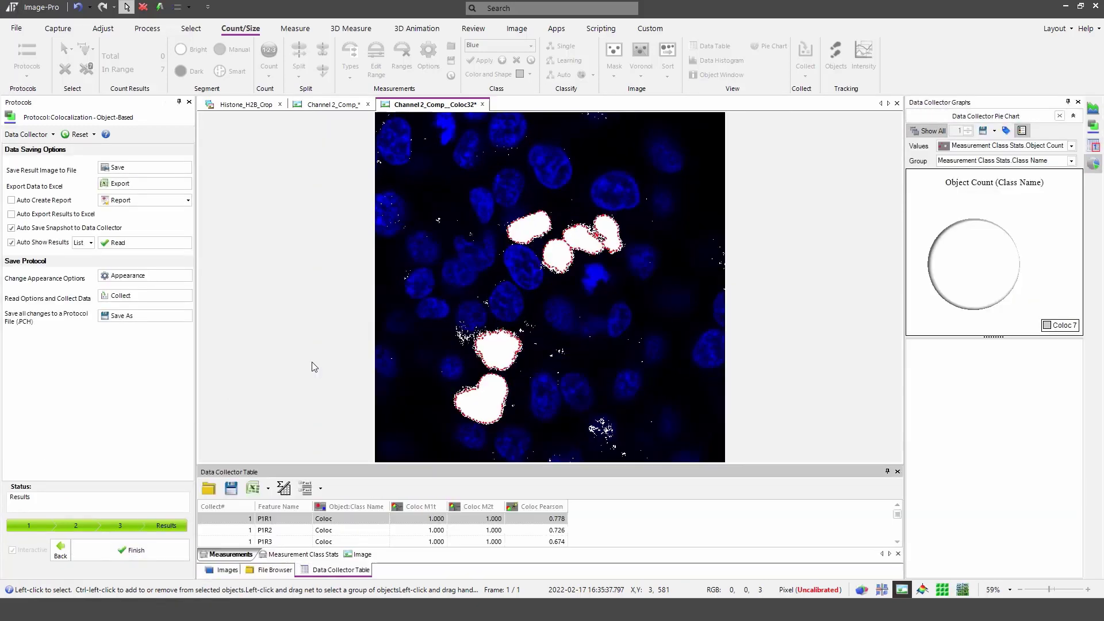
# - Examine the Pearson coefficients of the individual nuclei in the enlarged Data Collector Table and display the image-level results
pyautogui.moveTo(390, 465); pyautogui.dragTo(385, 326)
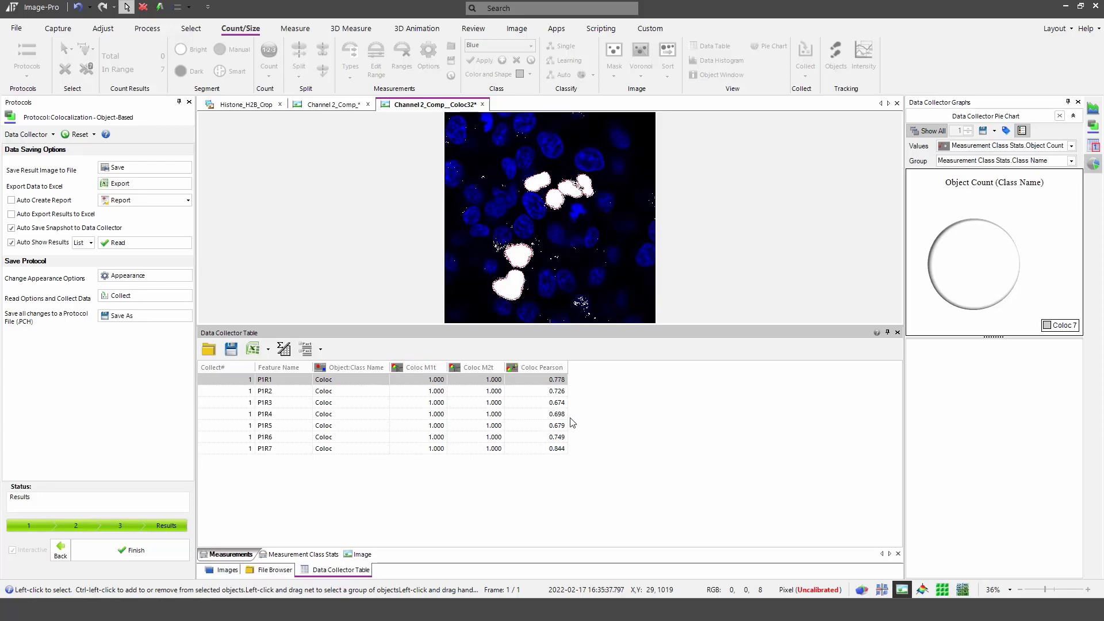
pyautogui.click(531, 403)
pyautogui.click(541, 451)
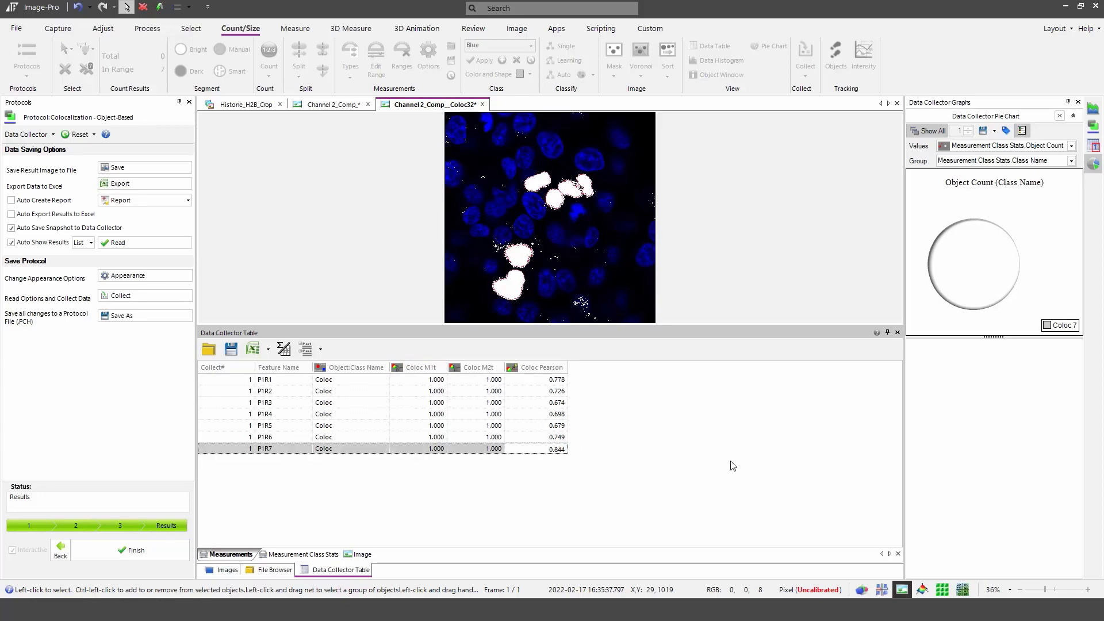
pyautogui.click(363, 555)
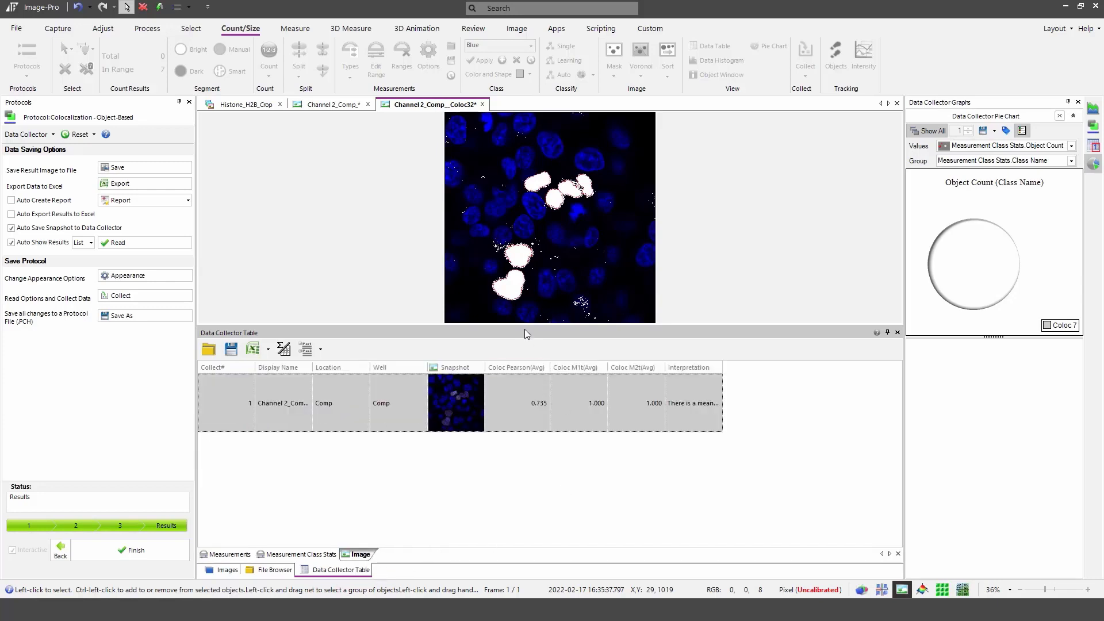
# - Undock and widen the Data Collector Table and expand its Interpretation column to read the full colocalization statement
pyautogui.moveTo(495, 343); pyautogui.dragTo(441, 359)
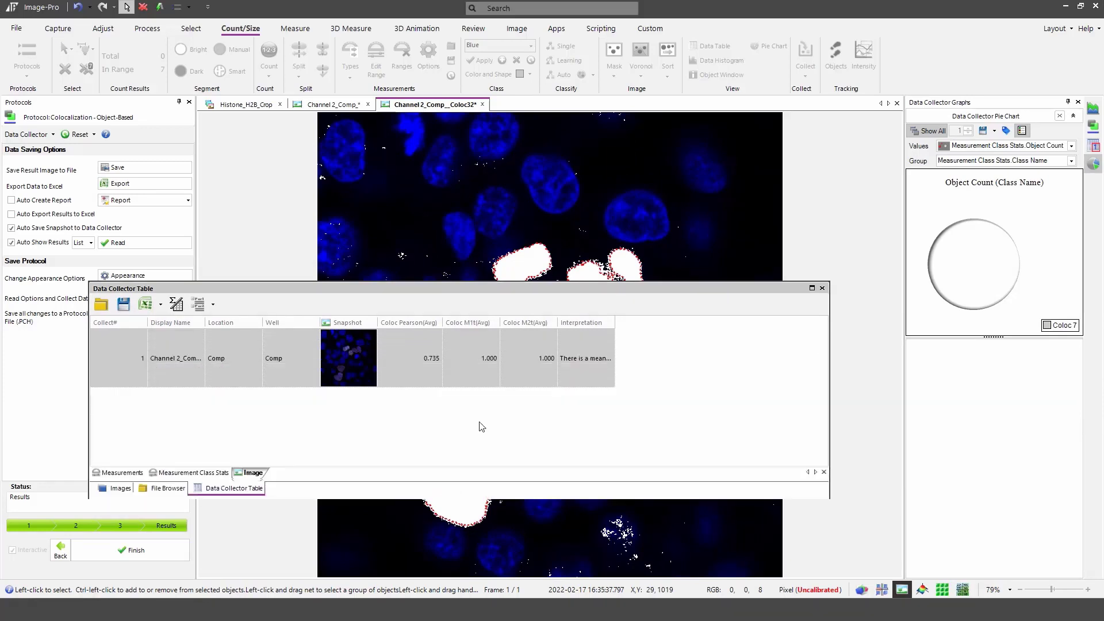
pyautogui.moveTo(478, 287); pyautogui.dragTo(416, 299)
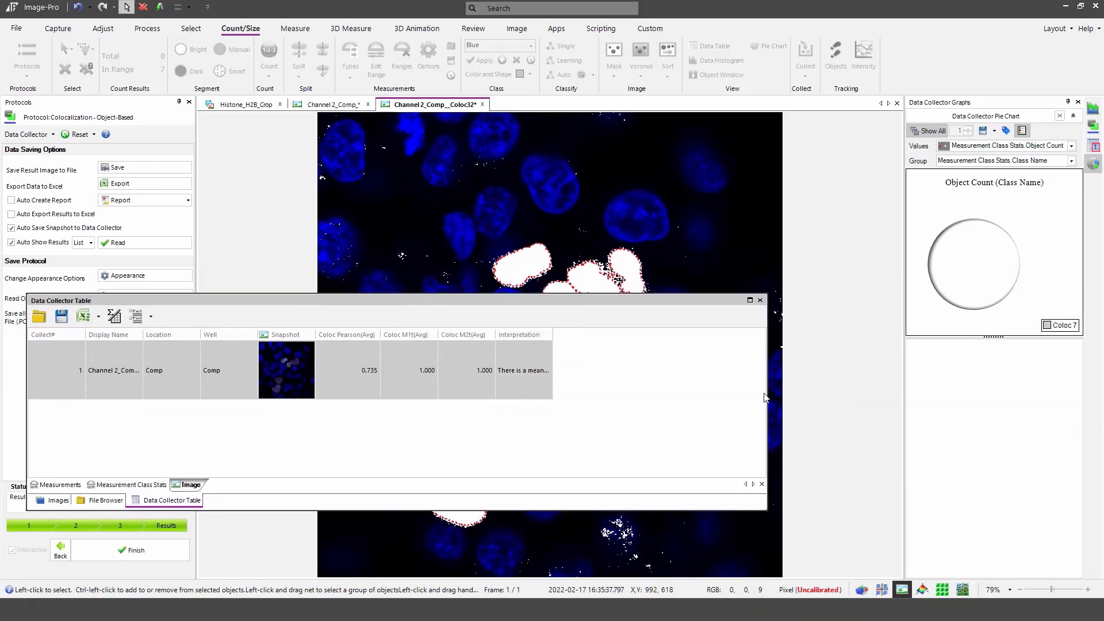
pyautogui.moveTo(768, 397); pyautogui.dragTo(1073, 391)
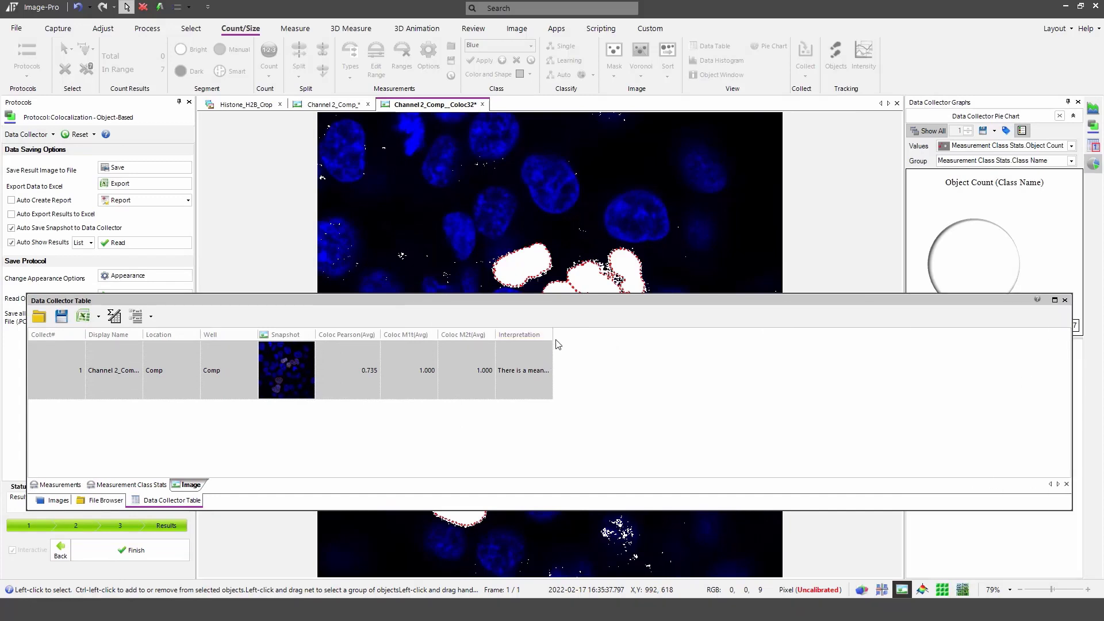
pyautogui.moveTo(553, 333); pyautogui.dragTo(1060, 331)
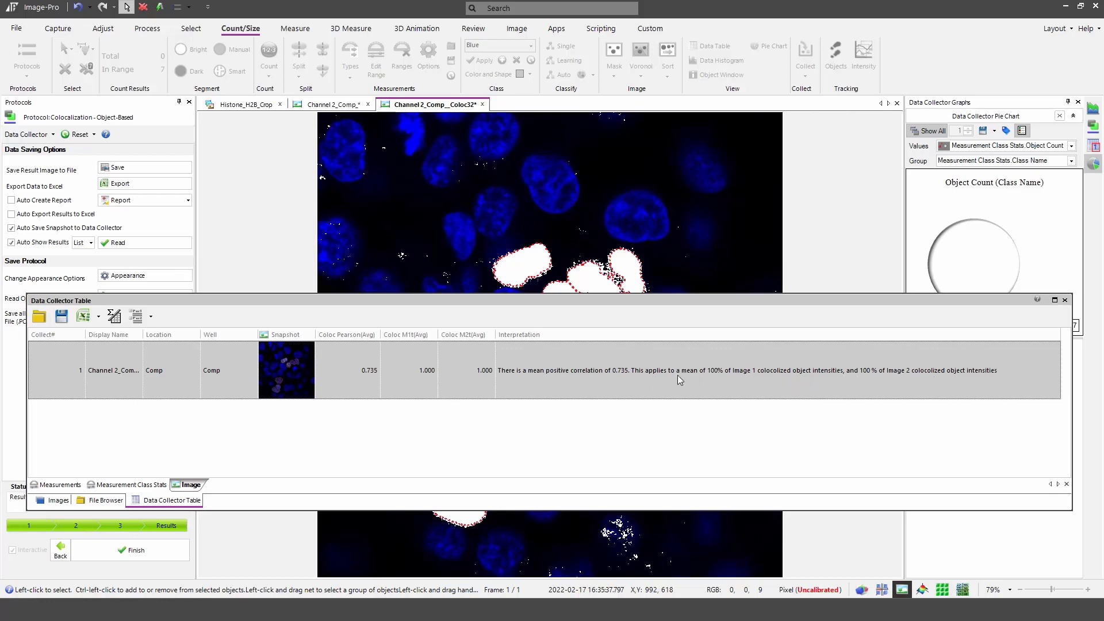
pyautogui.moveTo(640, 310); pyautogui.dragTo(556, 326)
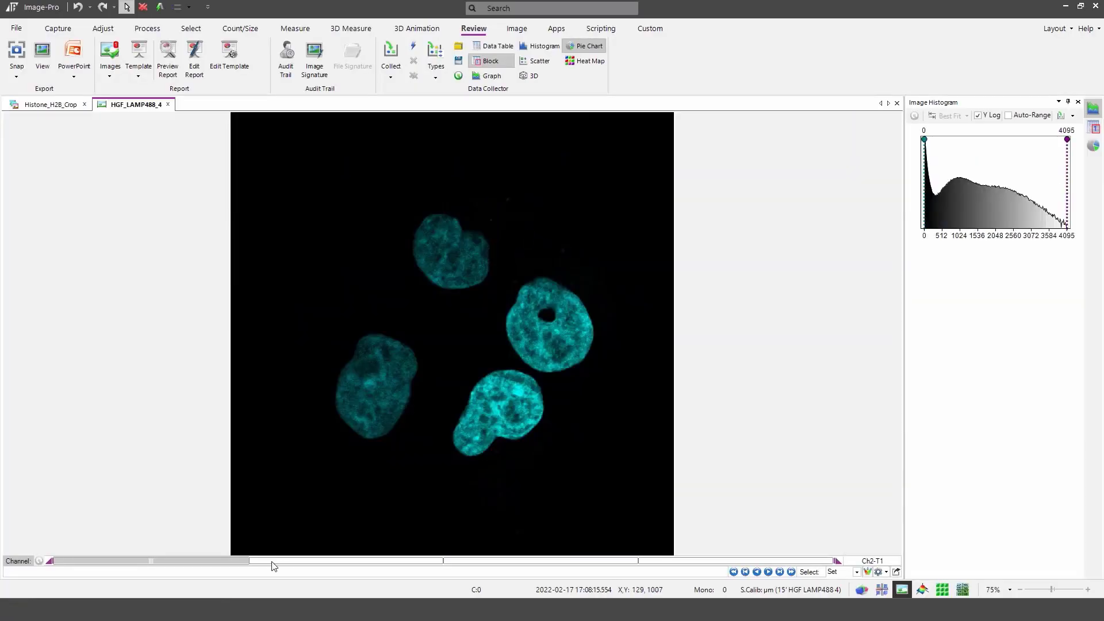
# - Examine the individual channels of the HGF_LAMP488_4 image, comparing ChS1-T3 with ChS2-T4
pyautogui.click(274, 567)
pyautogui.click(486, 567)
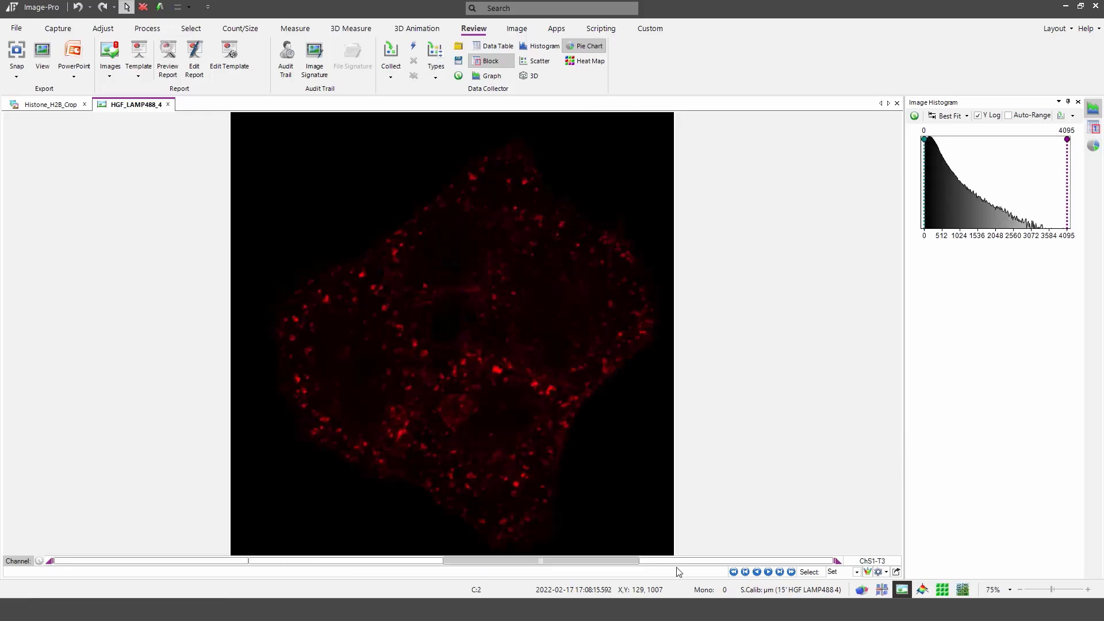
pyautogui.click(658, 565)
pyautogui.click(627, 567)
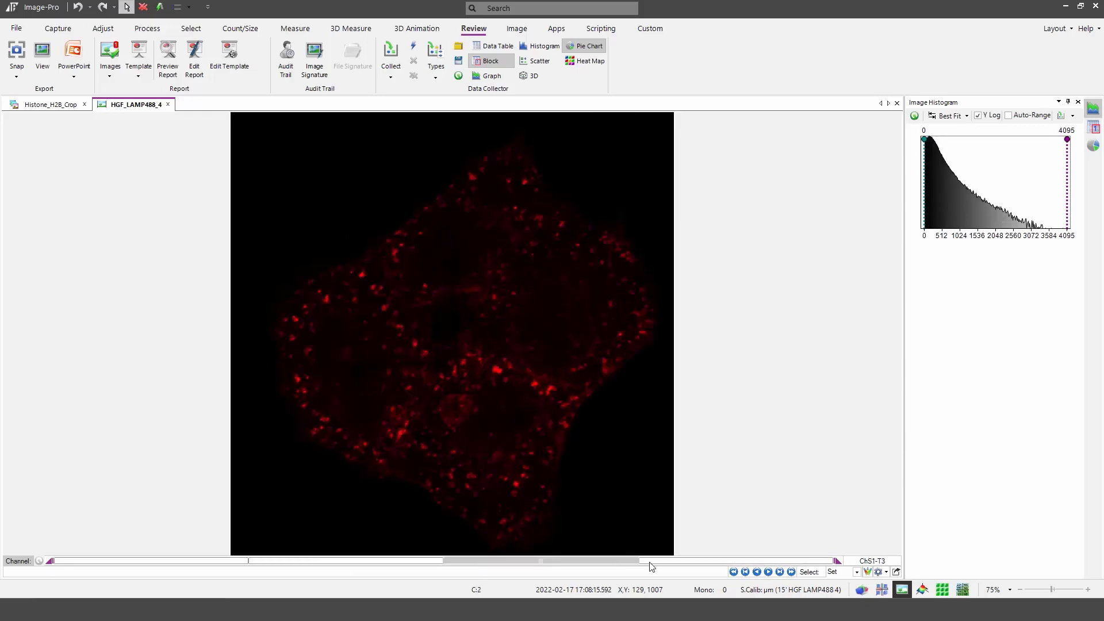
pyautogui.click(670, 566)
pyautogui.click(607, 566)
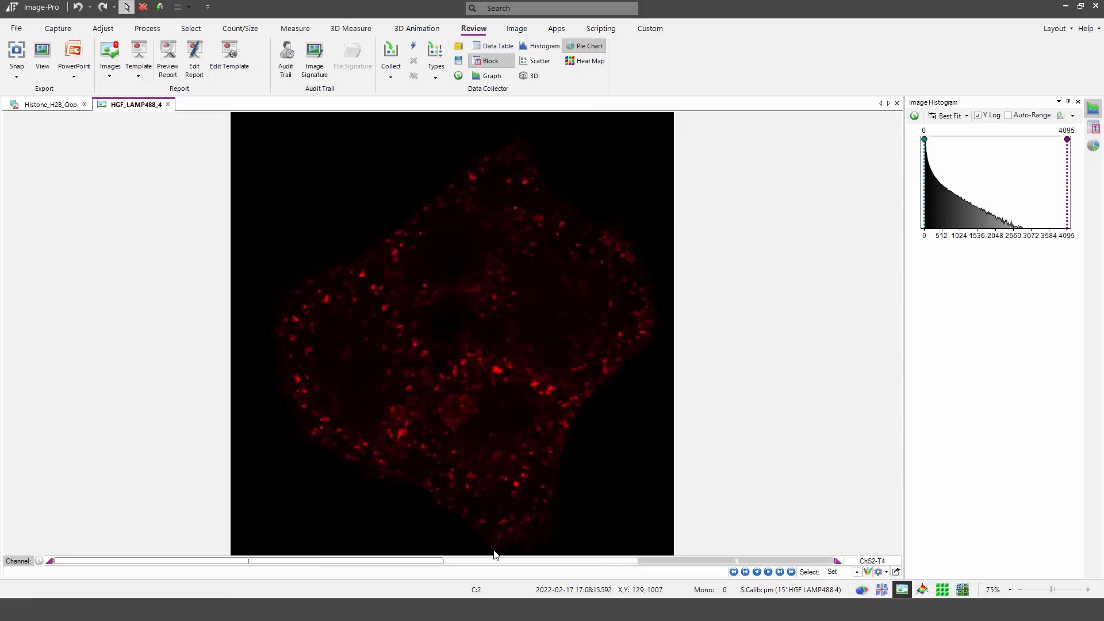
pyautogui.click(669, 566)
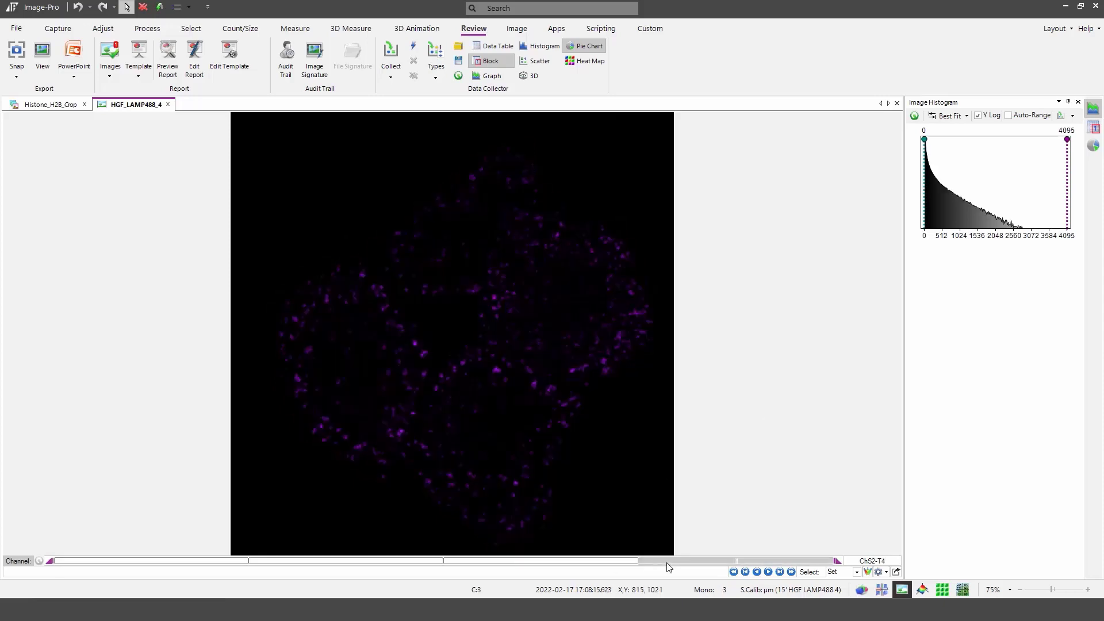
pyautogui.click(598, 566)
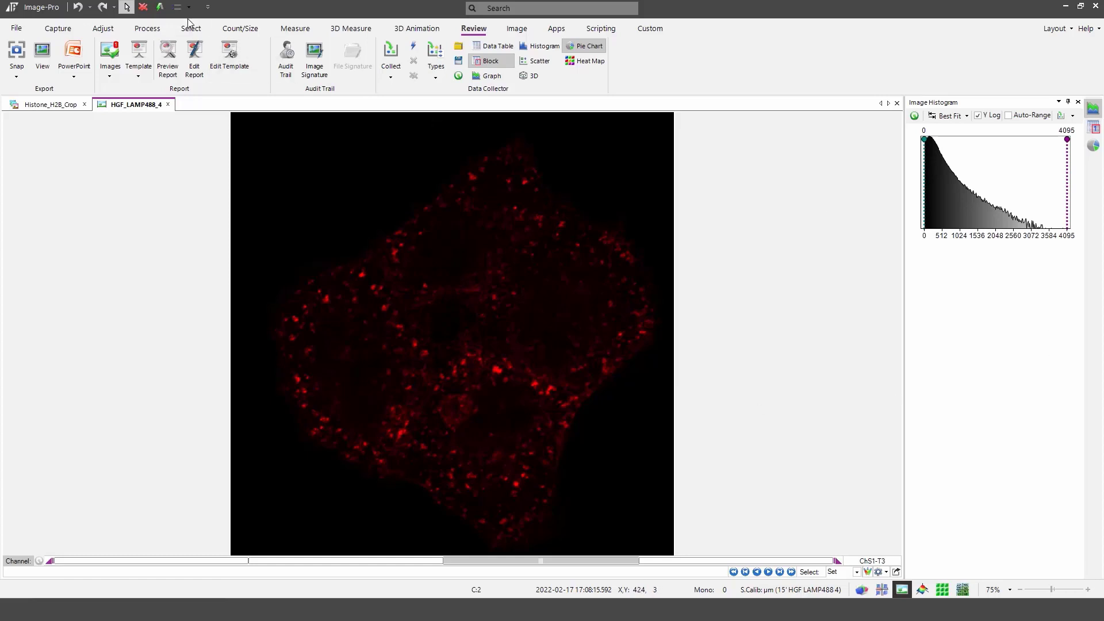
# - Load the Colocalization - Image-Based protocol, sync its channels to the HGF_LAMP488_4 image and set Parent to None
pyautogui.click(232, 30)
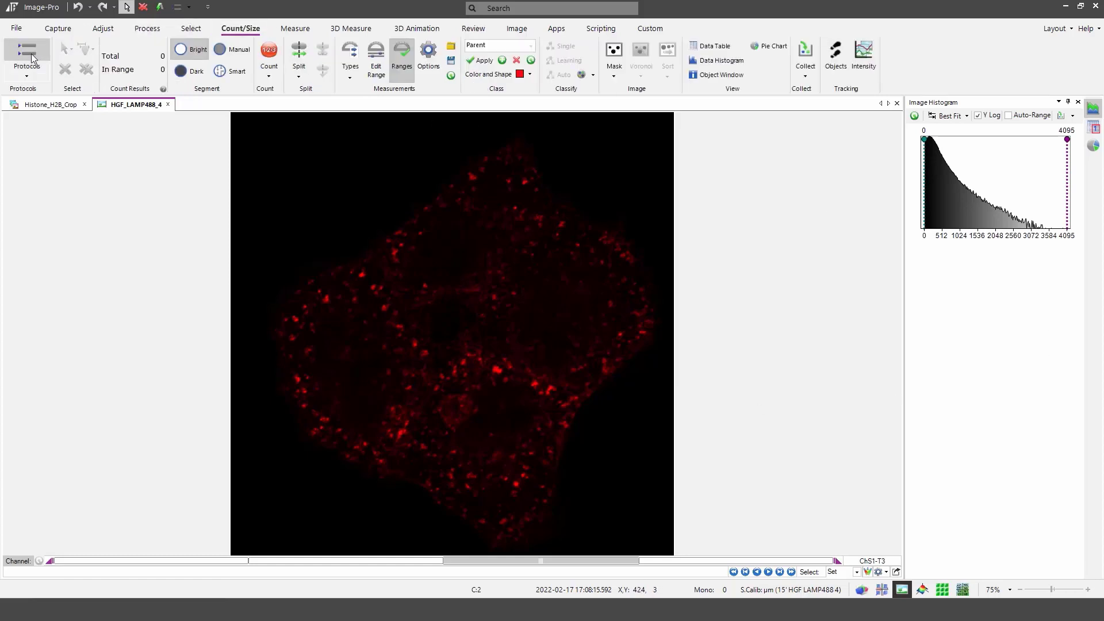
pyautogui.click(27, 57)
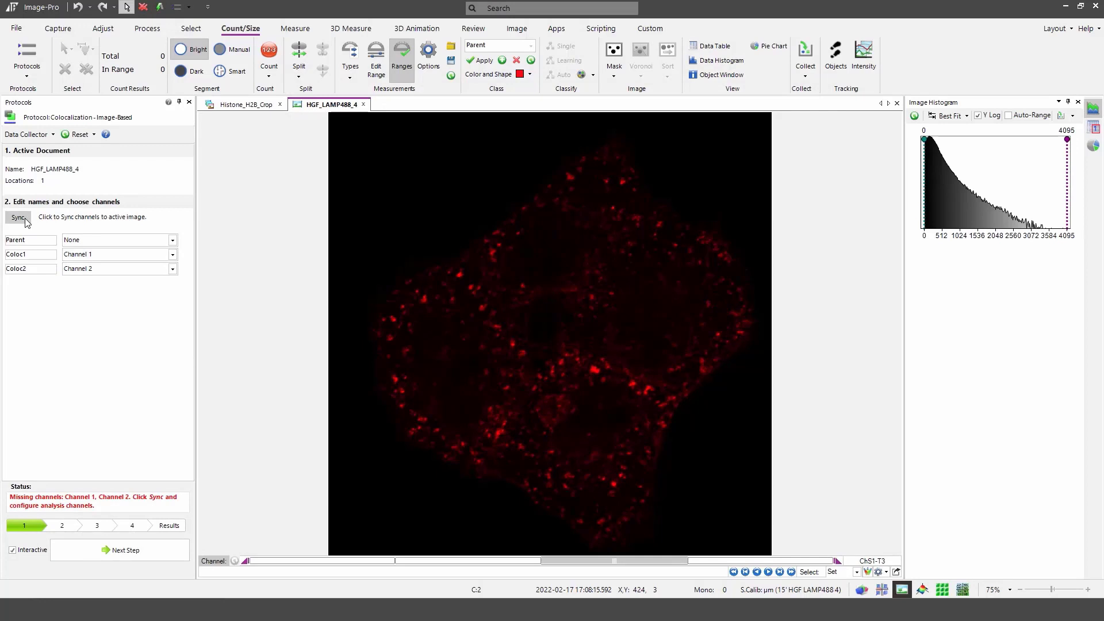
pyautogui.click(25, 219)
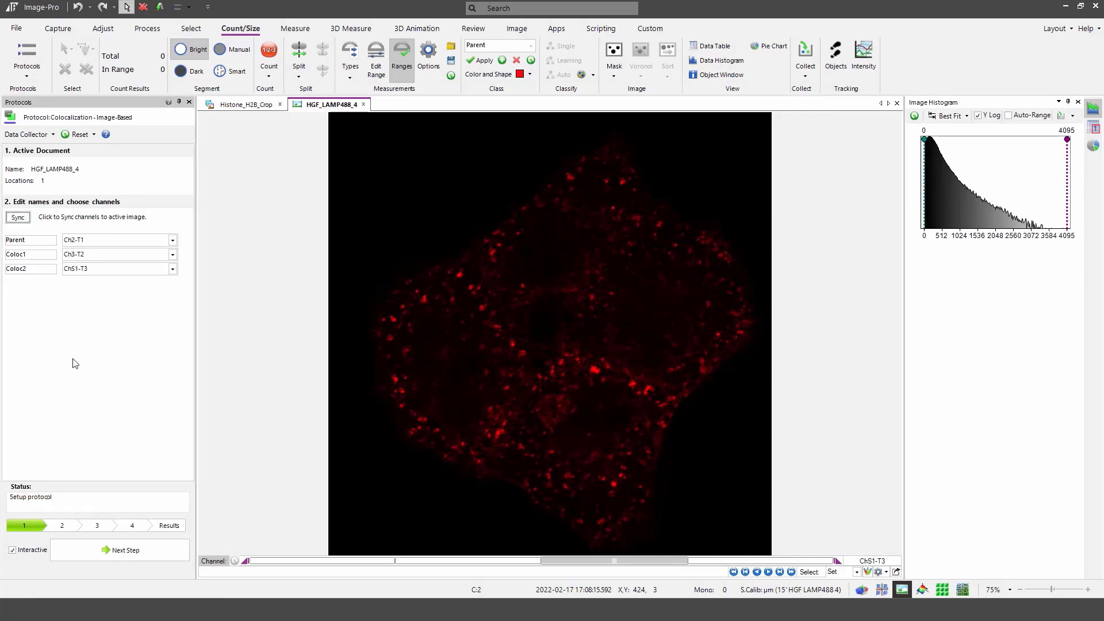
pyautogui.click(173, 240)
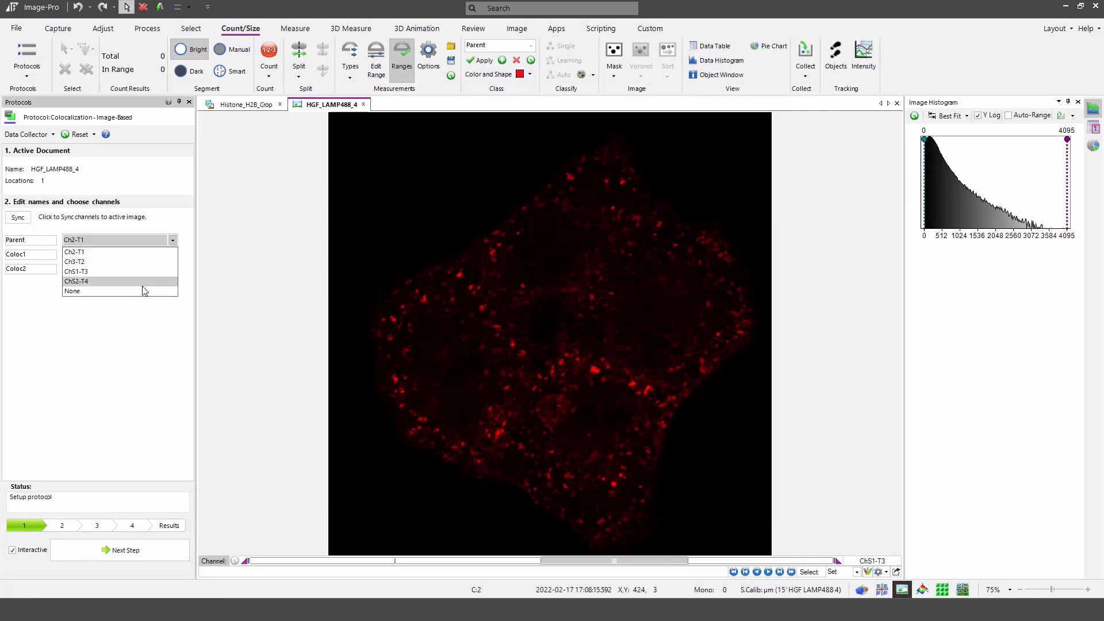
pyautogui.click(144, 281)
pyautogui.click(172, 240)
pyautogui.click(145, 289)
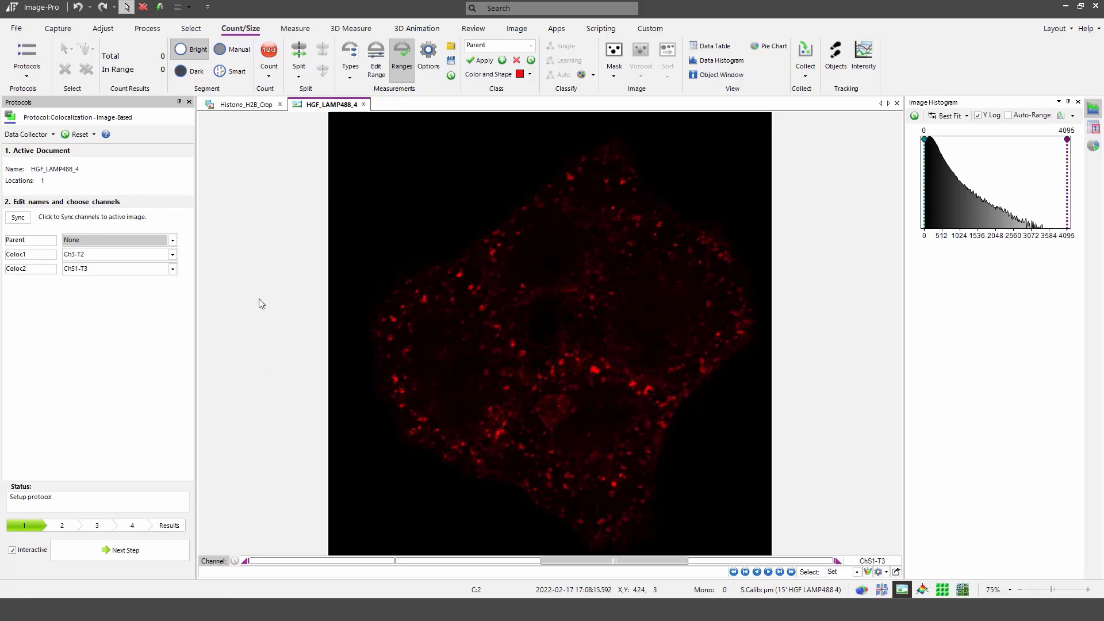
# - Assign ChS1-T3 to Coloc1 and ChS2-T4 to Coloc2, and proceed to the colocalization thresholds
pyautogui.click(172, 255)
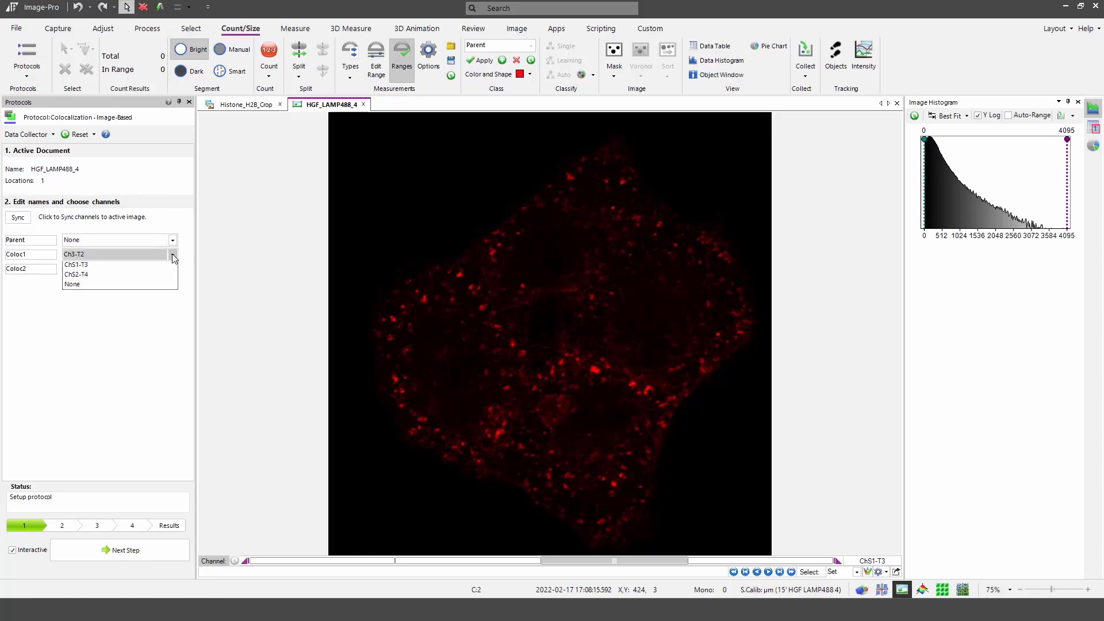
pyautogui.click(141, 284)
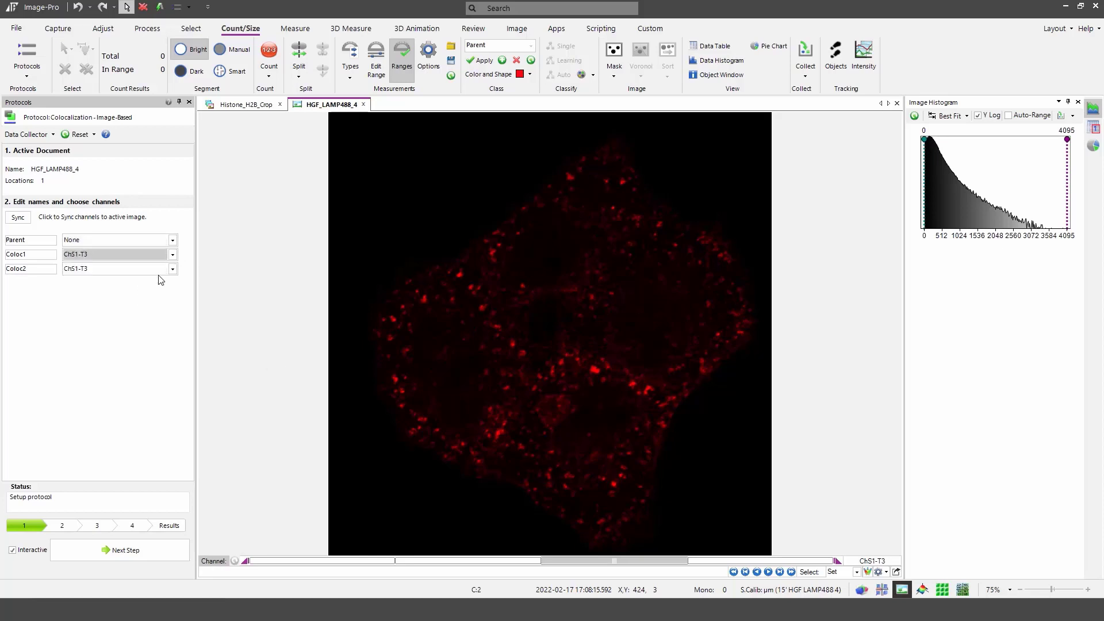
pyautogui.click(172, 270)
pyautogui.click(149, 309)
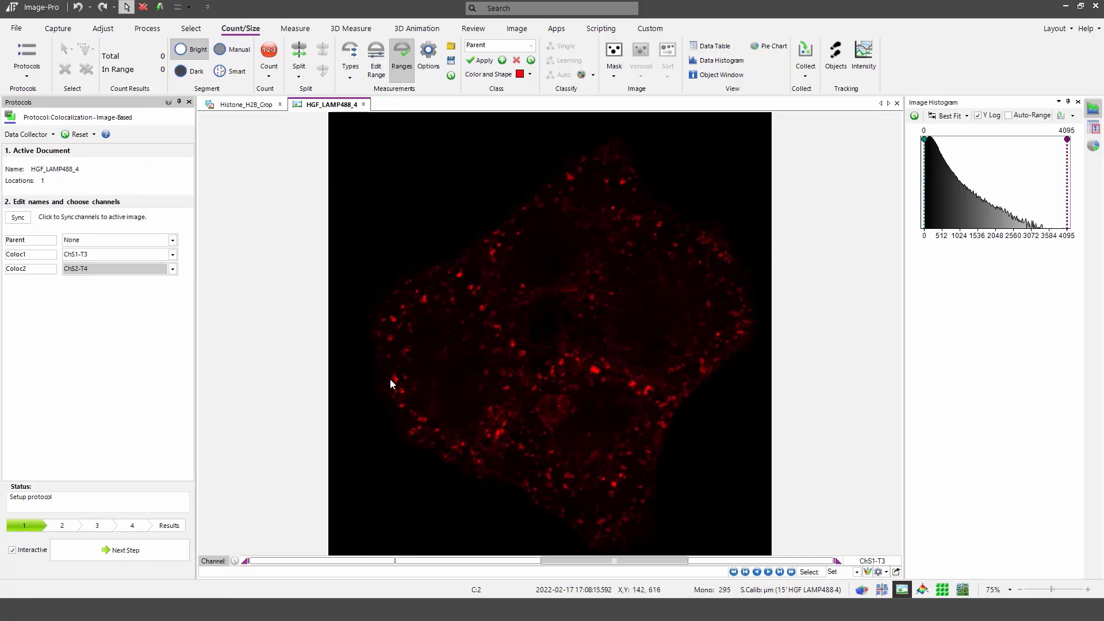
pyautogui.click(126, 553)
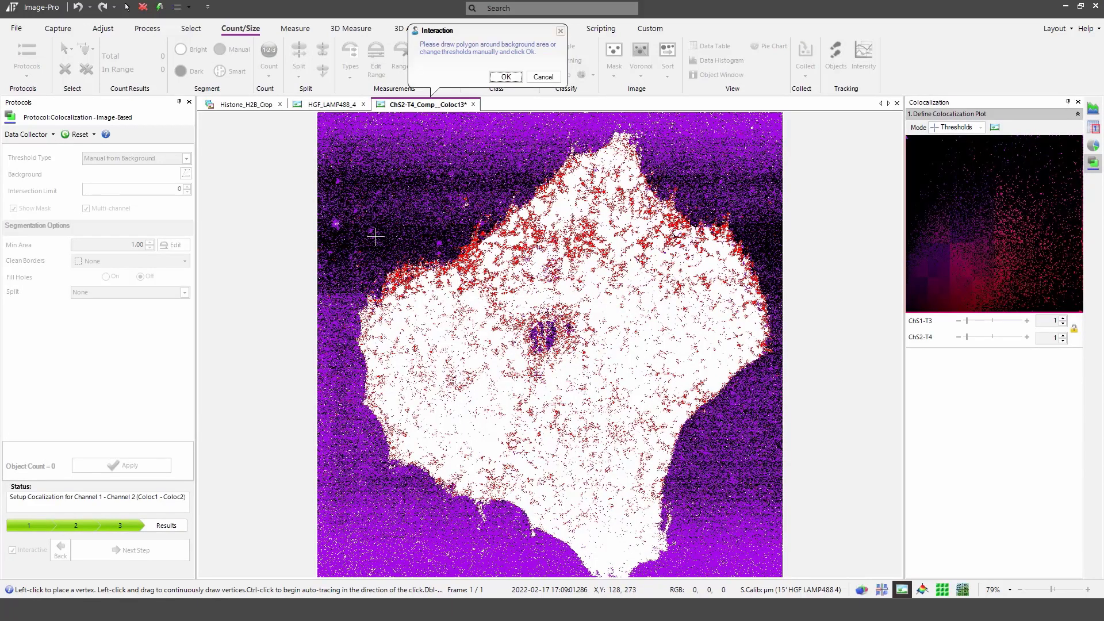
# - Set the colocalization thresholds from a freehand background polygon drawn in the image's empty upper-left area outside the cell cluster
pyautogui.click(356, 266)
pyautogui.moveTo(379, 226)
pyautogui.mouseDown()
pyautogui.moveTo(437, 214)
pyautogui.moveTo(509, 151)
pyautogui.moveTo(414, 123)
pyautogui.moveTo(357, 126)
pyautogui.moveTo(336, 262)
pyautogui.moveTo(370, 244)
pyautogui.mouseUp()
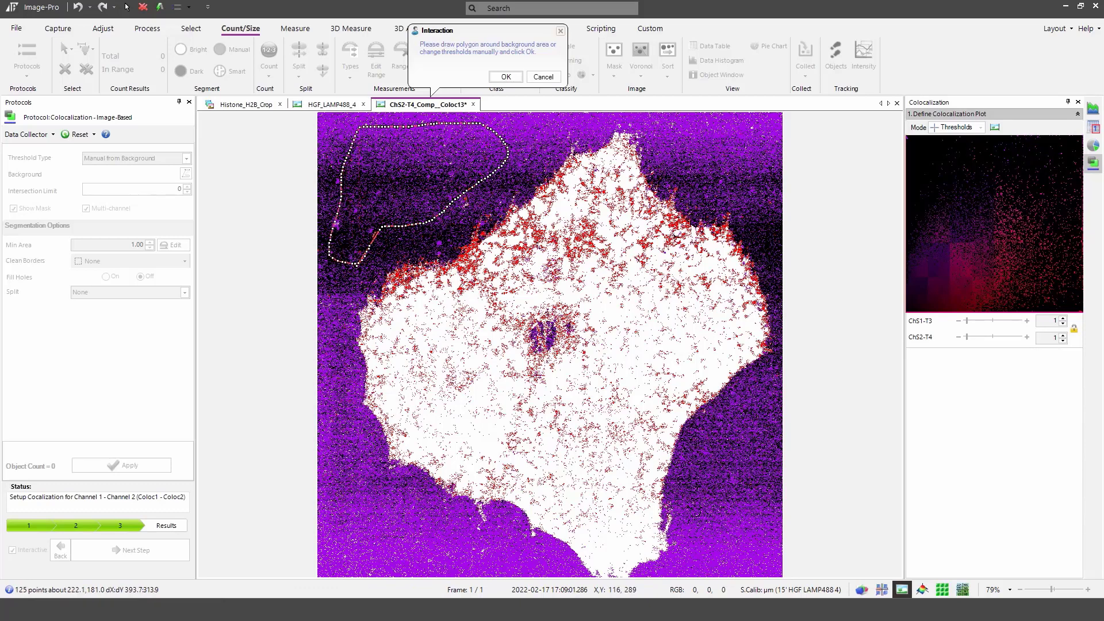
pyautogui.doubleClick(360, 257)
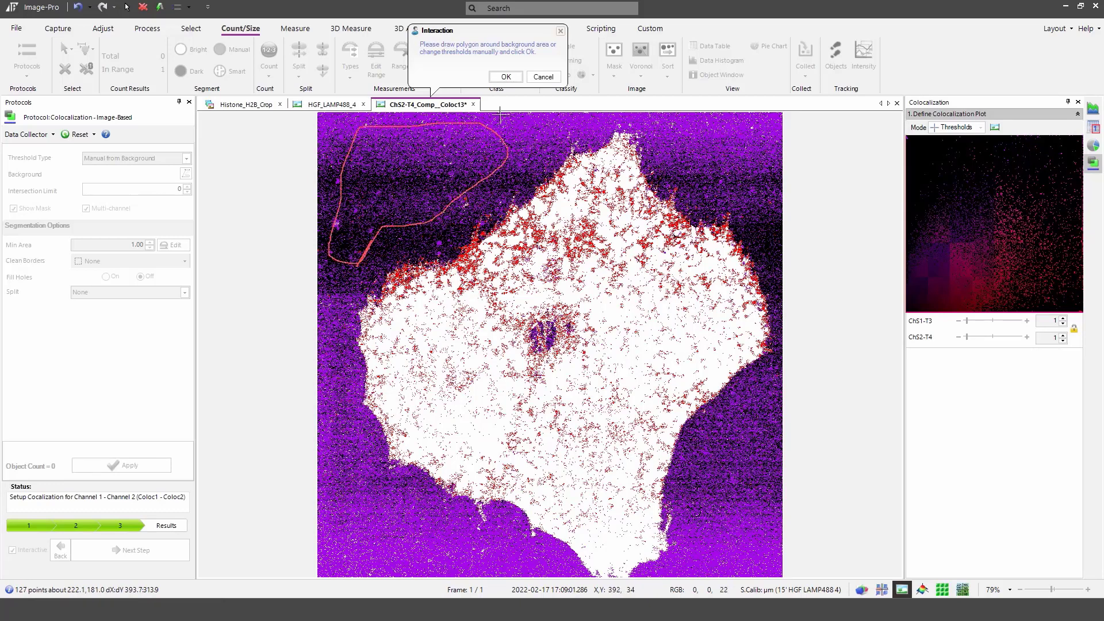
pyautogui.click(506, 77)
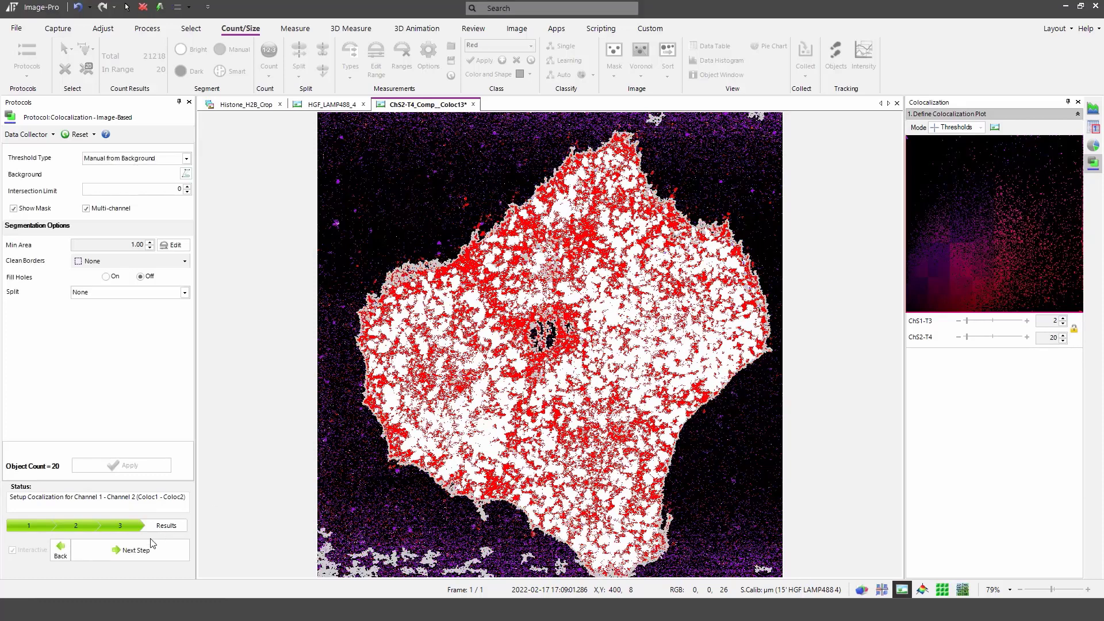
# - Proceed to the protocol results and undock the Data Collector Table to read the image-level Pearson and Manders coefficients
pyautogui.click(151, 546)
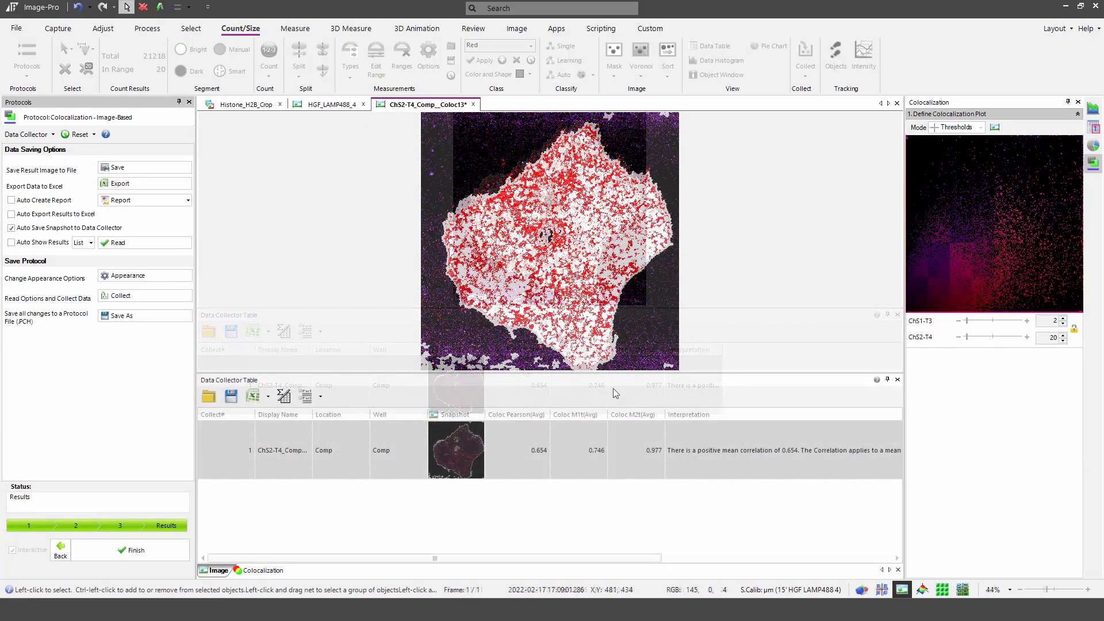
pyautogui.moveTo(614, 380); pyautogui.dragTo(543, 332)
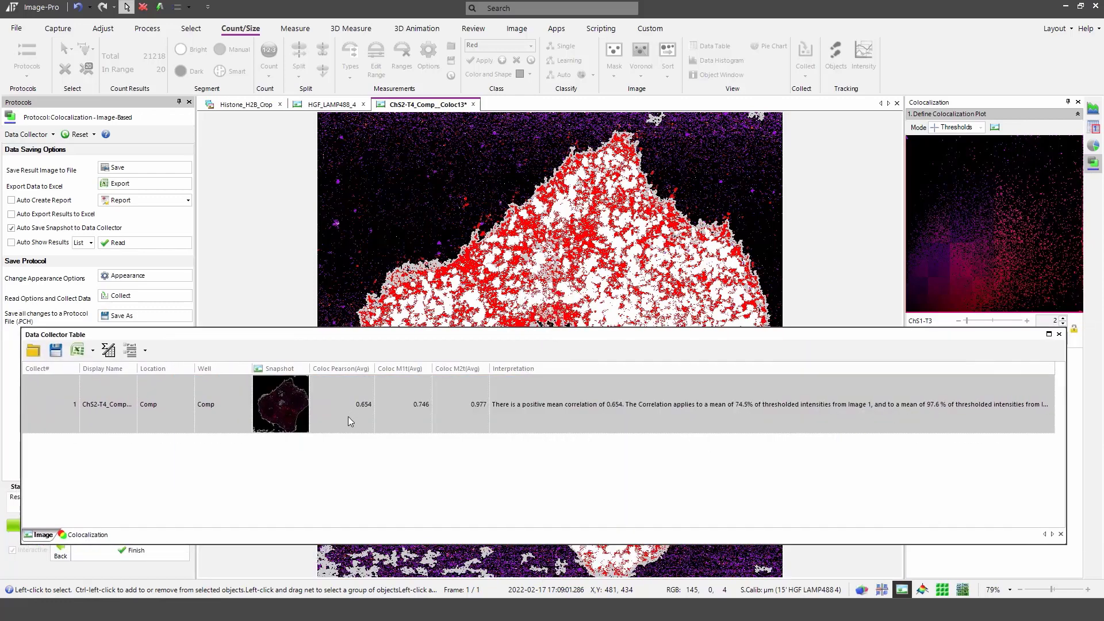